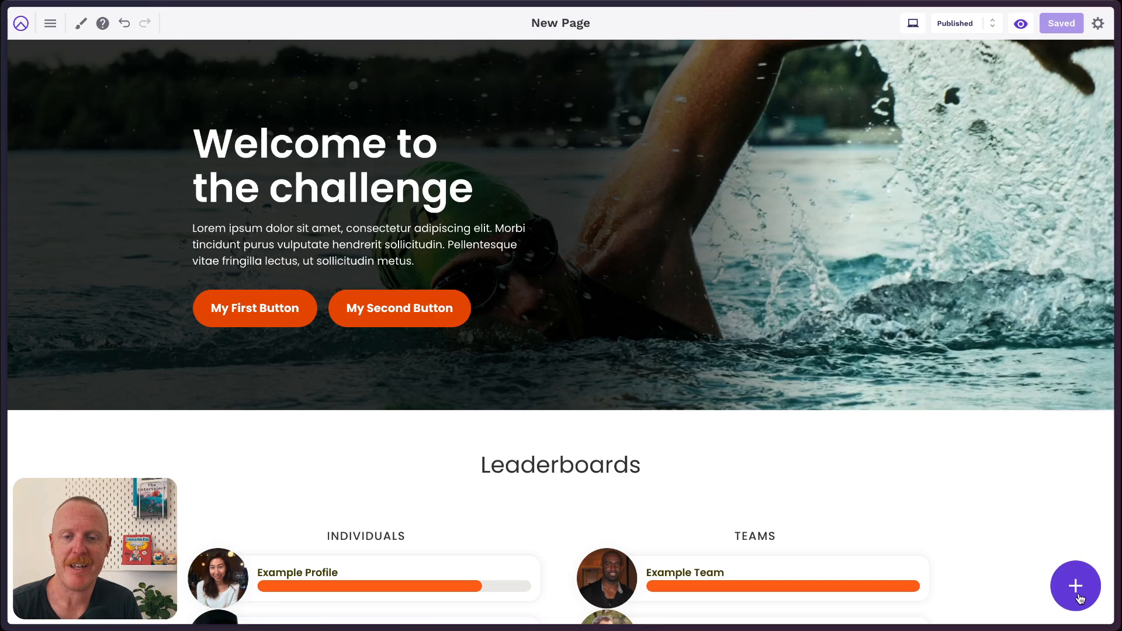
Open the block library and look through the common blocks available for the page.
click(1075, 586)
click(1031, 587)
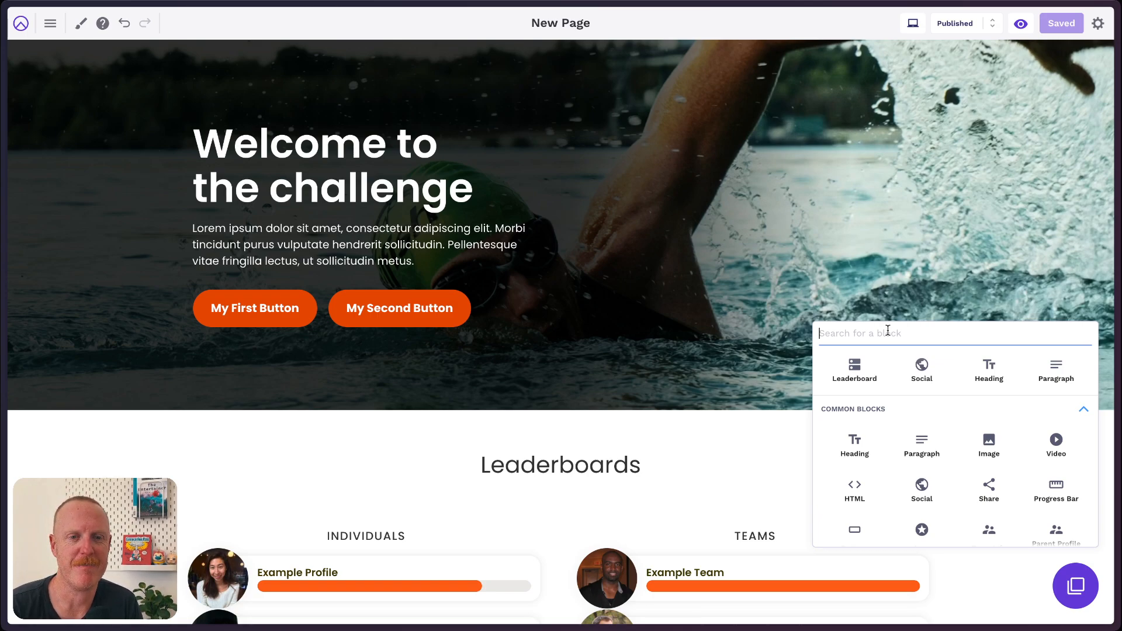
click(854, 448)
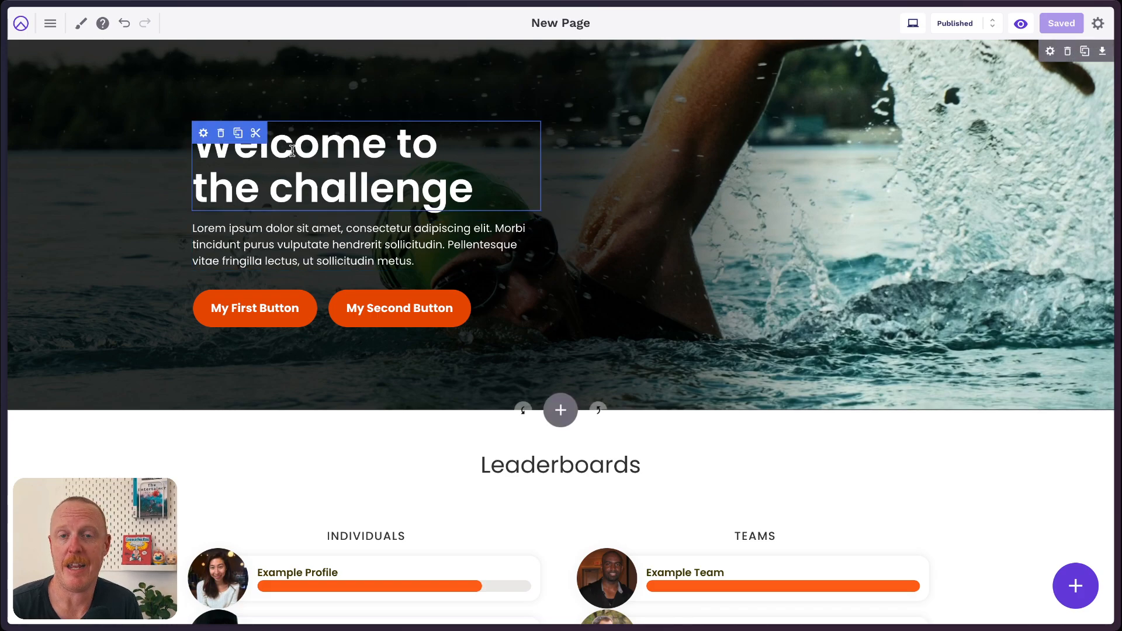
Compare the different sizes for the "Welcome to the challenge" heading and set it to size 2.
click(204, 135)
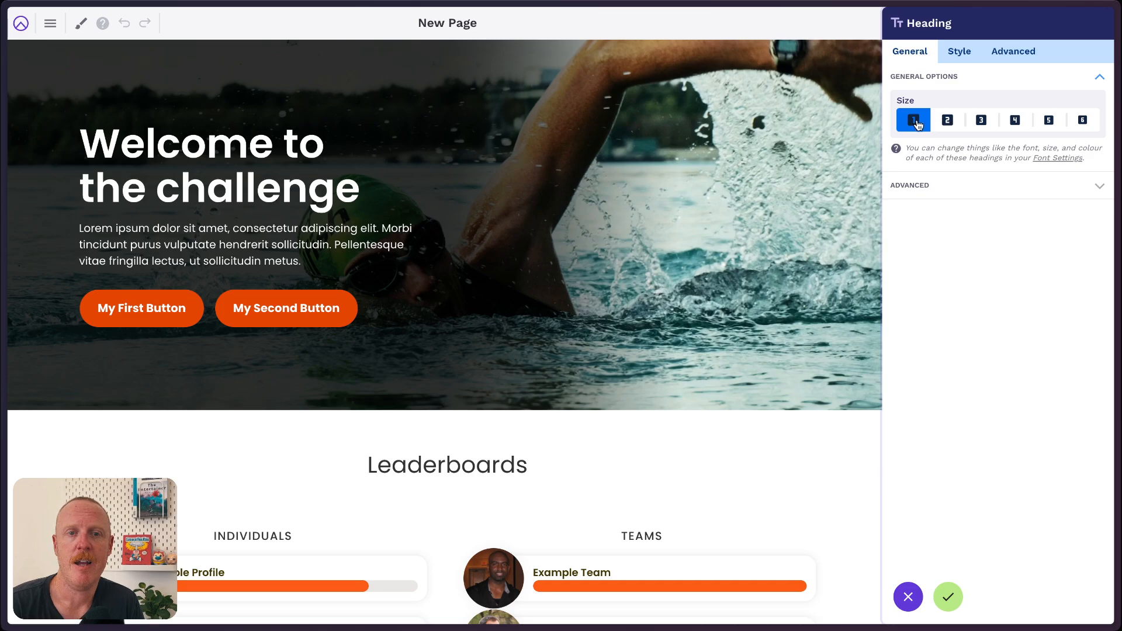
click(947, 123)
click(1017, 124)
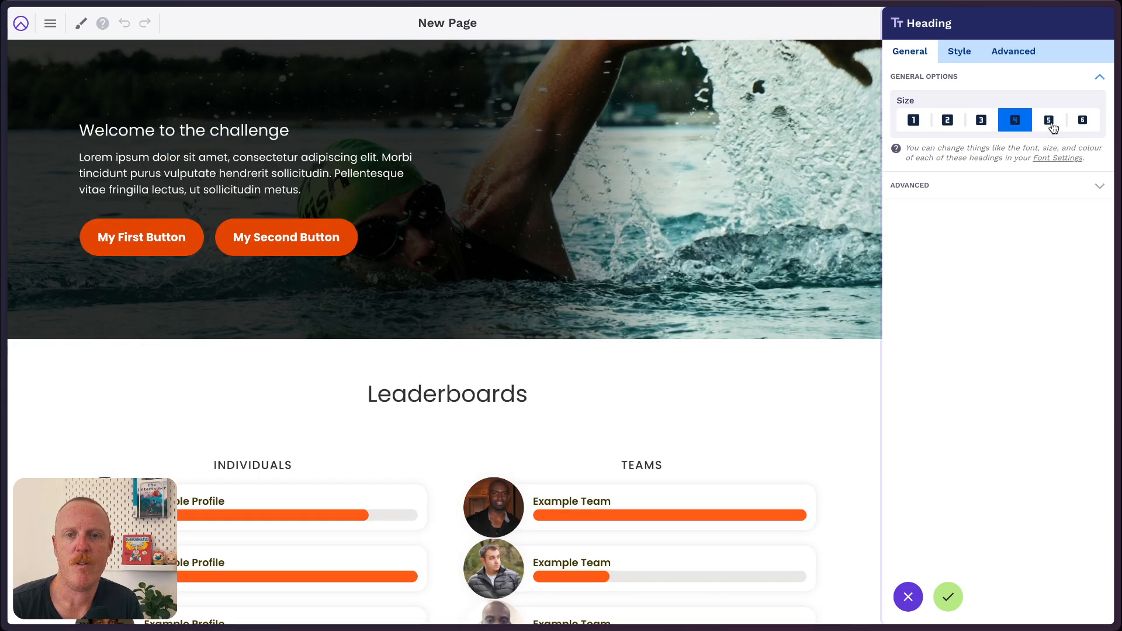
click(1091, 124)
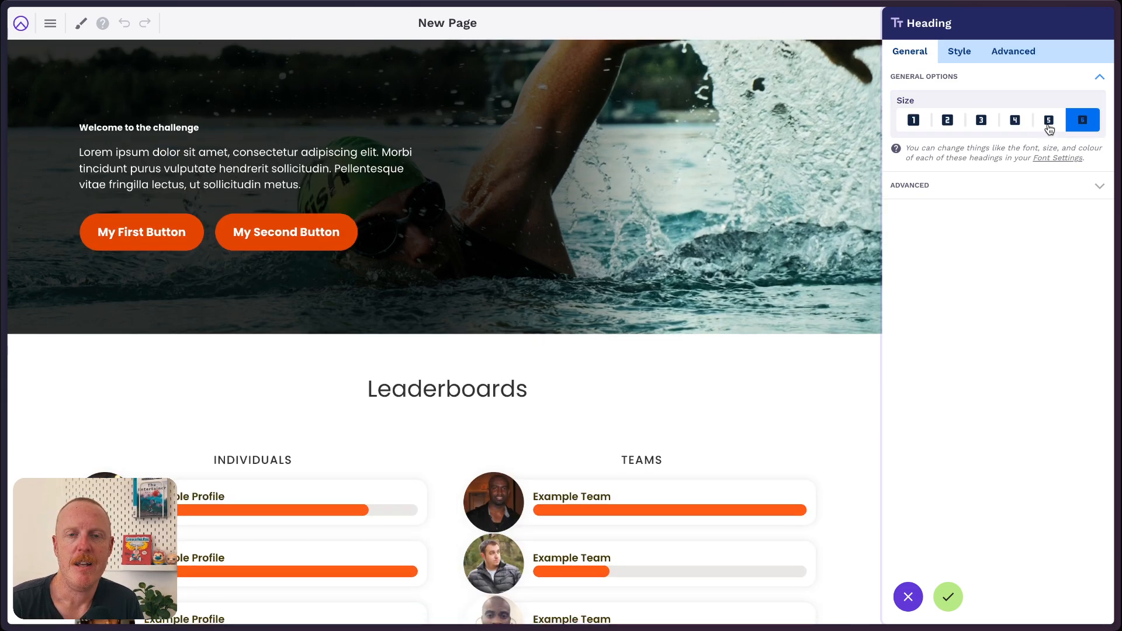
click(914, 124)
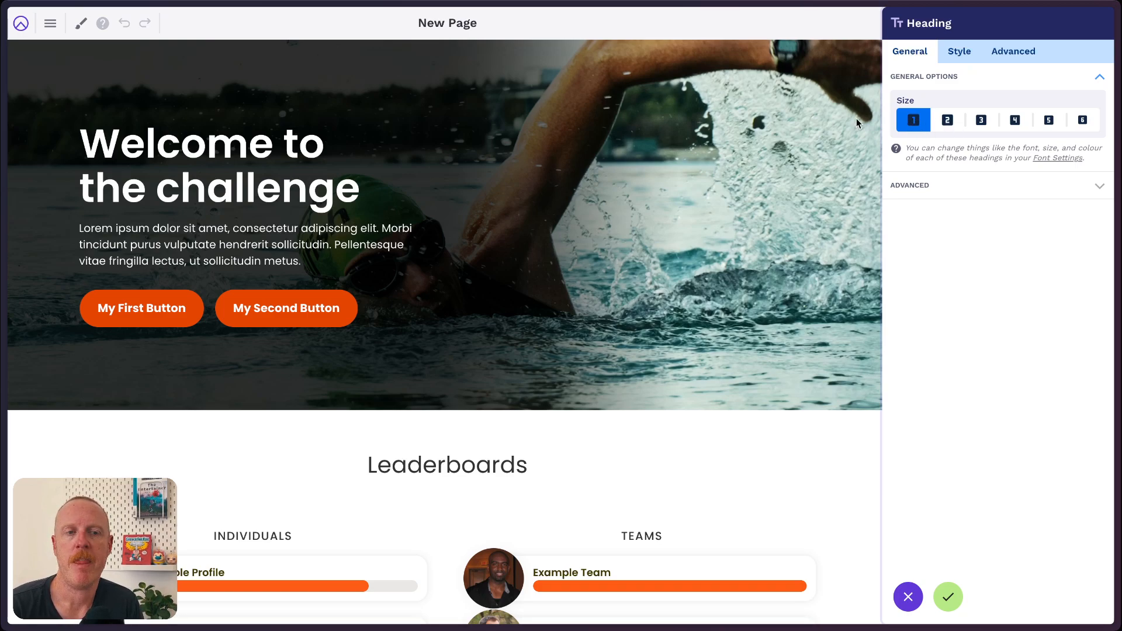
click(947, 122)
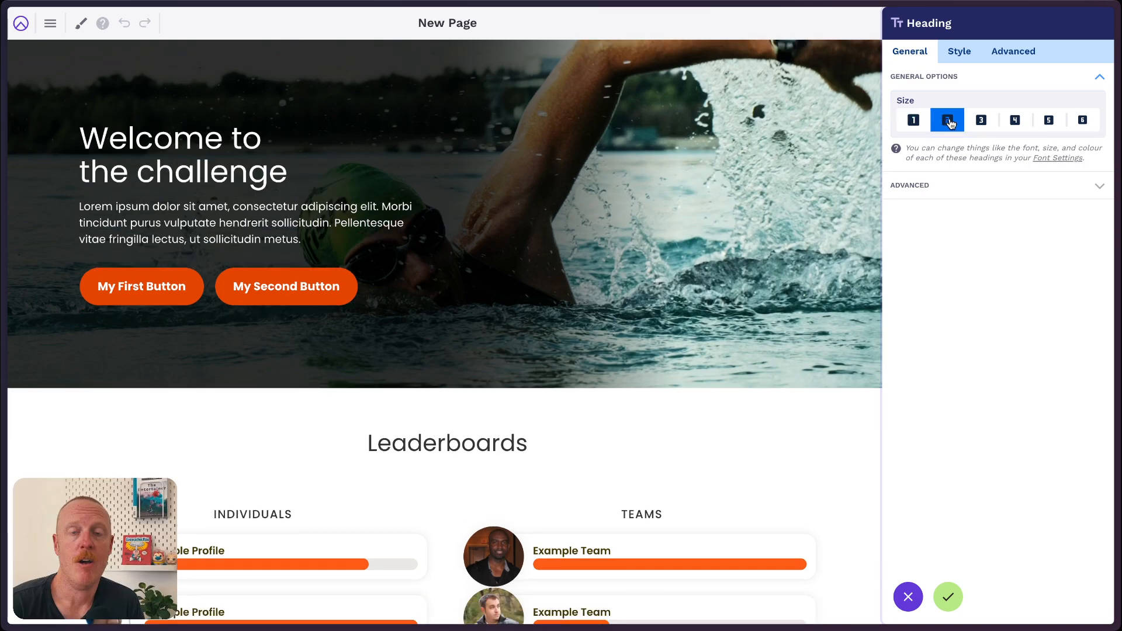
click(979, 123)
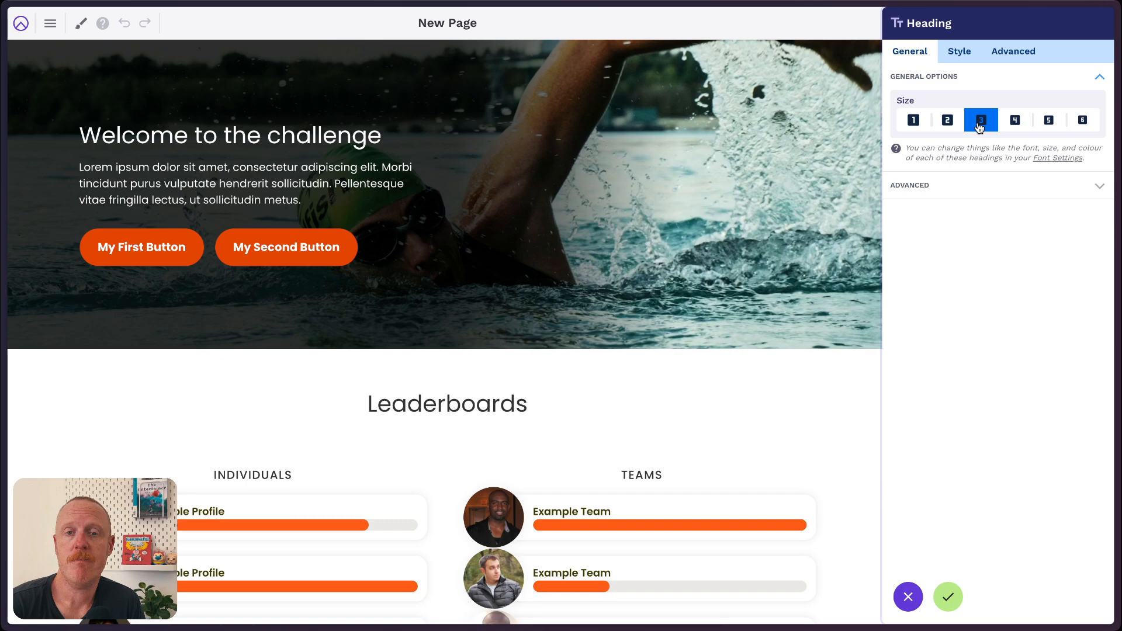
click(947, 121)
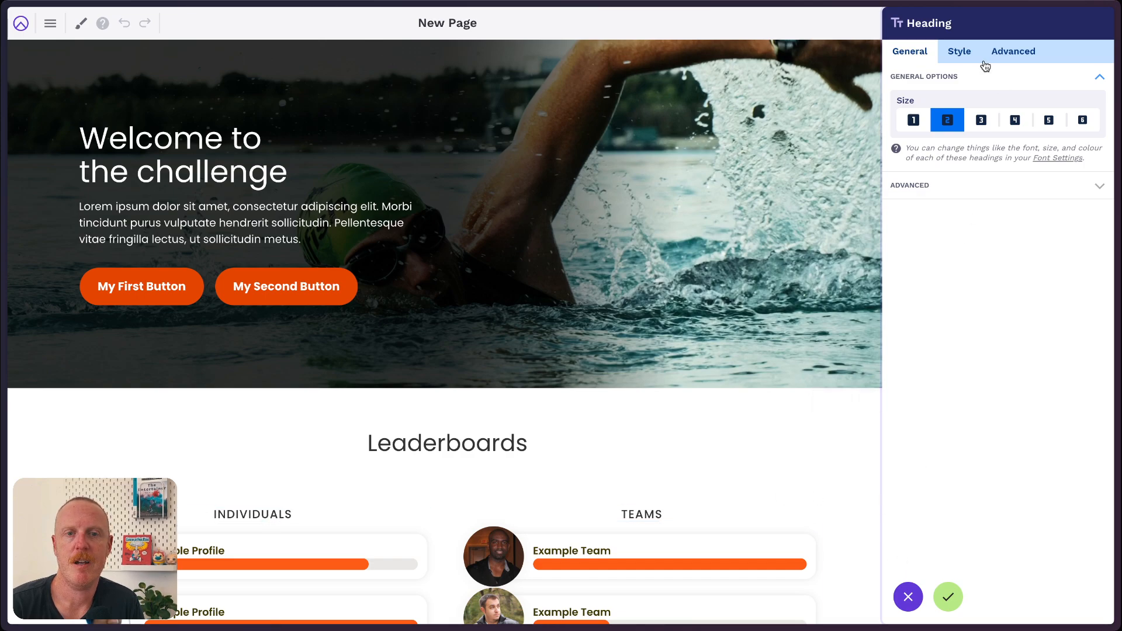
Review the heading's style and advanced positioning options and apply the heading's settings.
click(959, 54)
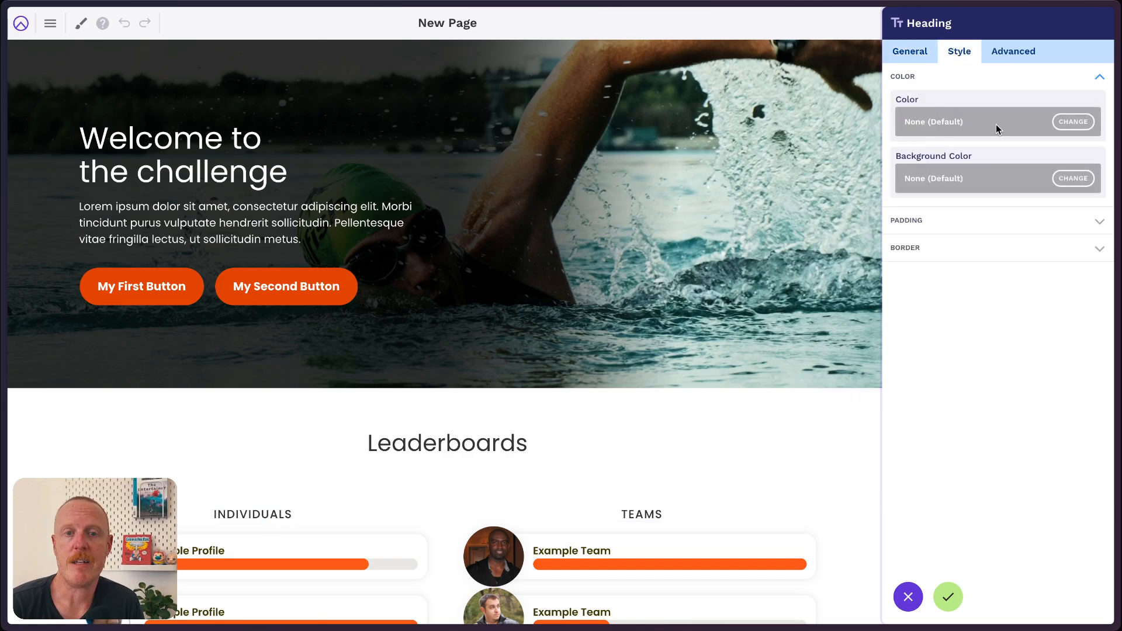
click(1012, 53)
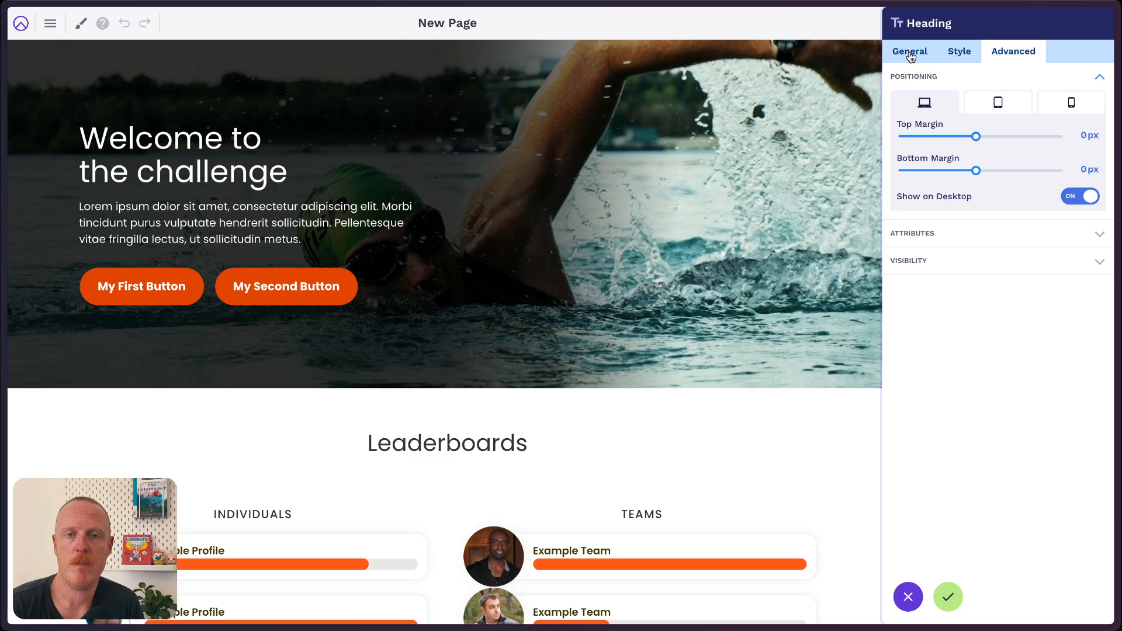
click(961, 53)
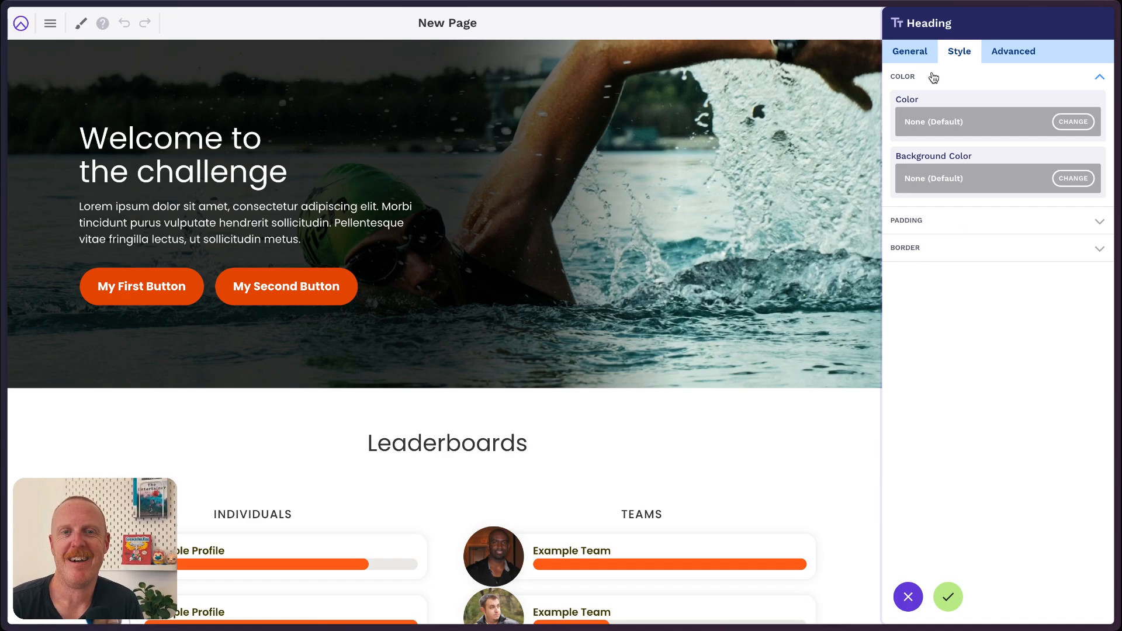
click(1011, 59)
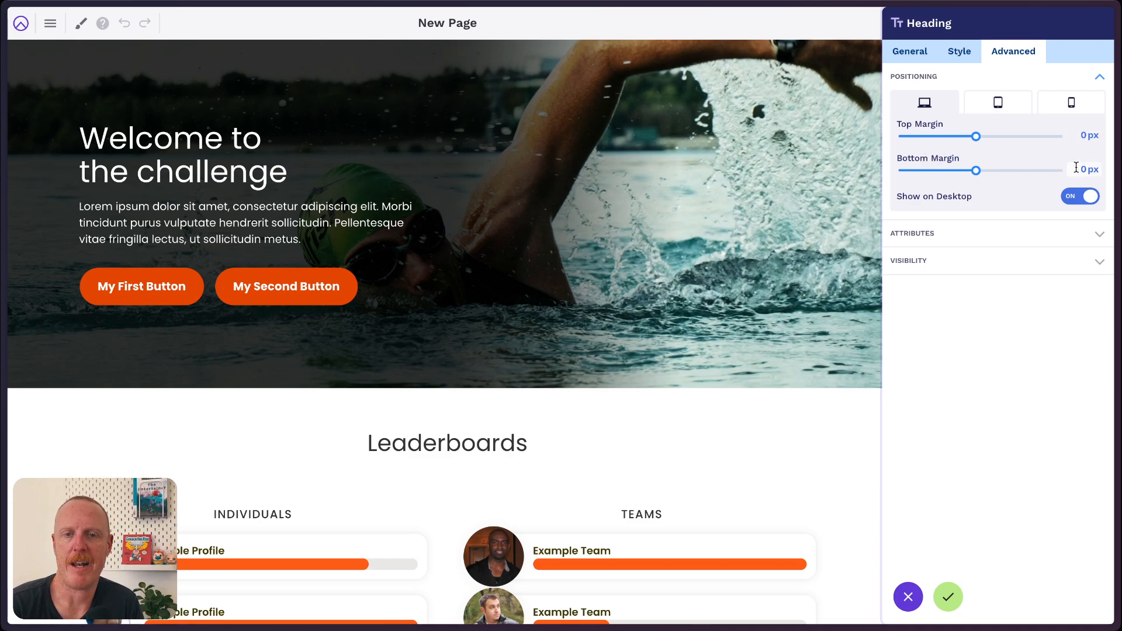
click(948, 596)
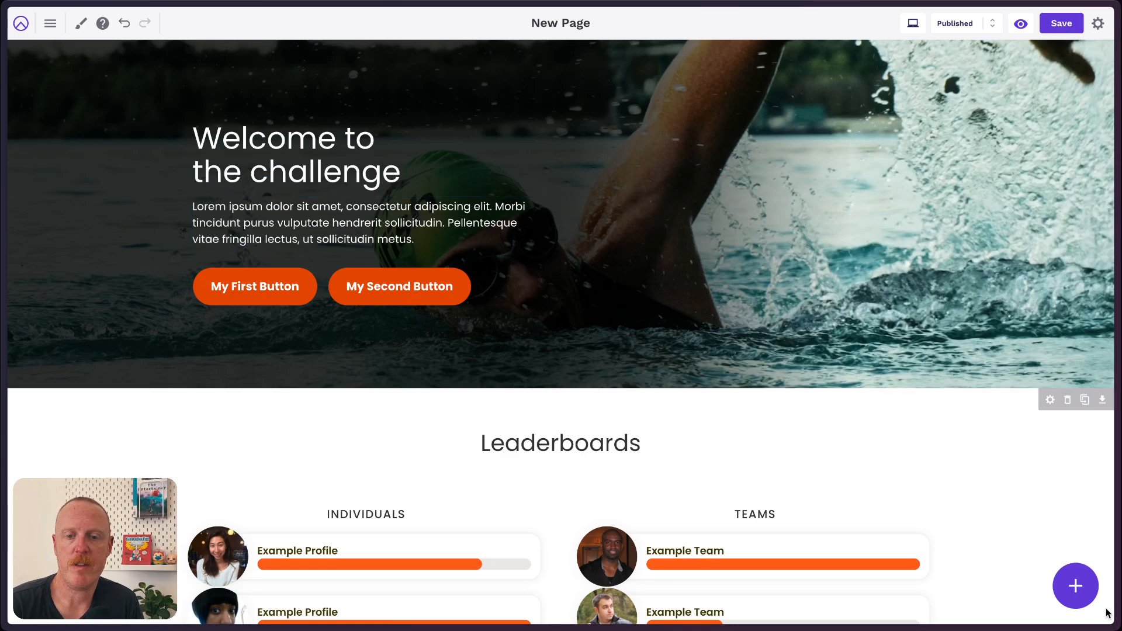
Open the settings of the paragraph below the banner heading and review its style and advanced options.
mouse_move(1075, 585)
click(1075, 536)
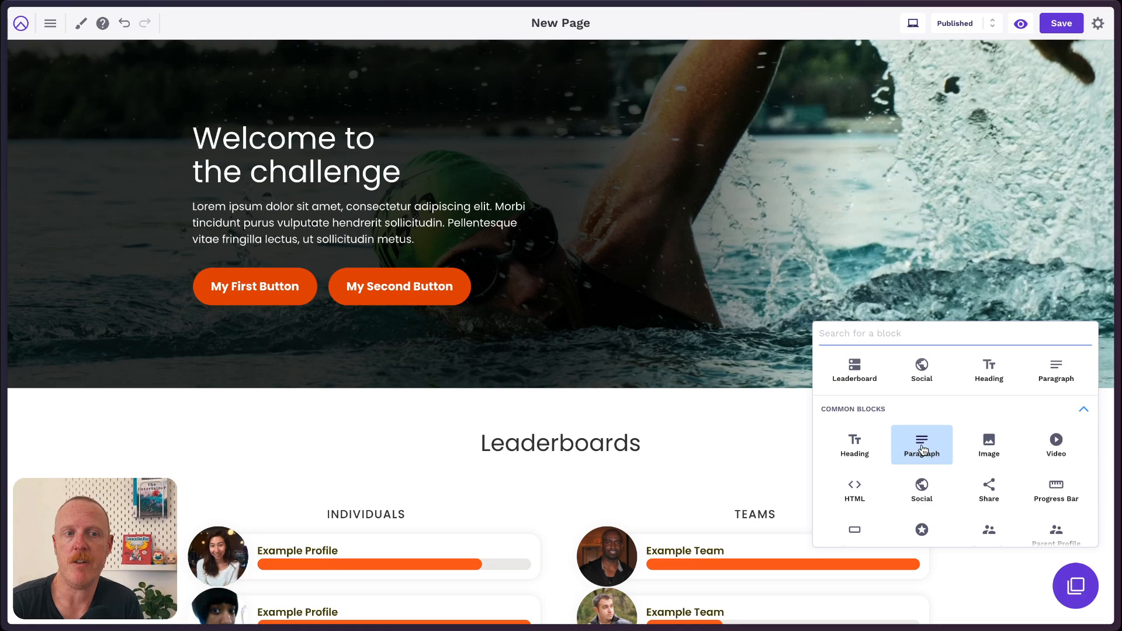
click(282, 225)
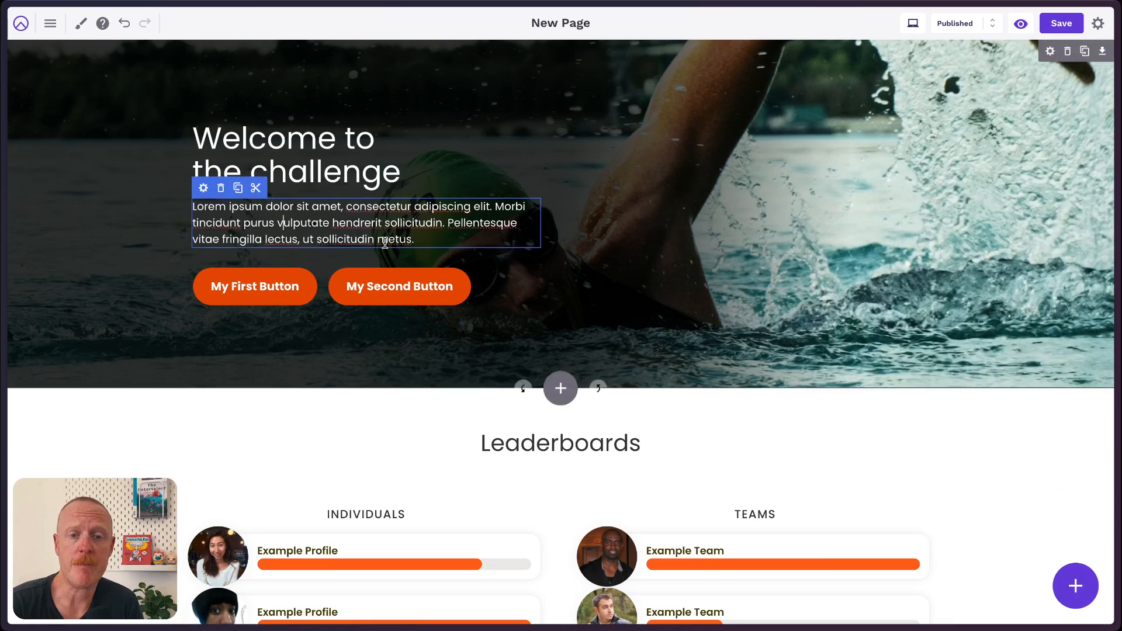
click(202, 188)
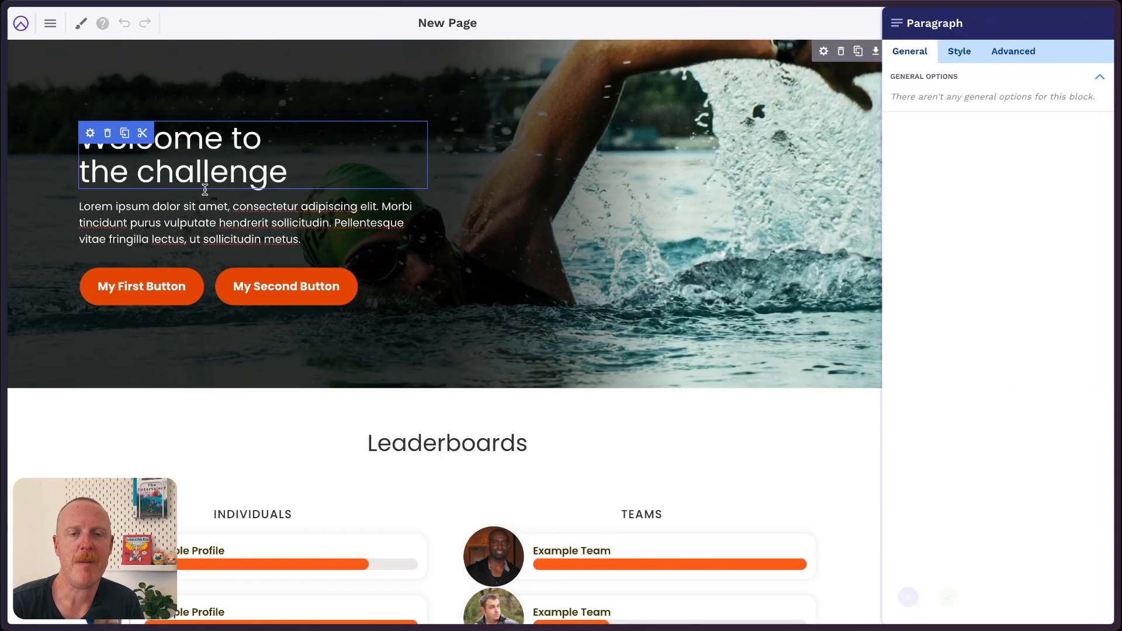
click(953, 58)
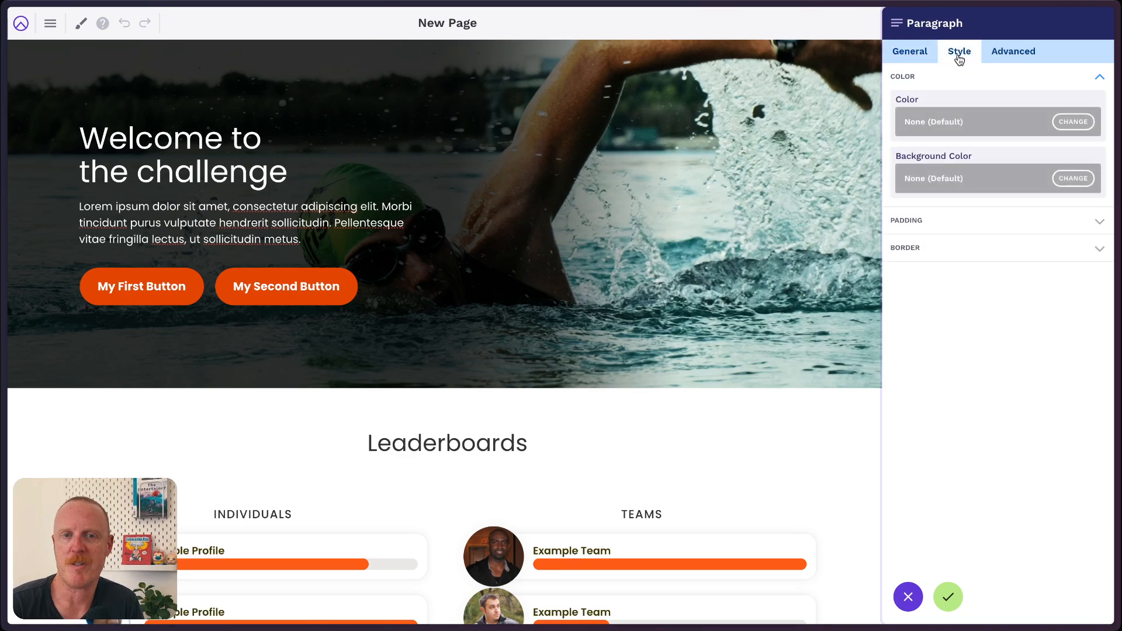
click(1016, 56)
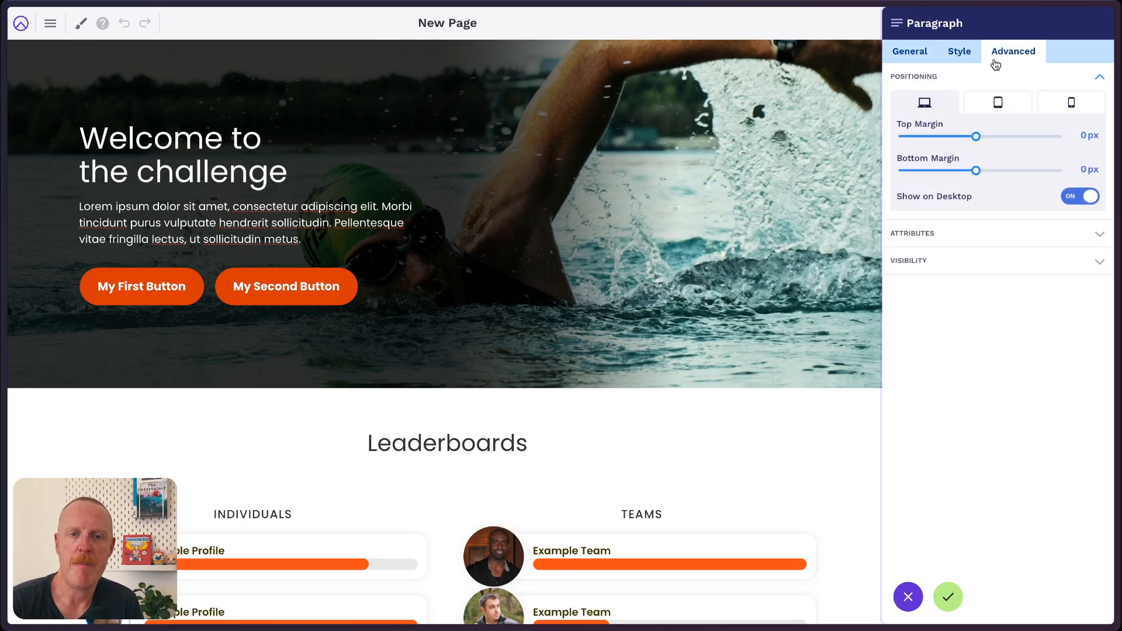
Try the custom classes "small" and "smallest" on the banner paragraph.
click(961, 234)
click(959, 184)
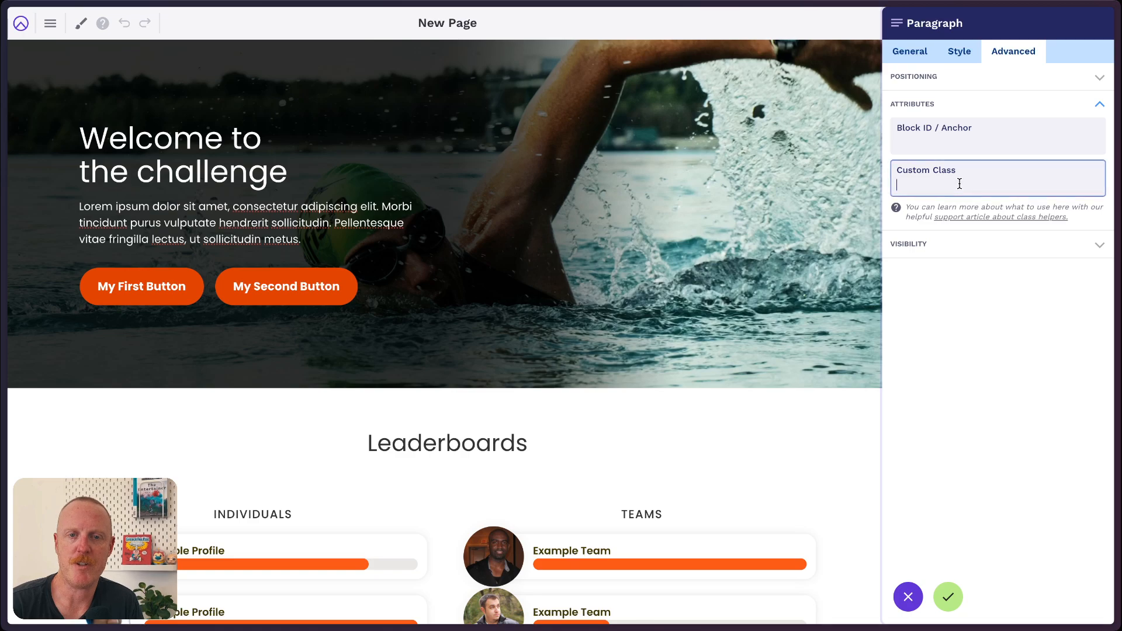
text(small)
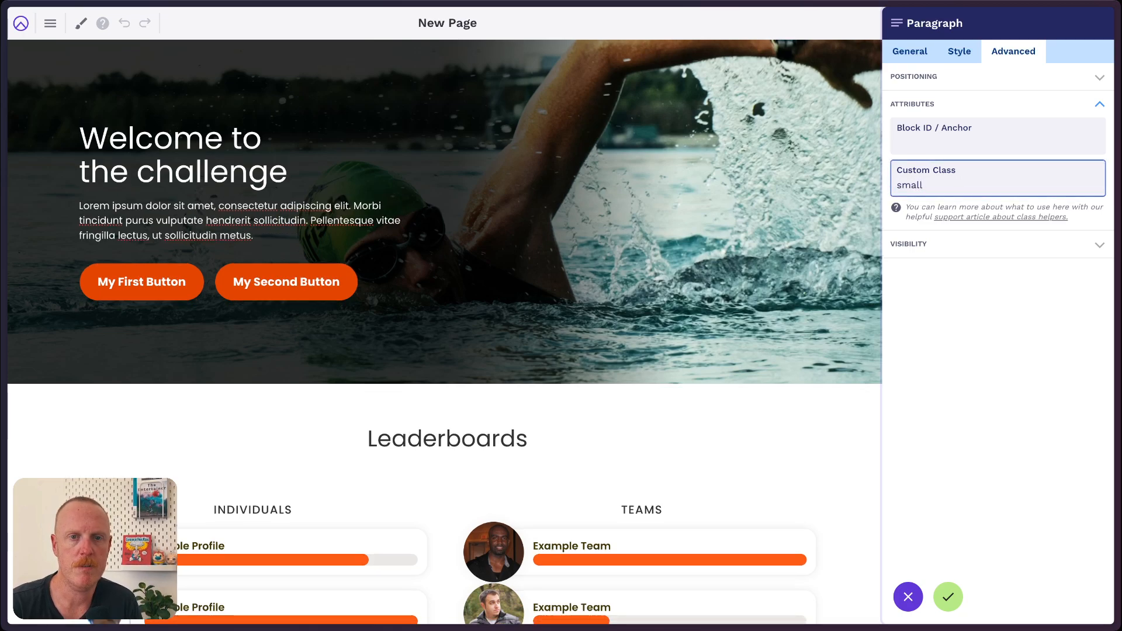
key(BackSpace)
key(BackSpace)
text(est)
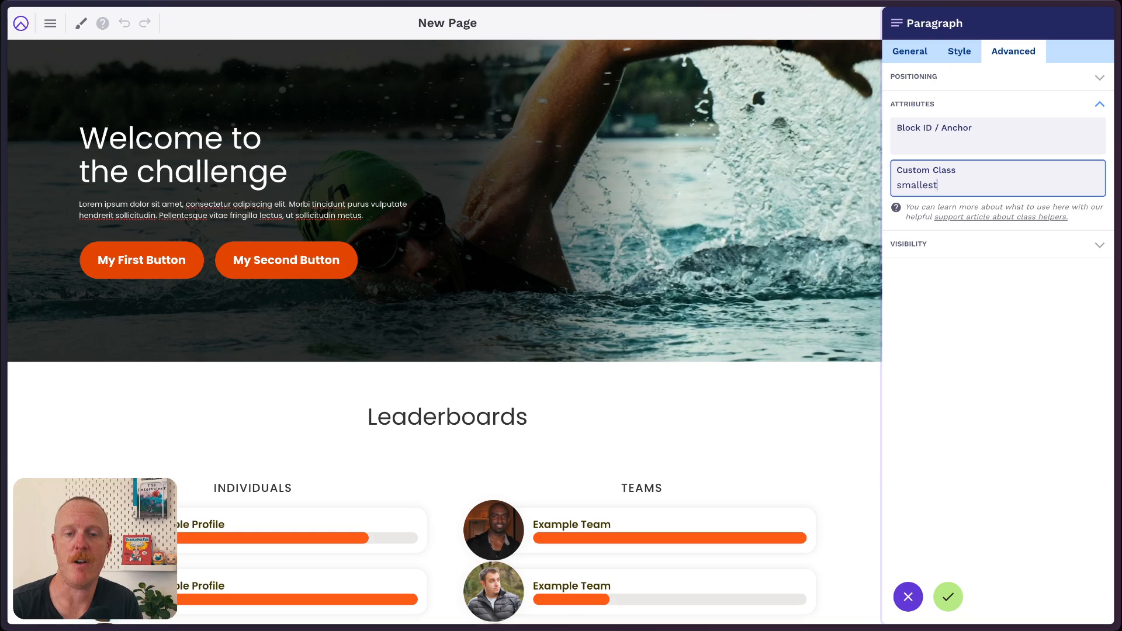
Try the custom classes "large", "largest" and "larger" on the banner paragraph.
key(ctrl+a)
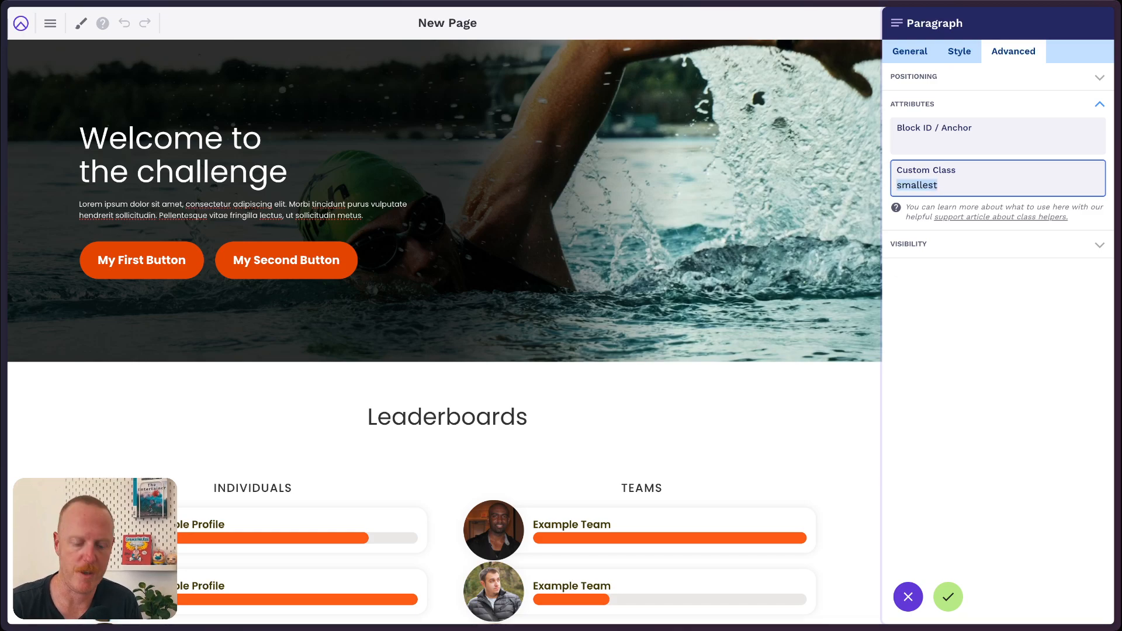
text(large)
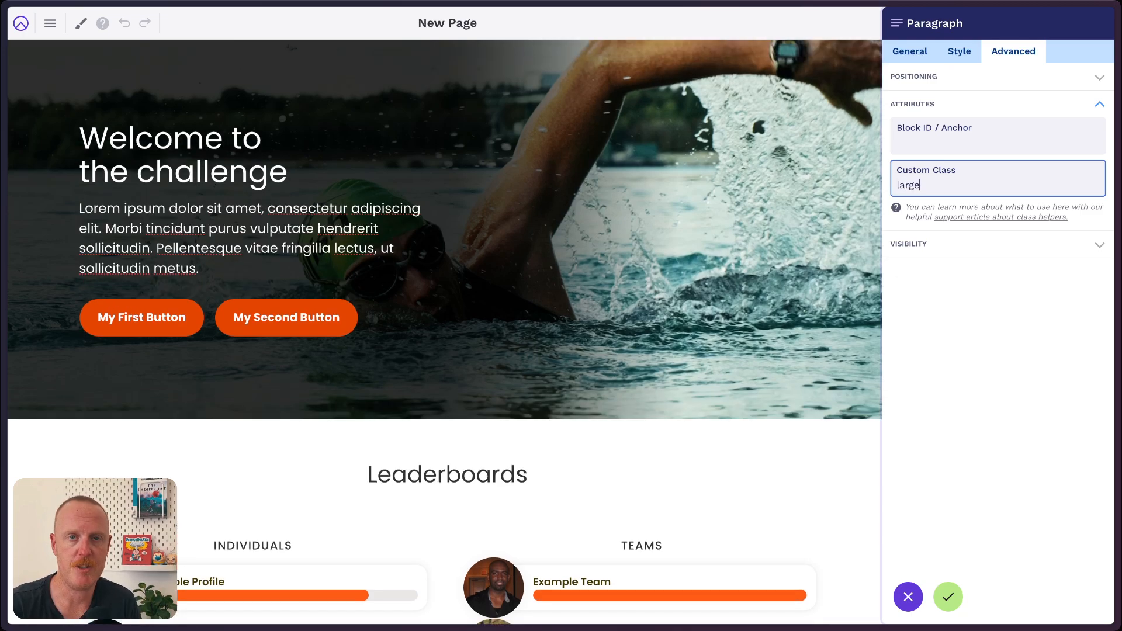
text(st)
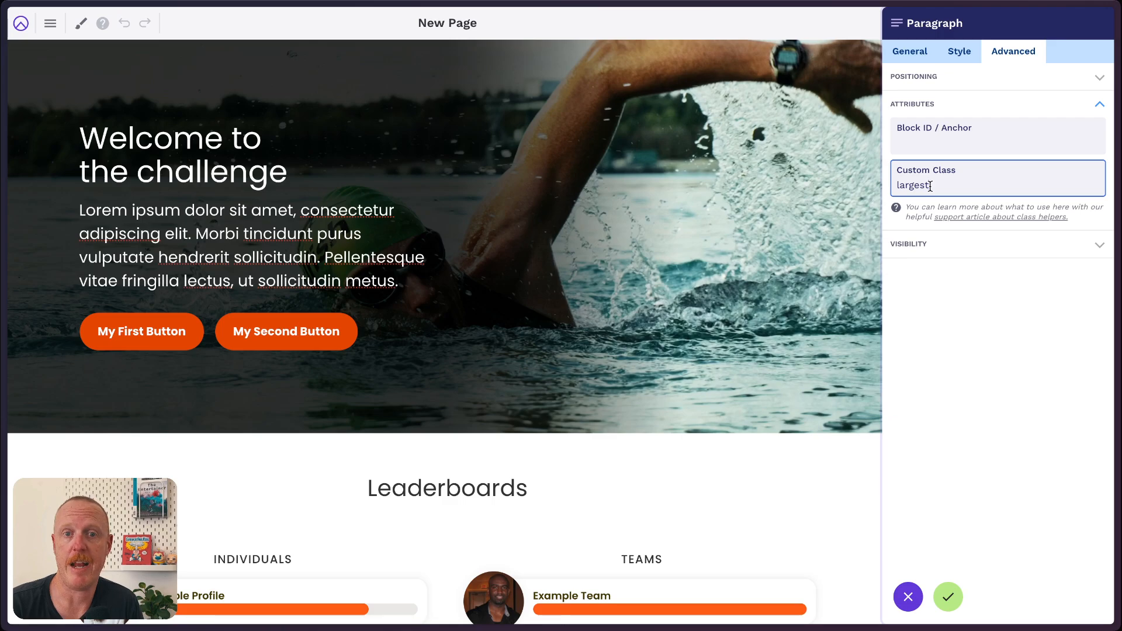
key(BackSpace)
key(BackSpace)
text(r)
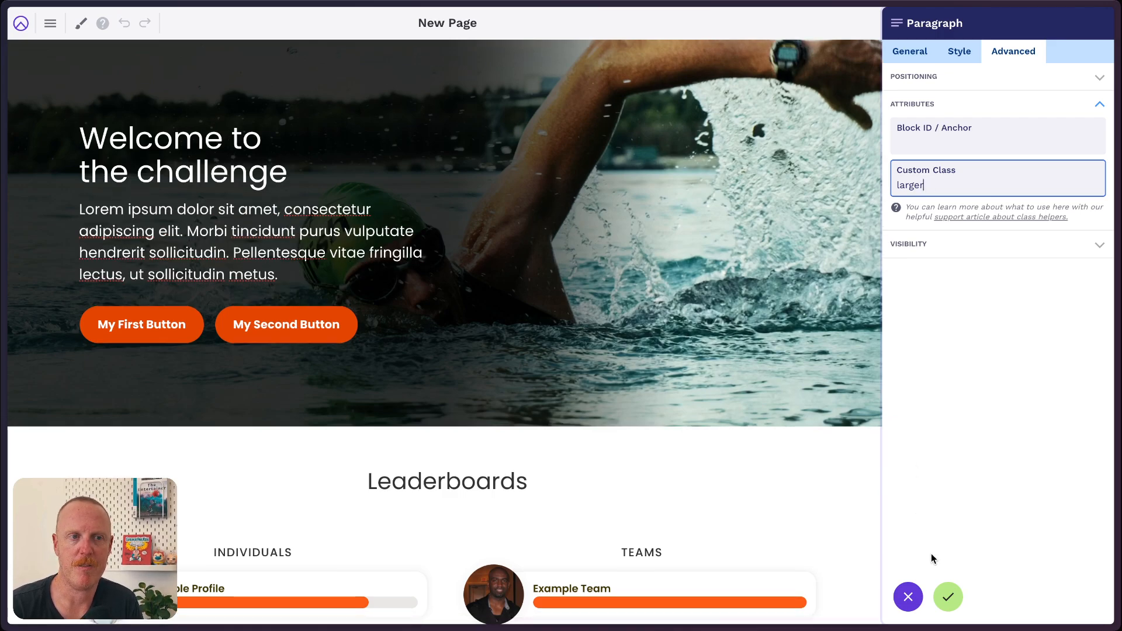
Clear the banner paragraph's custom class and apply its settings.
key(BackSpace)
key(BackSpace)
key(BackSpace)
key(BackSpace)
key(BackSpace)
key(BackSpace)
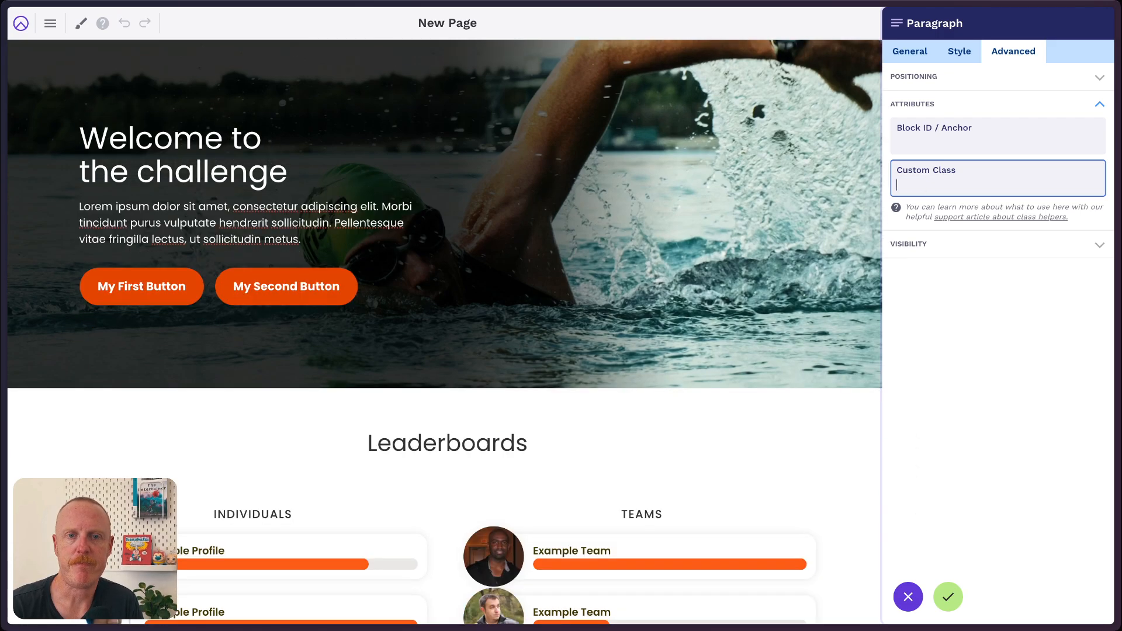
click(942, 603)
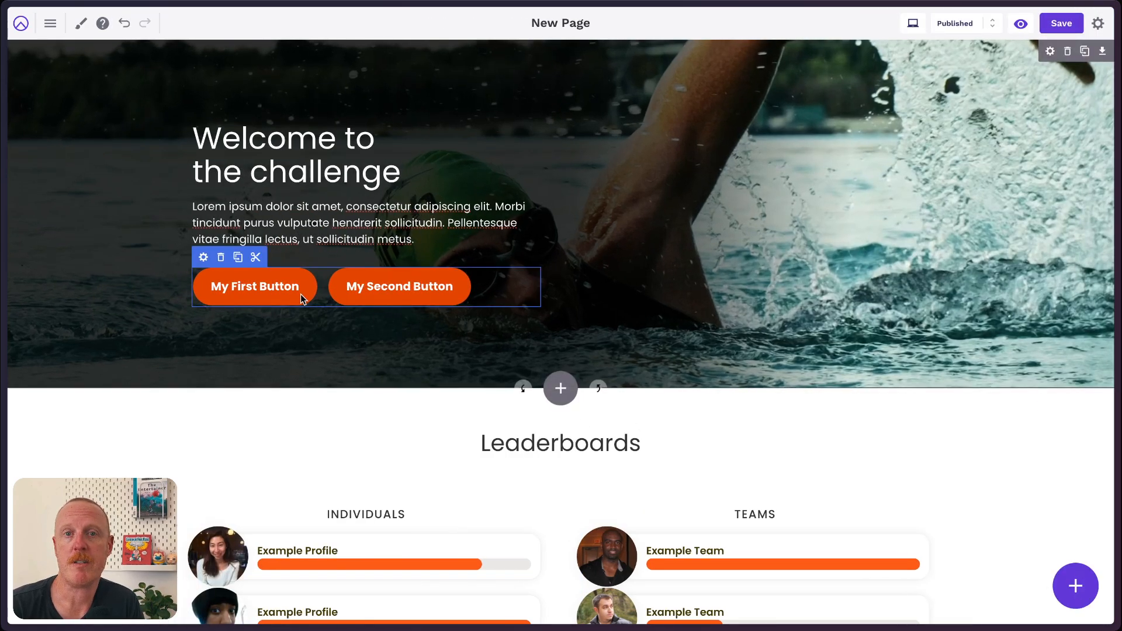
Try a third button with the text "Third Button" in the banner's buttons block and remove that text again.
click(203, 257)
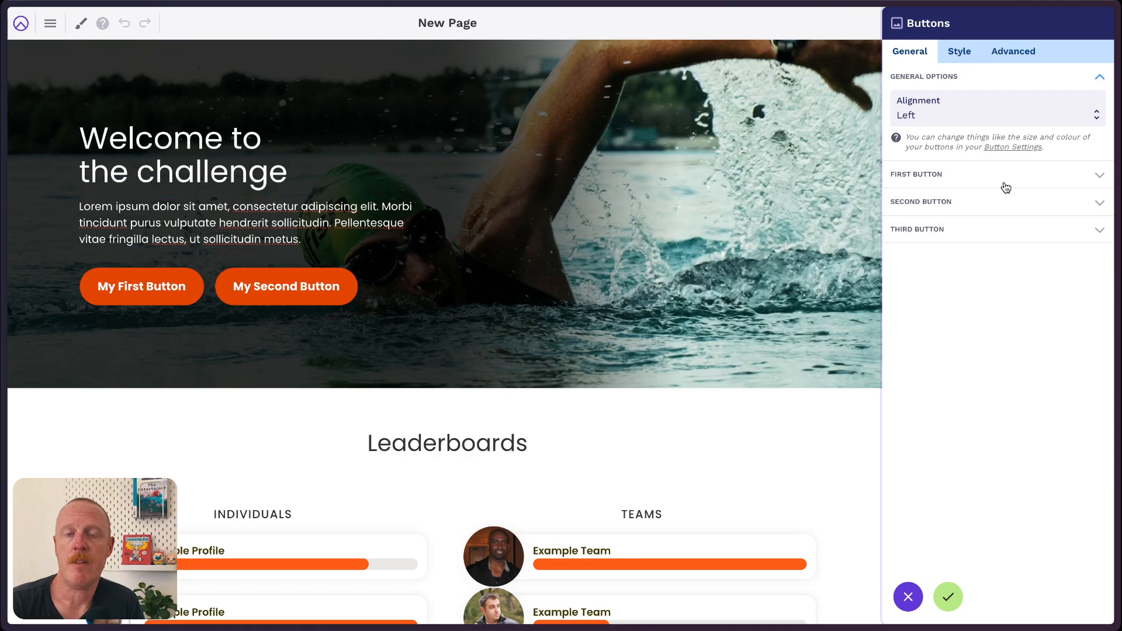
click(964, 234)
click(949, 197)
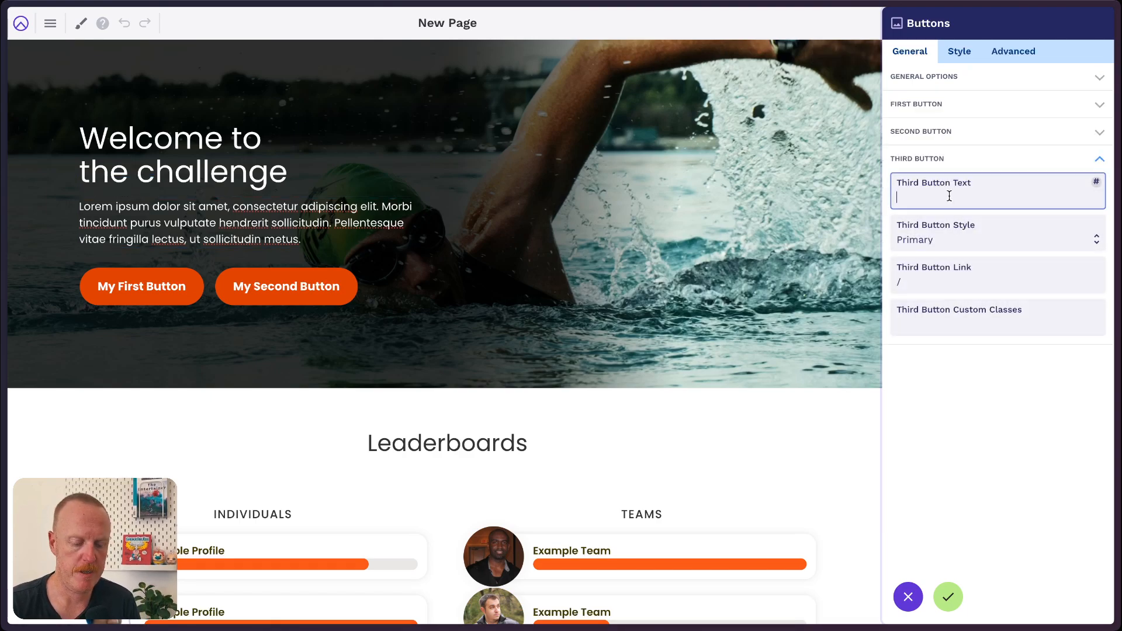
text(Third)
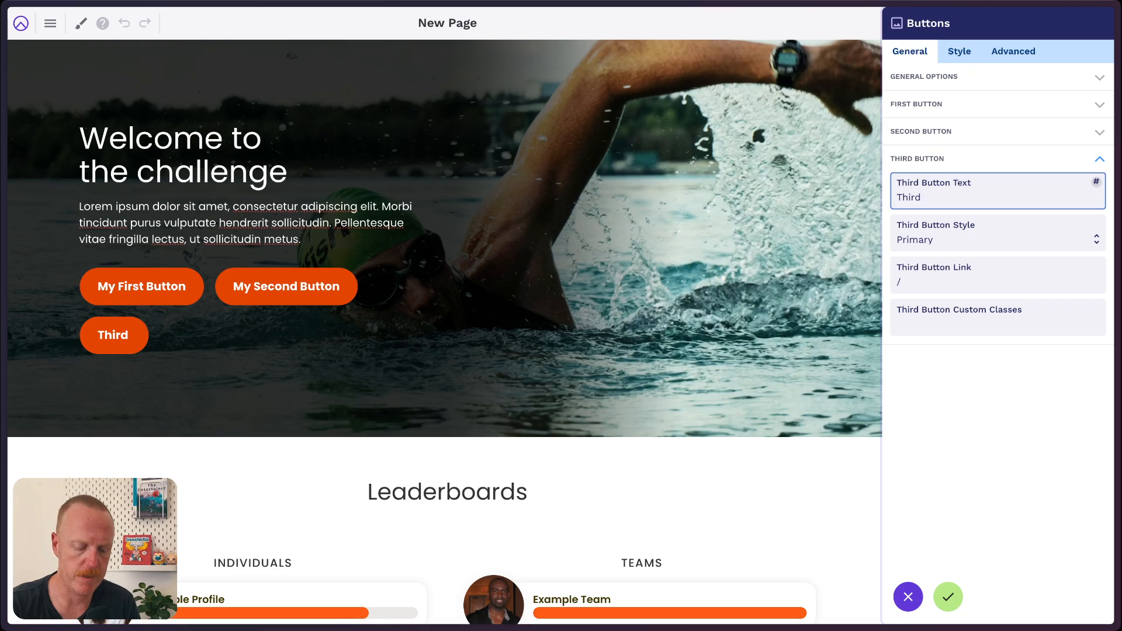
text( Button)
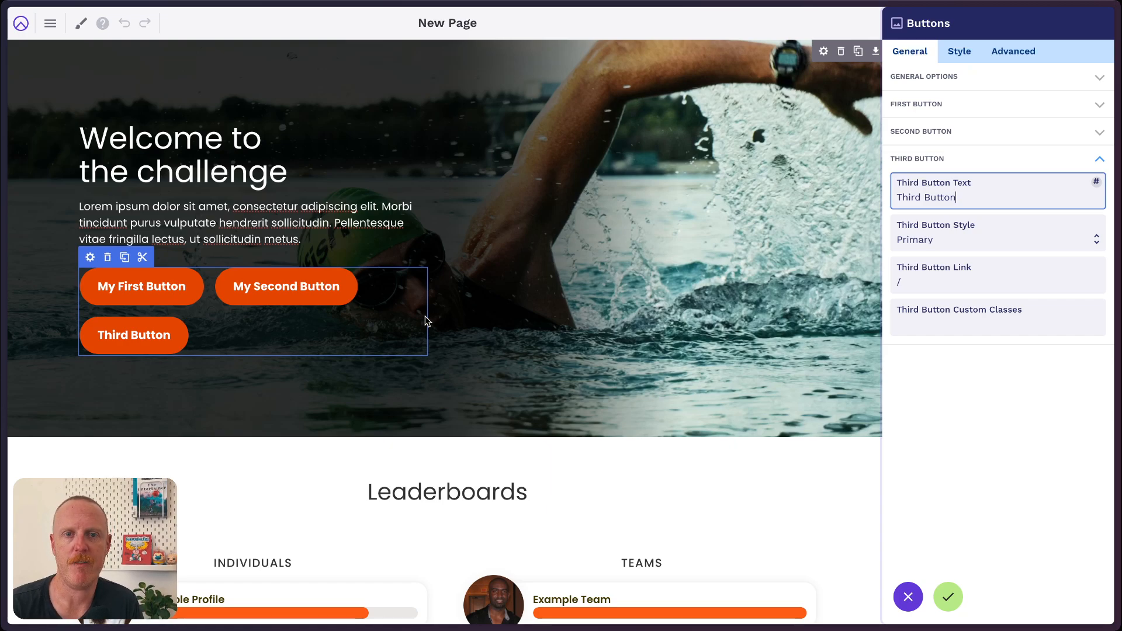
key(ctrl+a)
key(BackSpace)
Change the first banner button's text to "Sign Up".
click(931, 111)
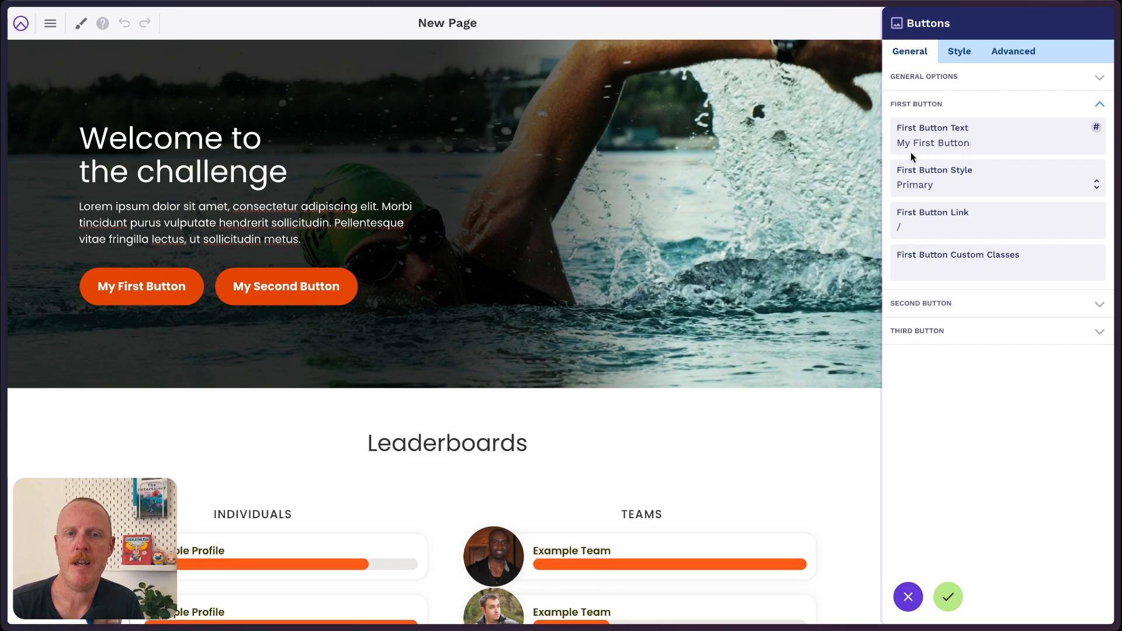
drag(898, 143, 982, 143)
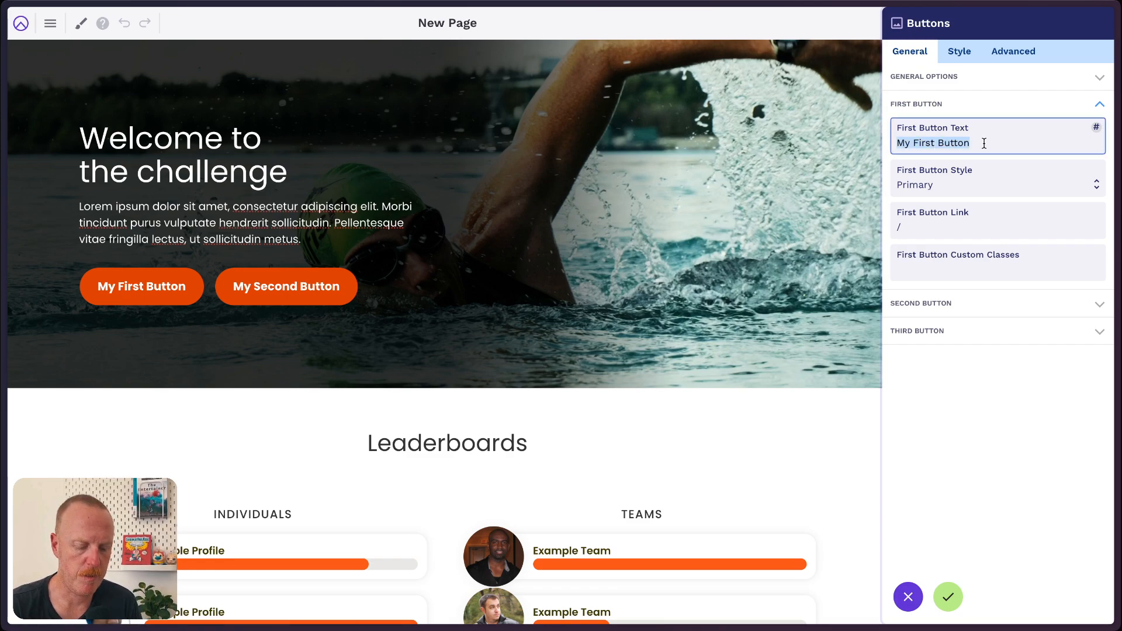
text(Sign Up)
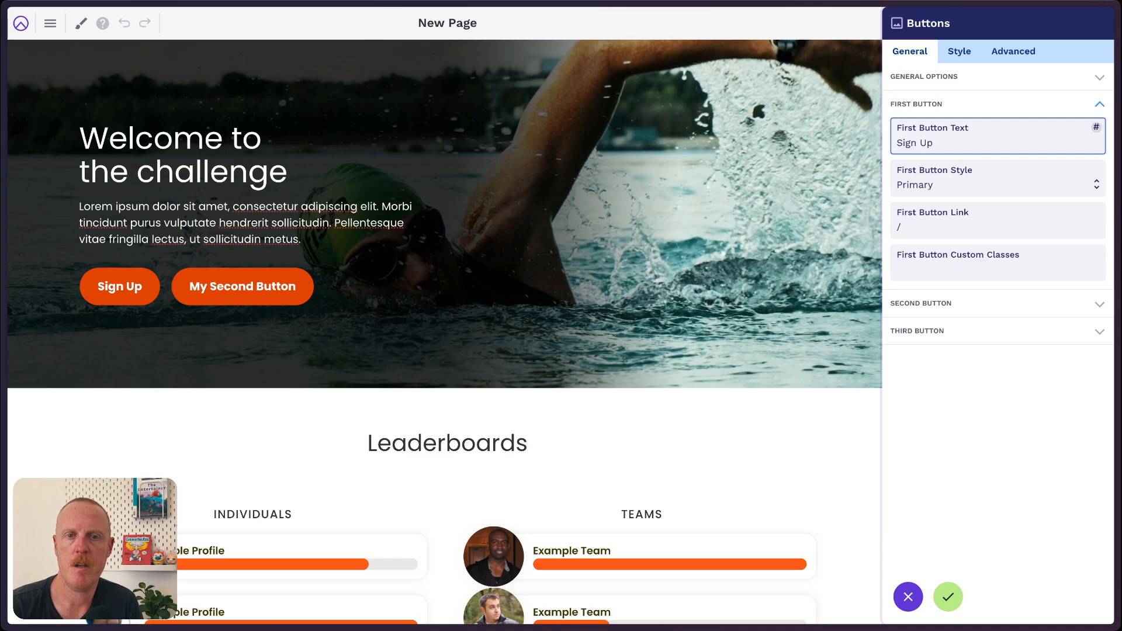
Try the Secondary, Inverse and Call to Action styles on the first banner button and return it to Primary.
click(979, 182)
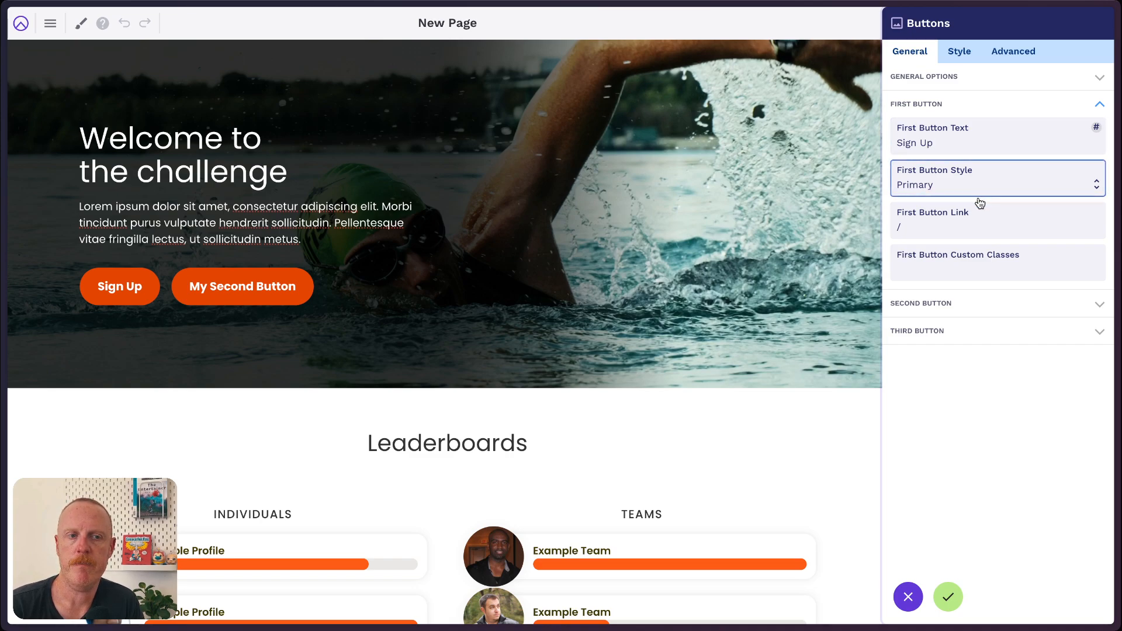
key(Down)
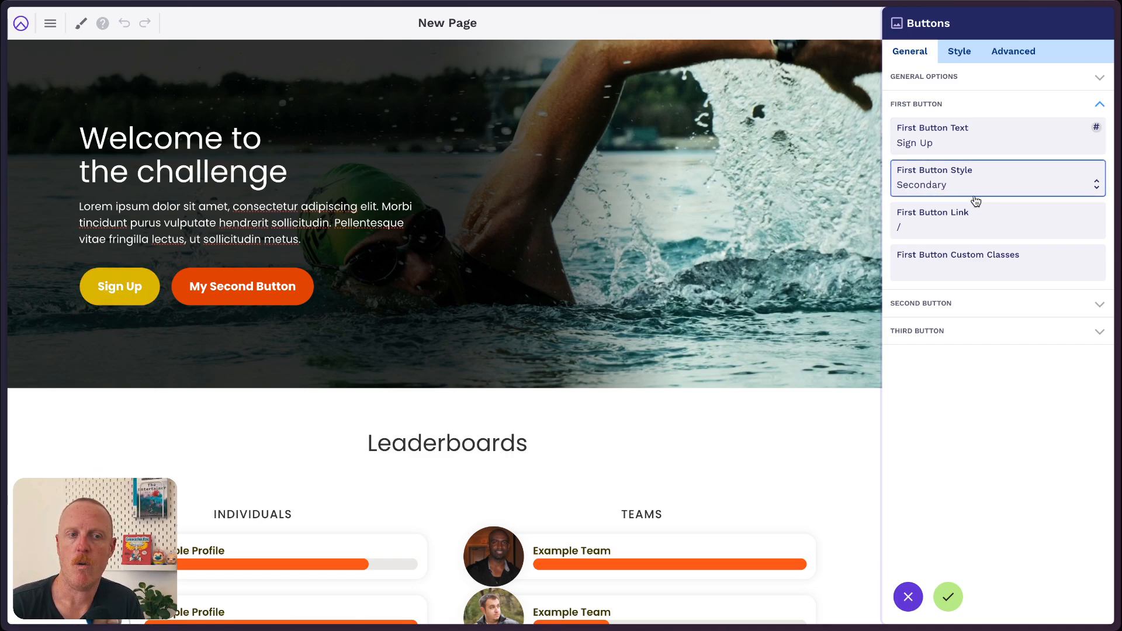
key(Down)
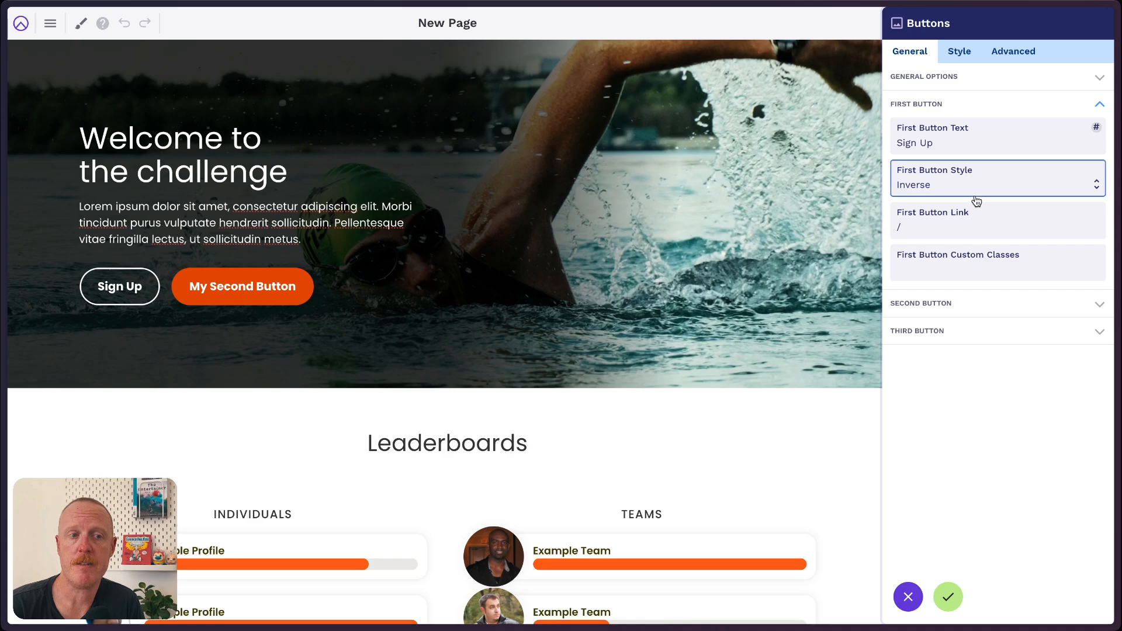
key(Down)
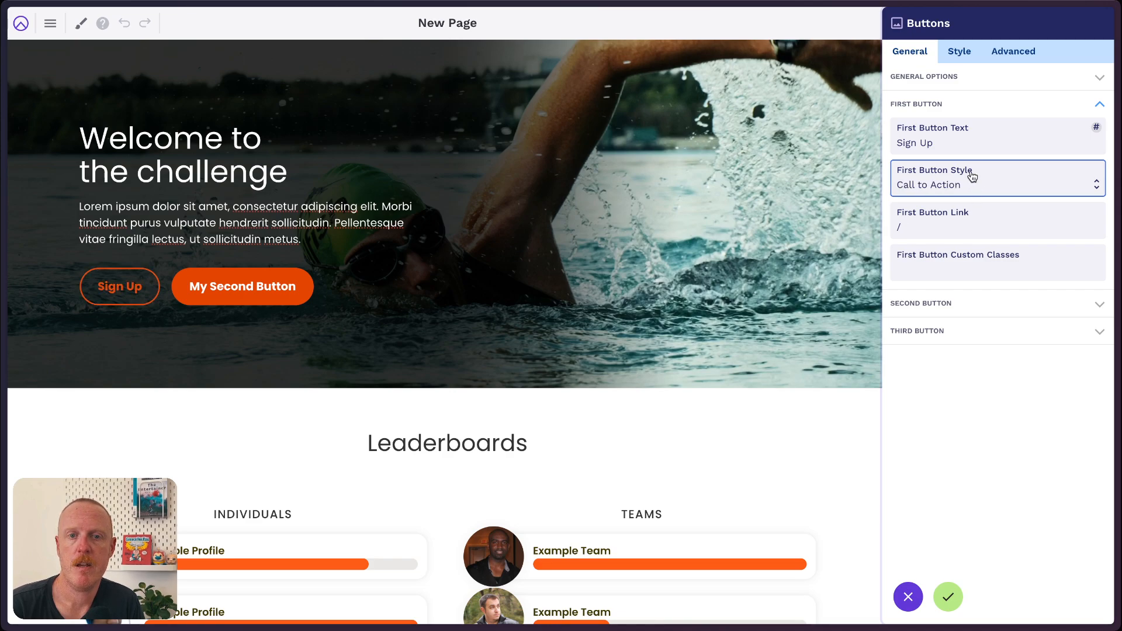
click(968, 140)
Set the first button's link to /signup.
click(906, 231)
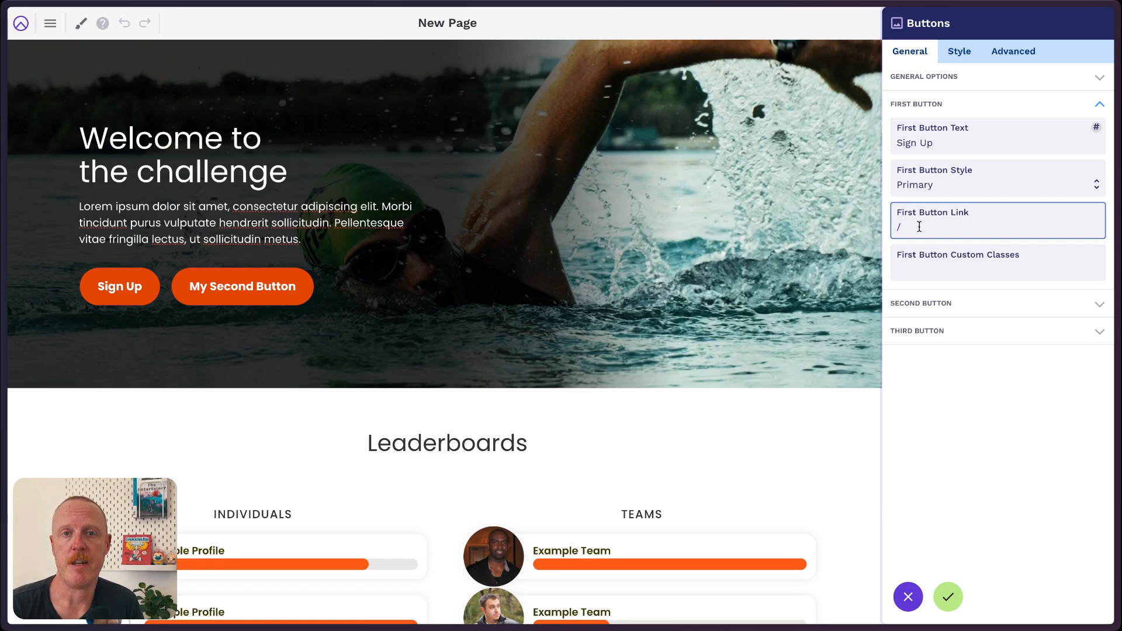
text(/signuo)
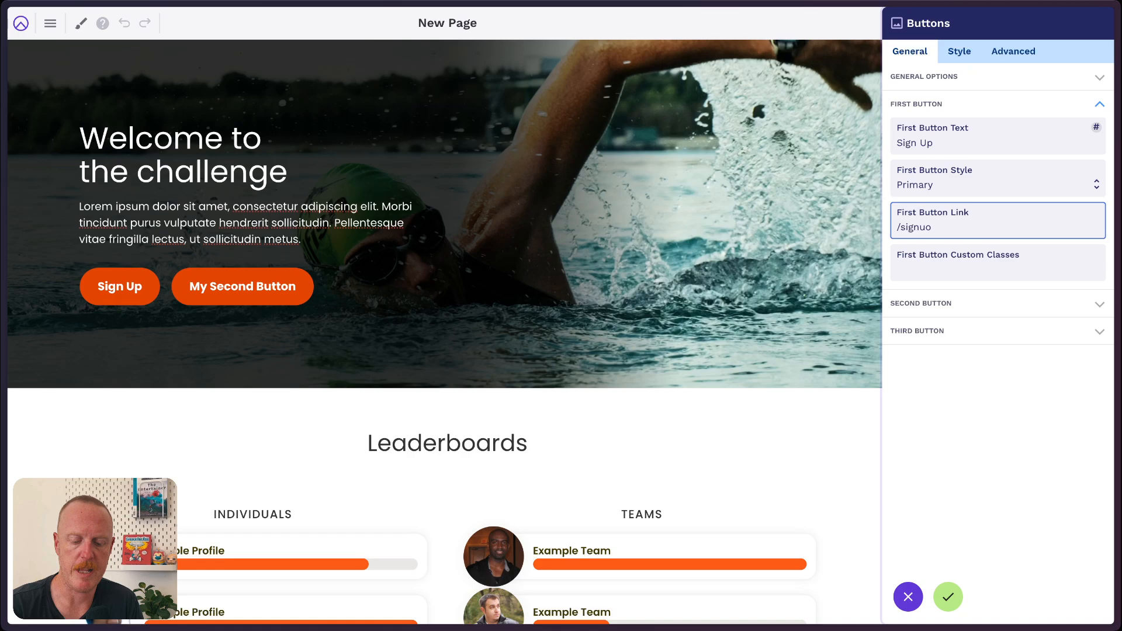
key(BackSpace)
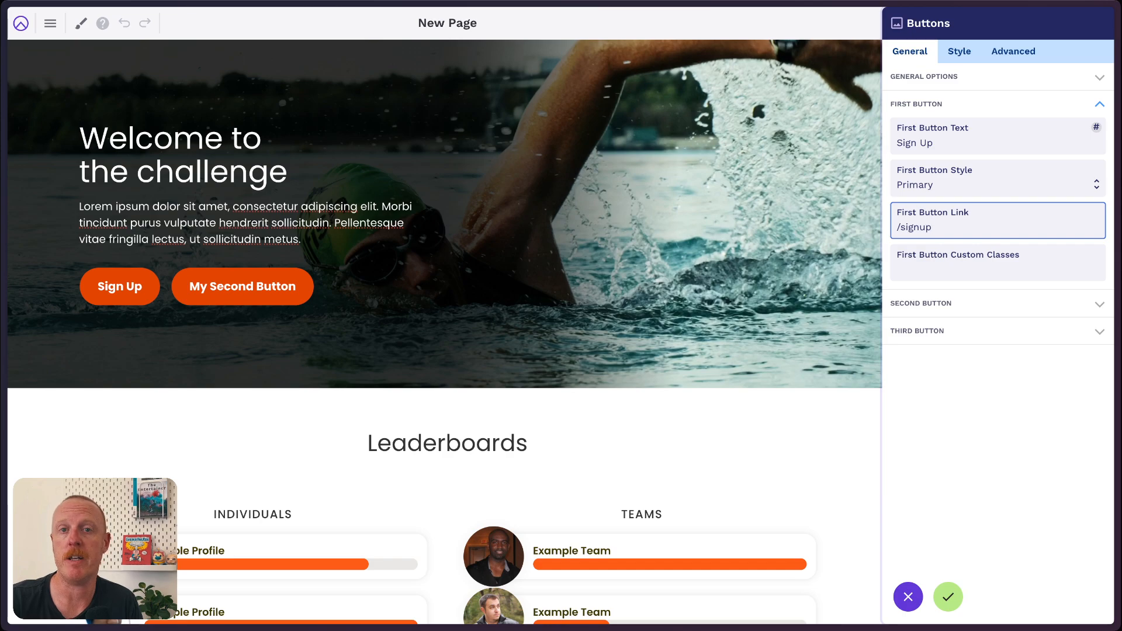
key(ctrl+a)
text(h)
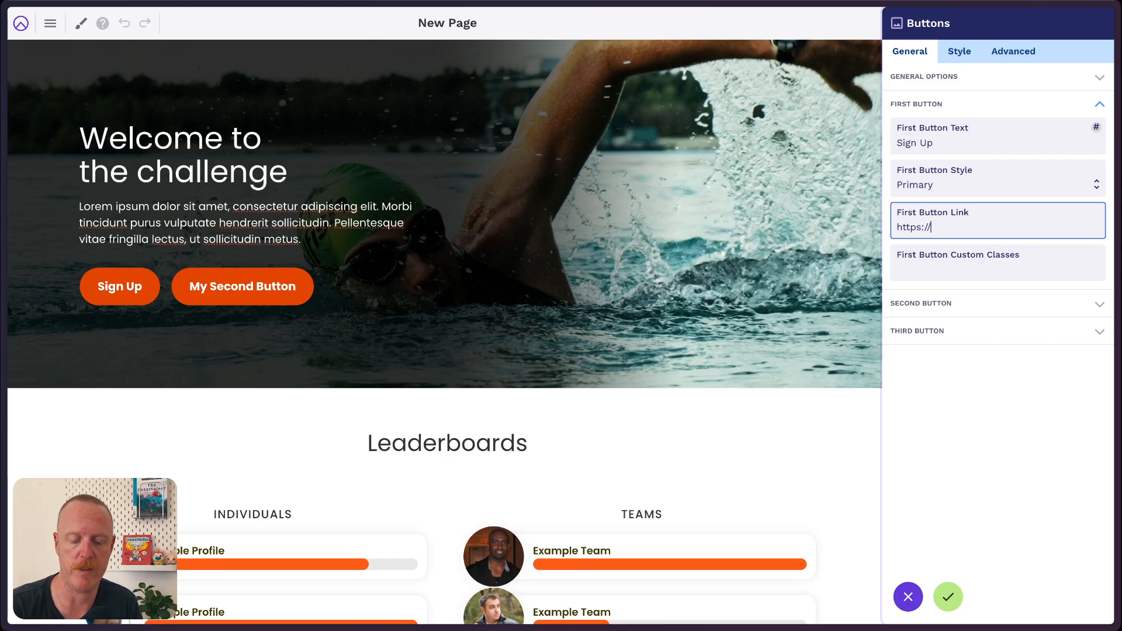
key(ctrl+a)
key(BackSpace)
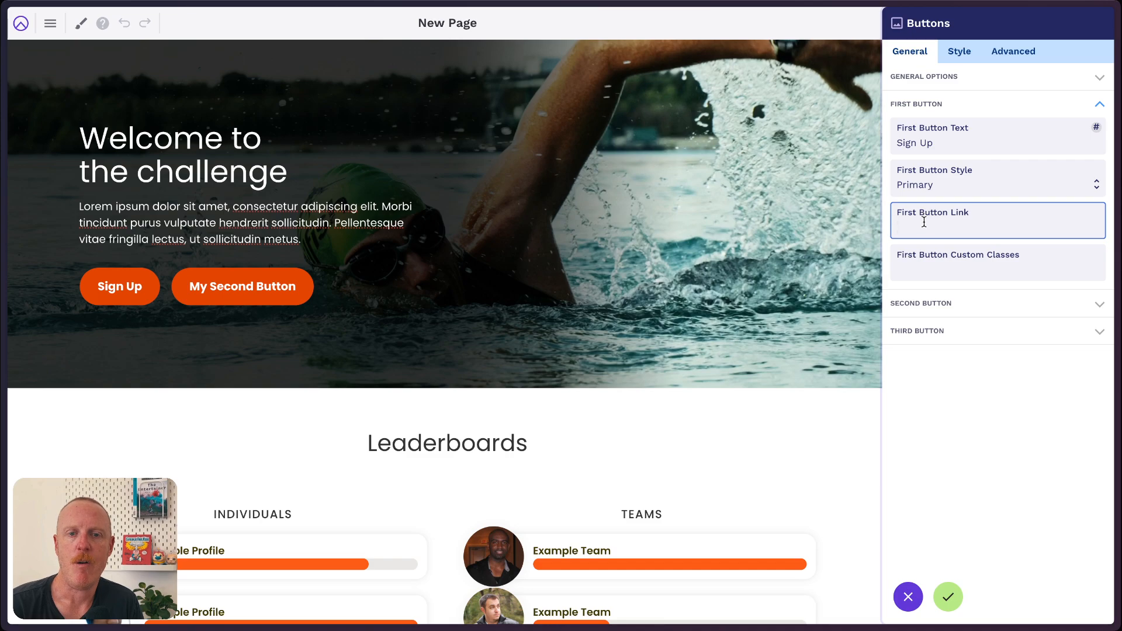
text(/signuo)
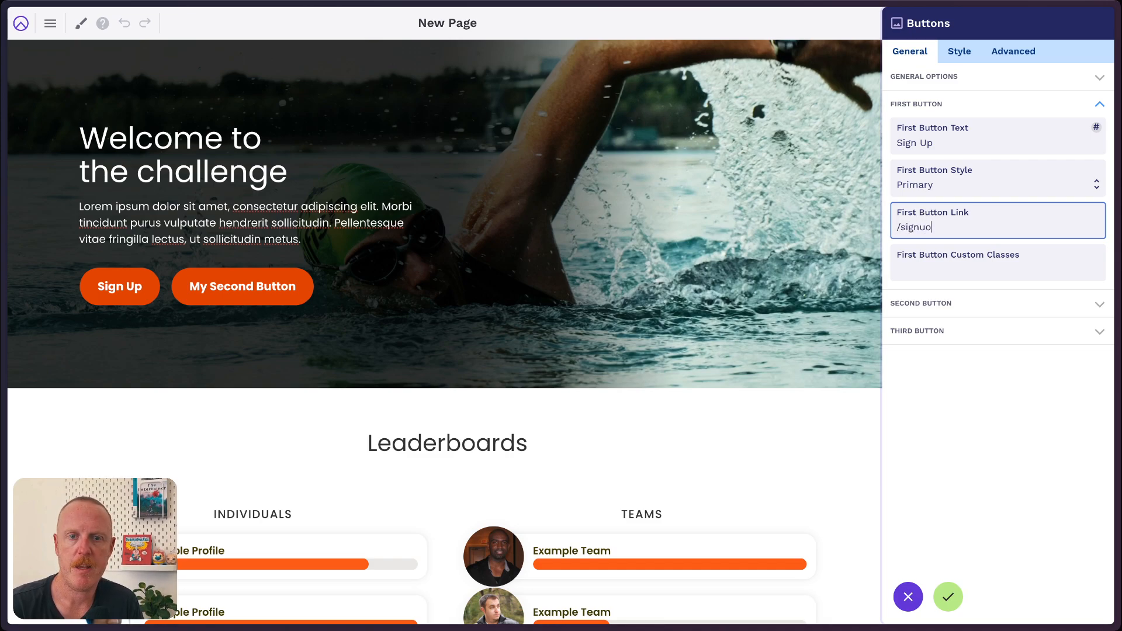
Change the second banner button's text to "Donate".
click(987, 302)
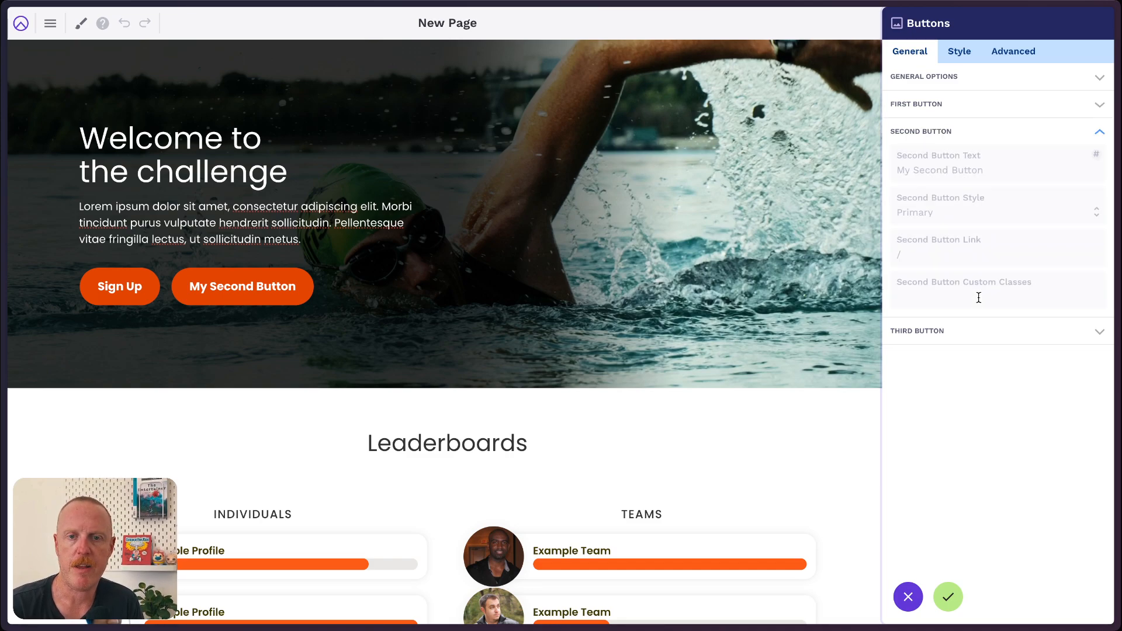
drag(991, 168, 866, 170)
text(Donate)
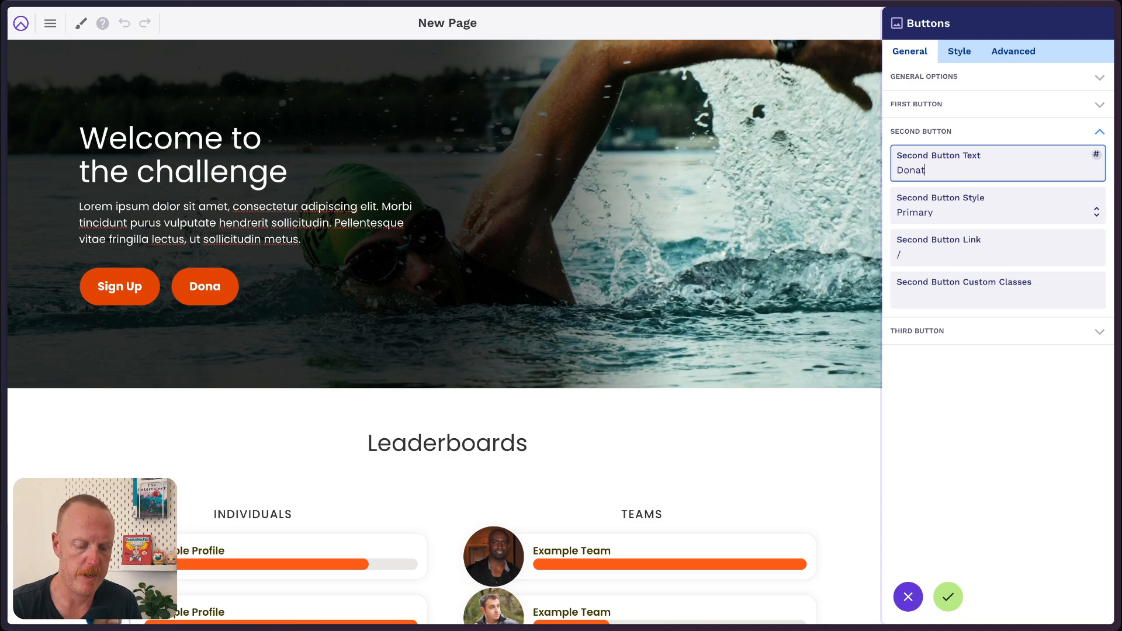
Set the second button's style to Secondary and its link to /donate.
click(923, 221)
click(923, 224)
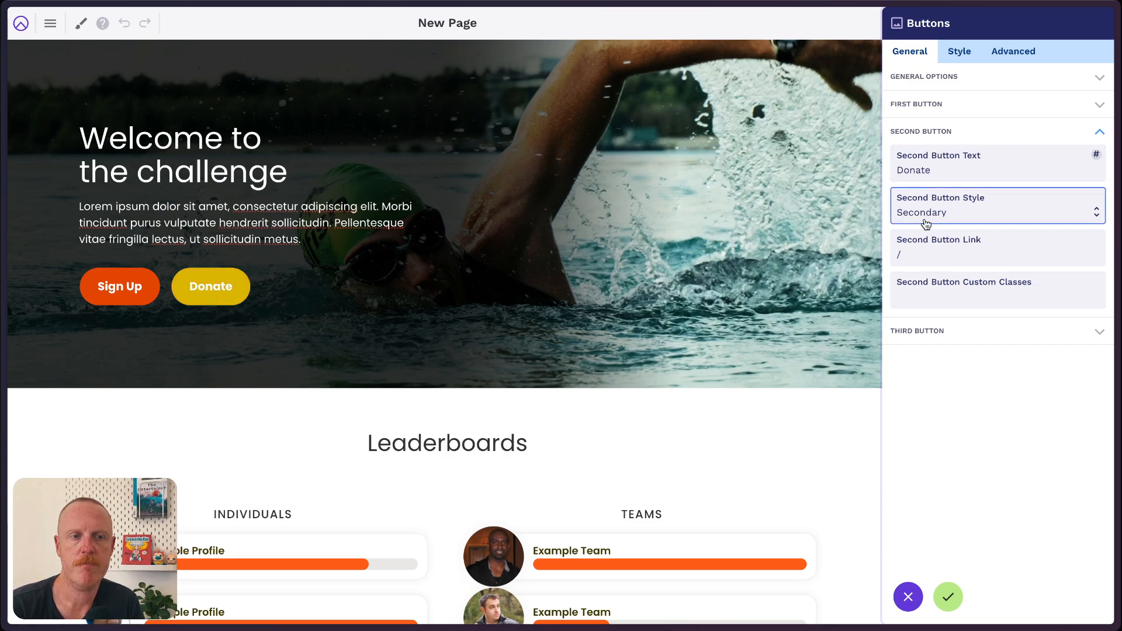
click(936, 252)
text(donate)
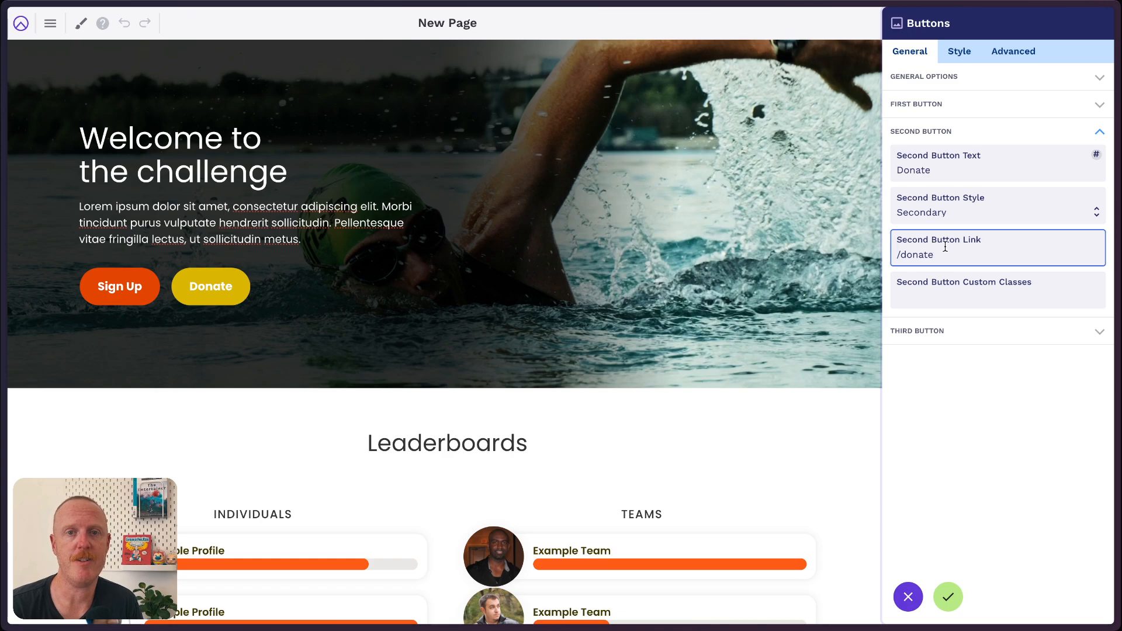
Try the custom classes "buttons--full" and "buttons--half" on the banner's buttons block.
click(1011, 54)
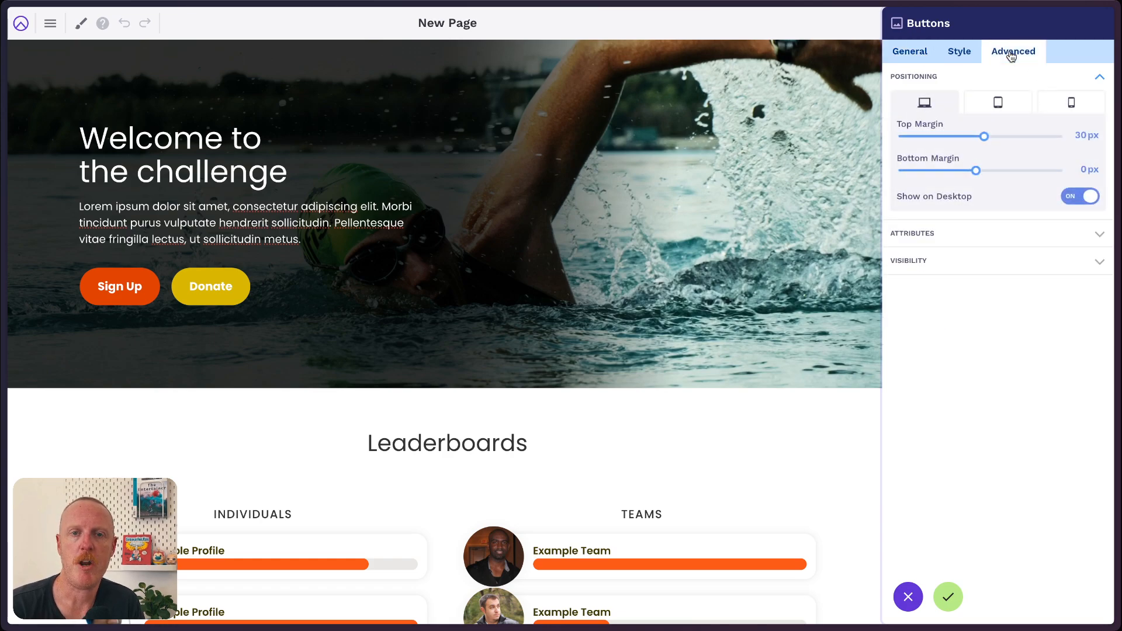
click(961, 229)
click(953, 188)
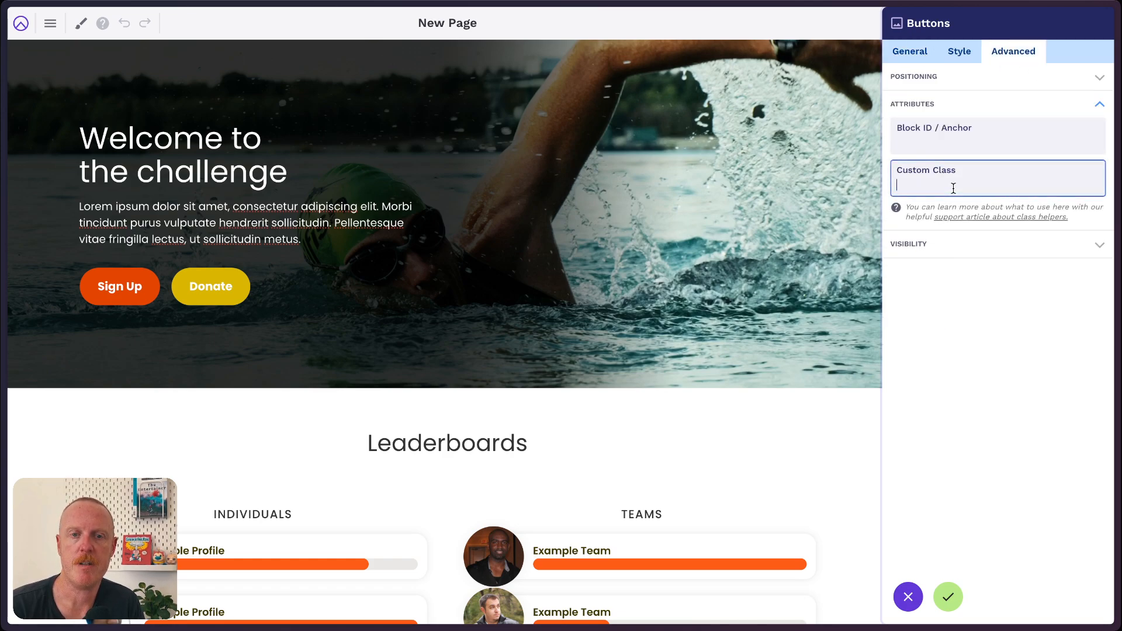
text(button)
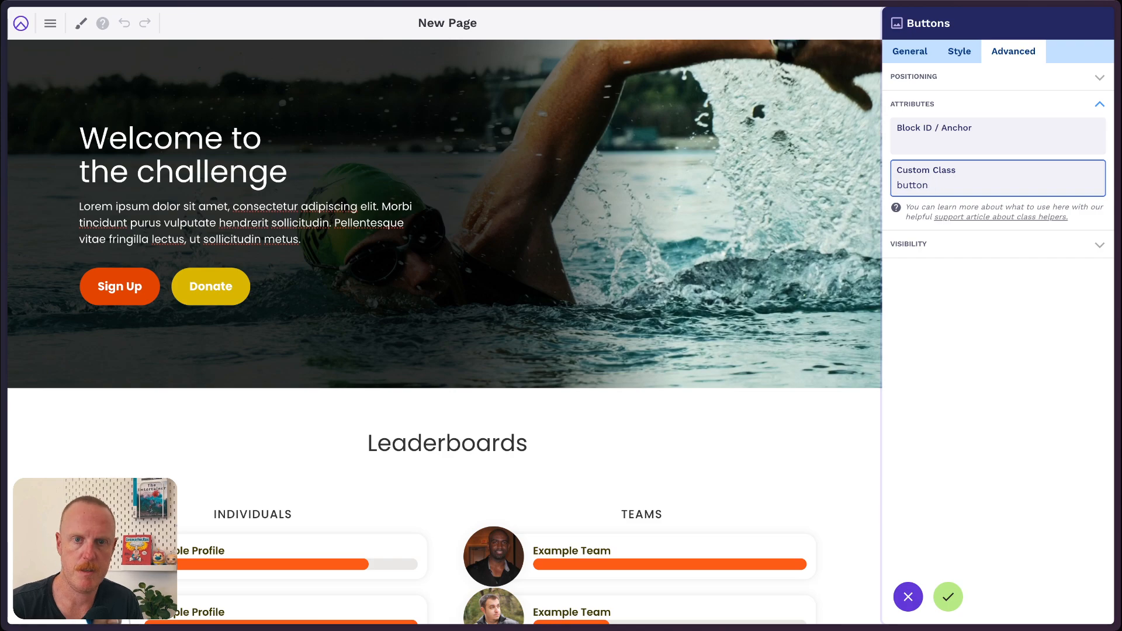
text(bss--fu)
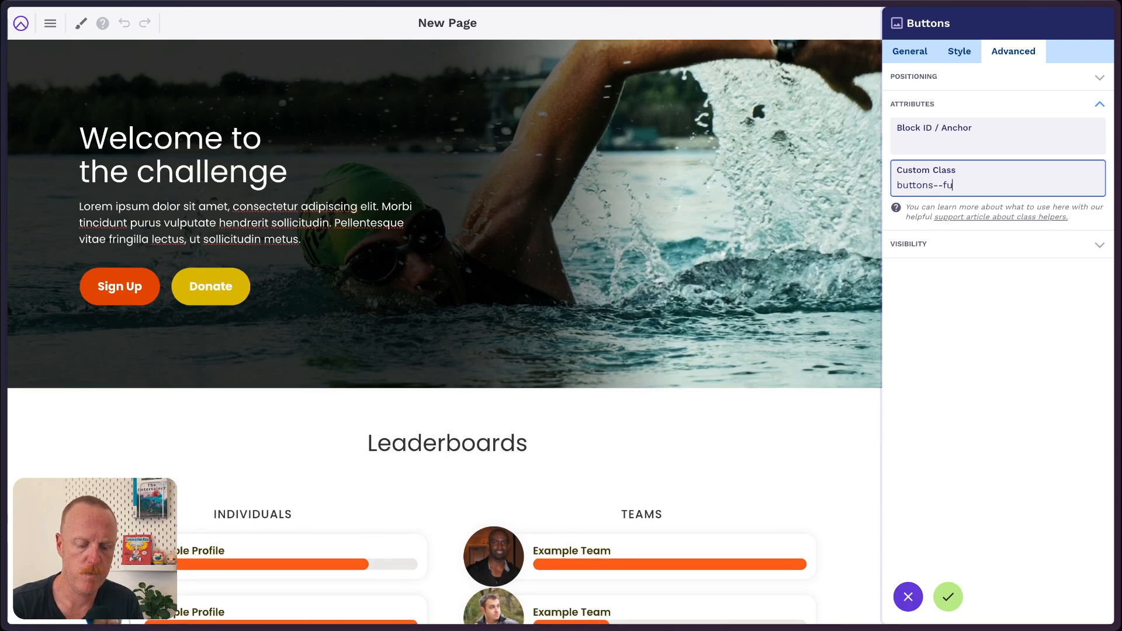
text(ll)
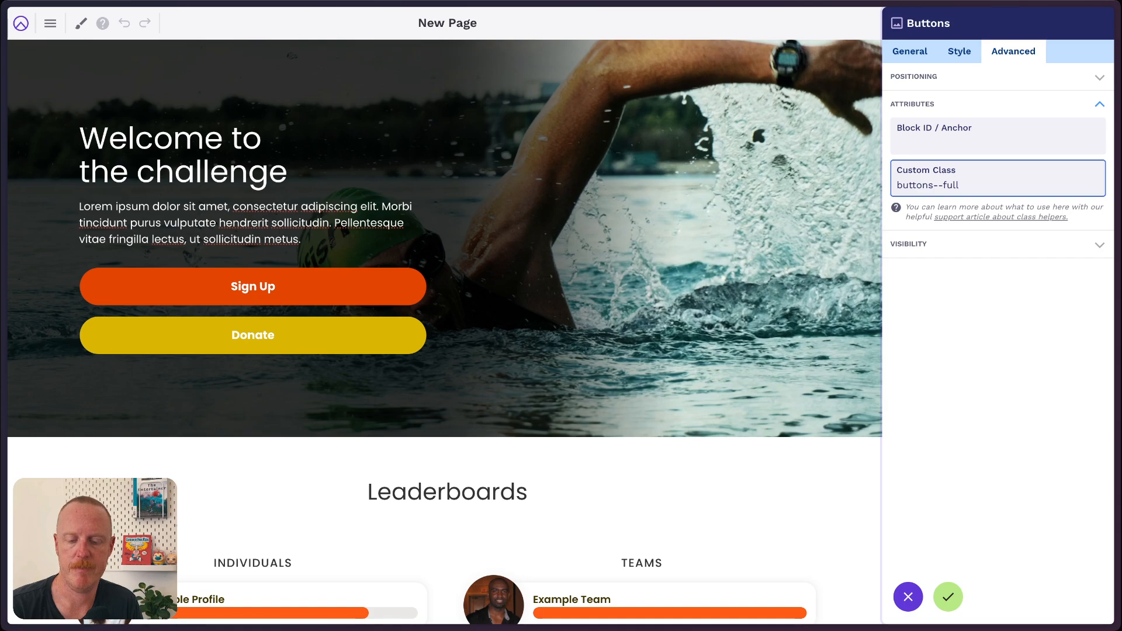
key(BackSpace)
key(BackSpace)
text(half)
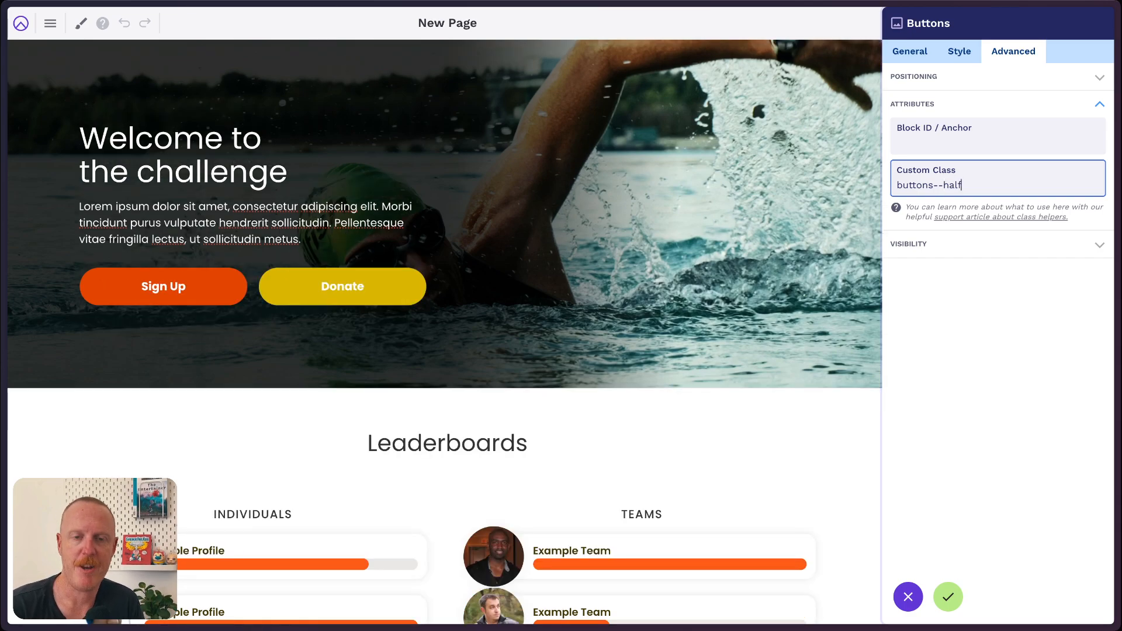
Try the custom class "buttons--small" on the buttons block, alone and combined with "buttons--full".
key(BackSpace)
key(BackSpace)
key(BackSpace)
key(BackSpace)
text(small)
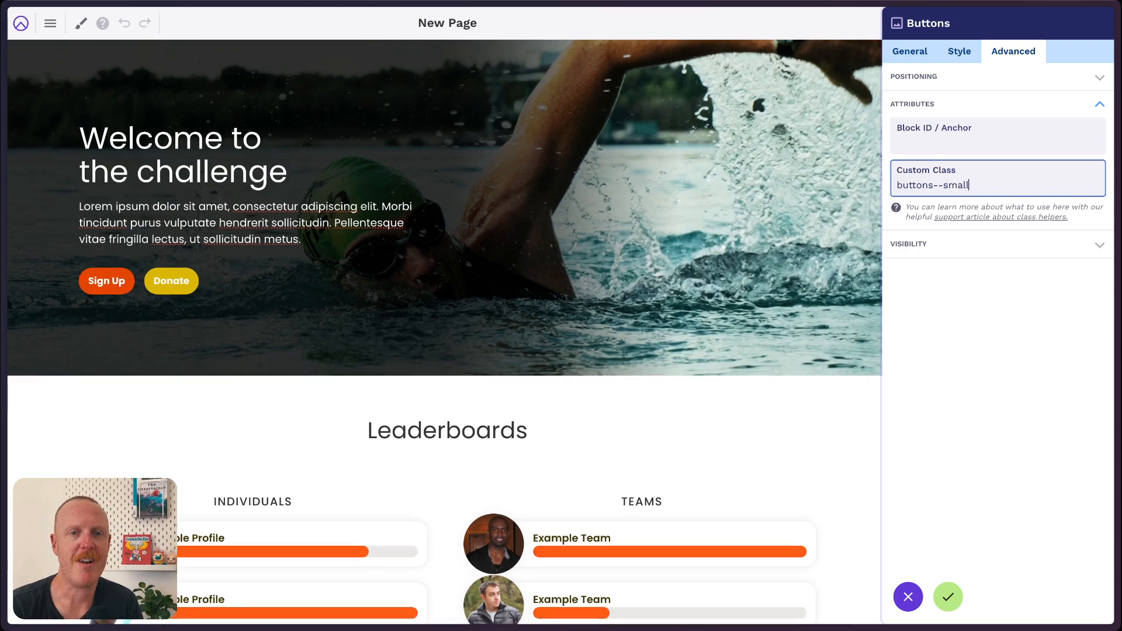
text( butto)
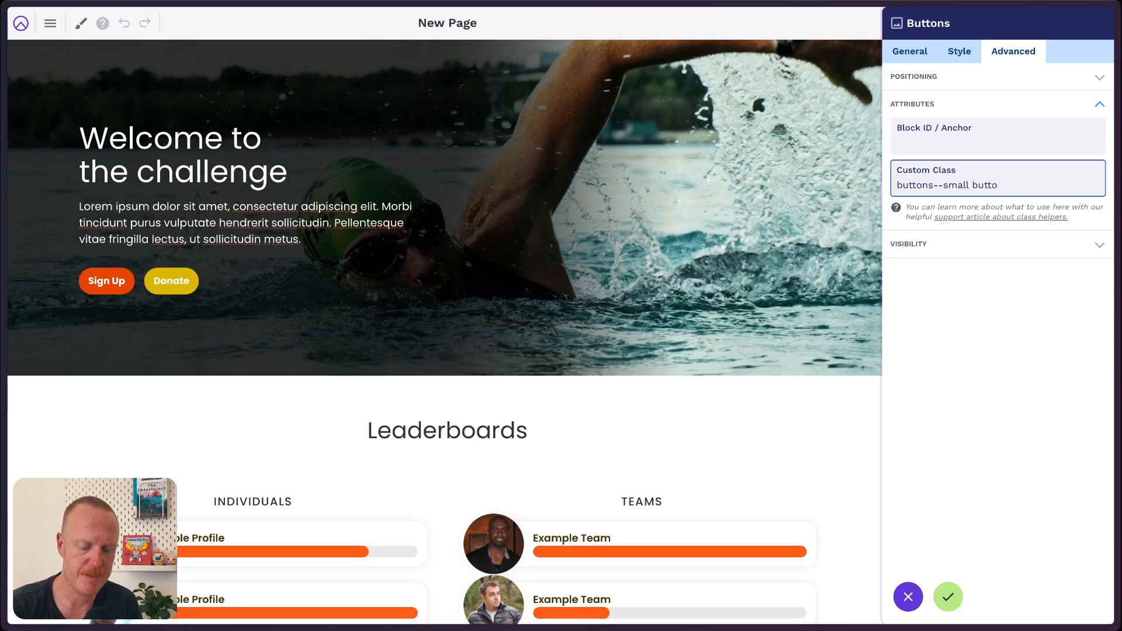
text(ns--full)
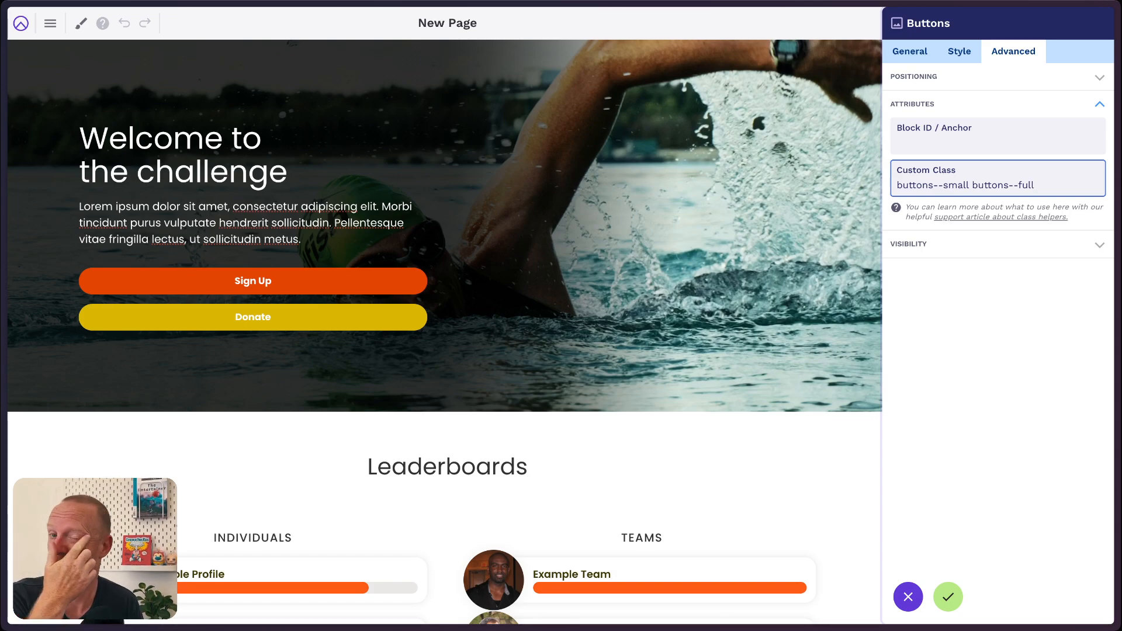
Clear the buttons block's custom class and apply its settings.
key(ctrl+a)
key(BackSpace)
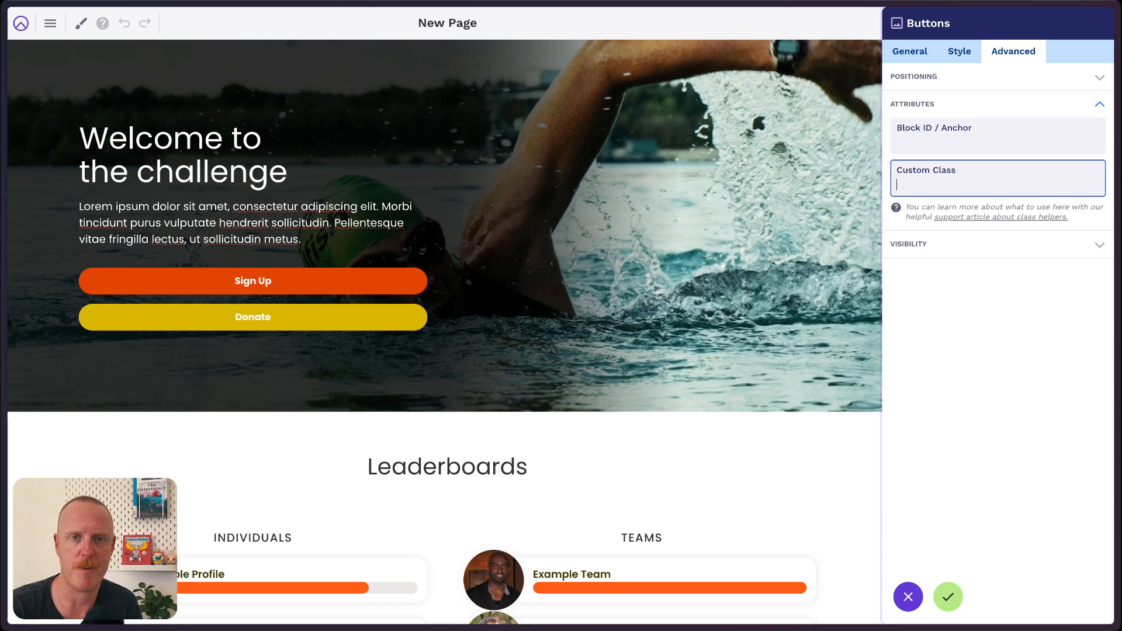
click(948, 596)
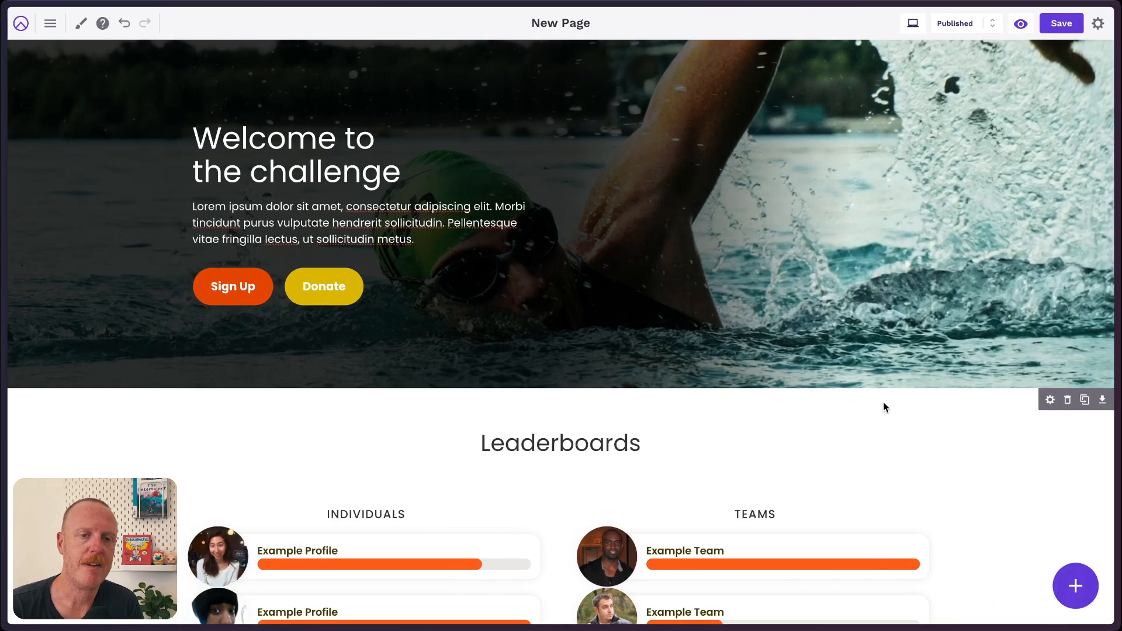
Browse the common blocks available to add to the page and close the block picker.
click(1077, 588)
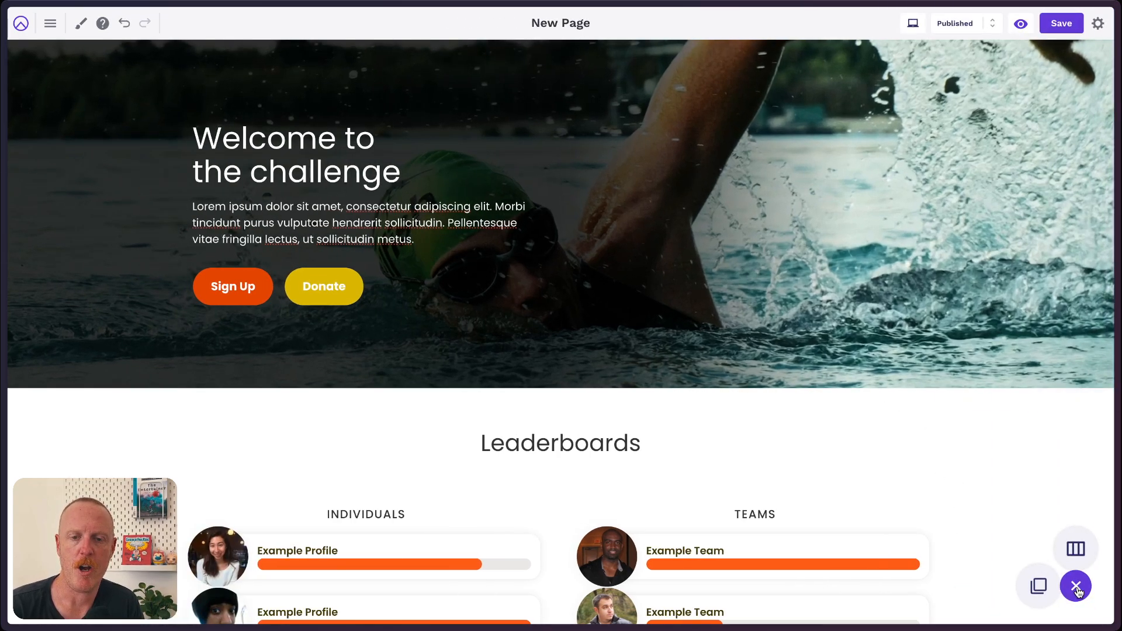
click(1032, 578)
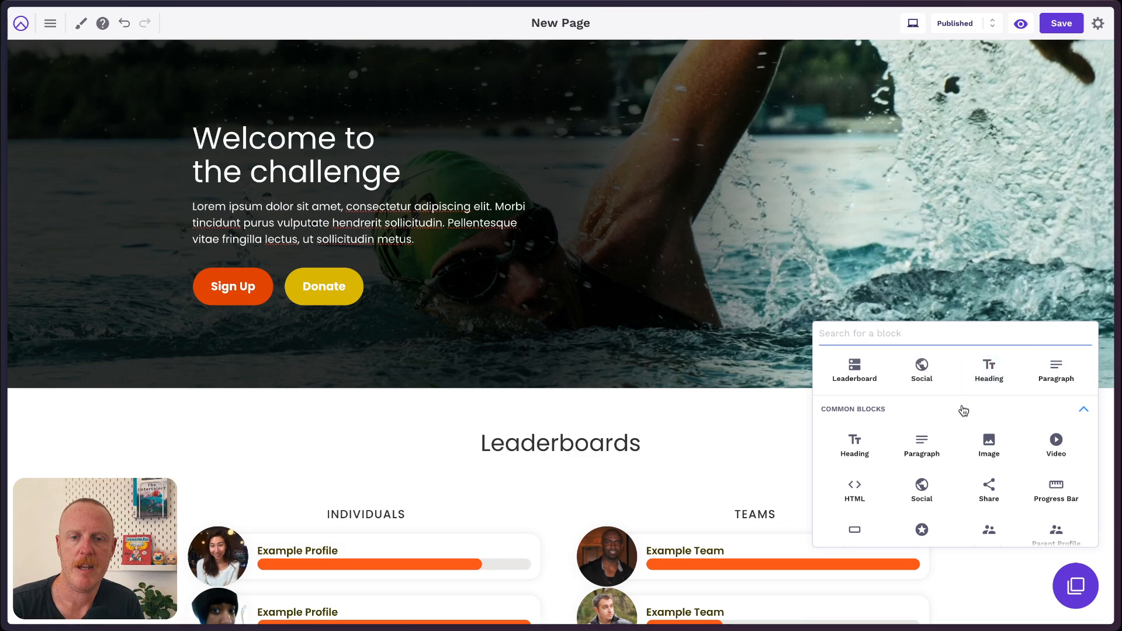
scroll(963, 409, down, 2)
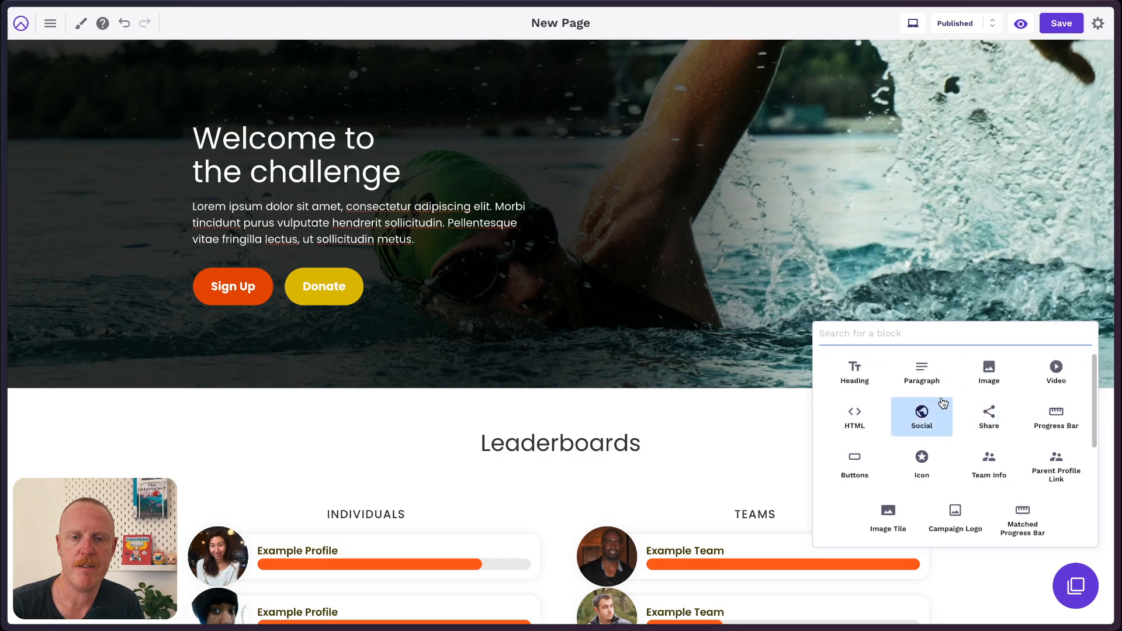
scroll(985, 375, up, 1)
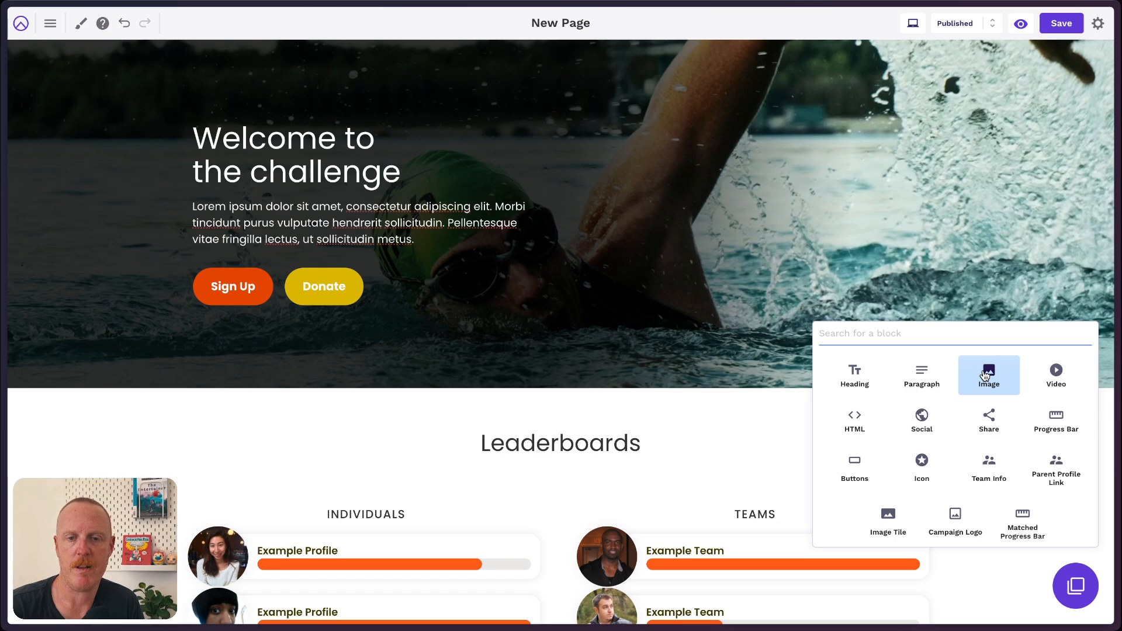
click(591, 398)
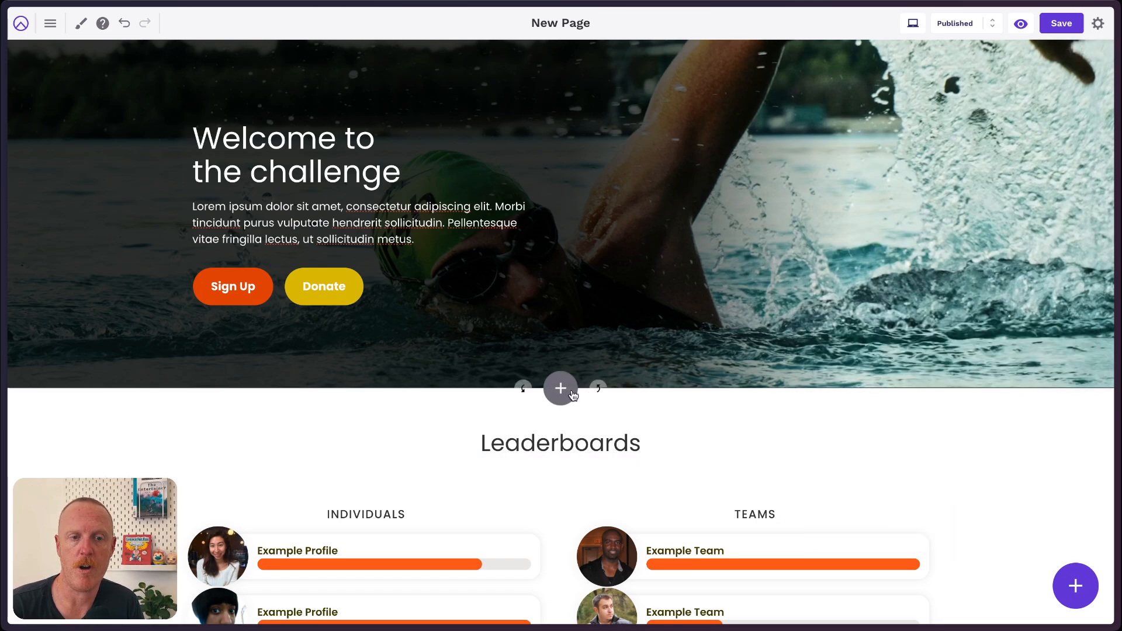
Insert a section with two equal columns below the banner and clone the banner heading into its first column.
click(573, 395)
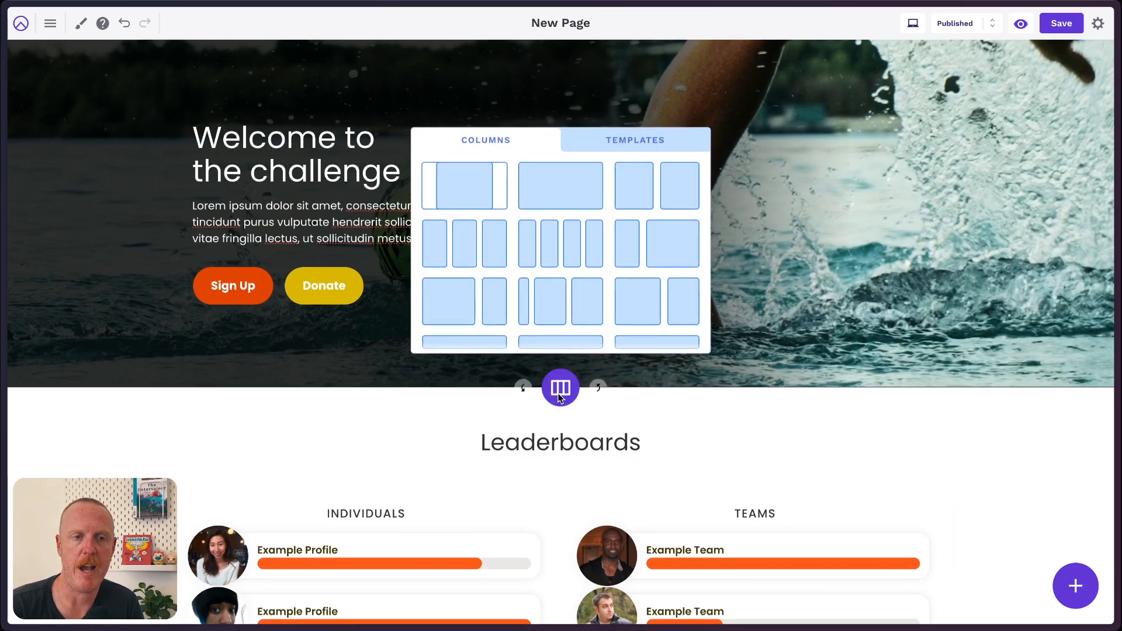
click(637, 193)
click(243, 140)
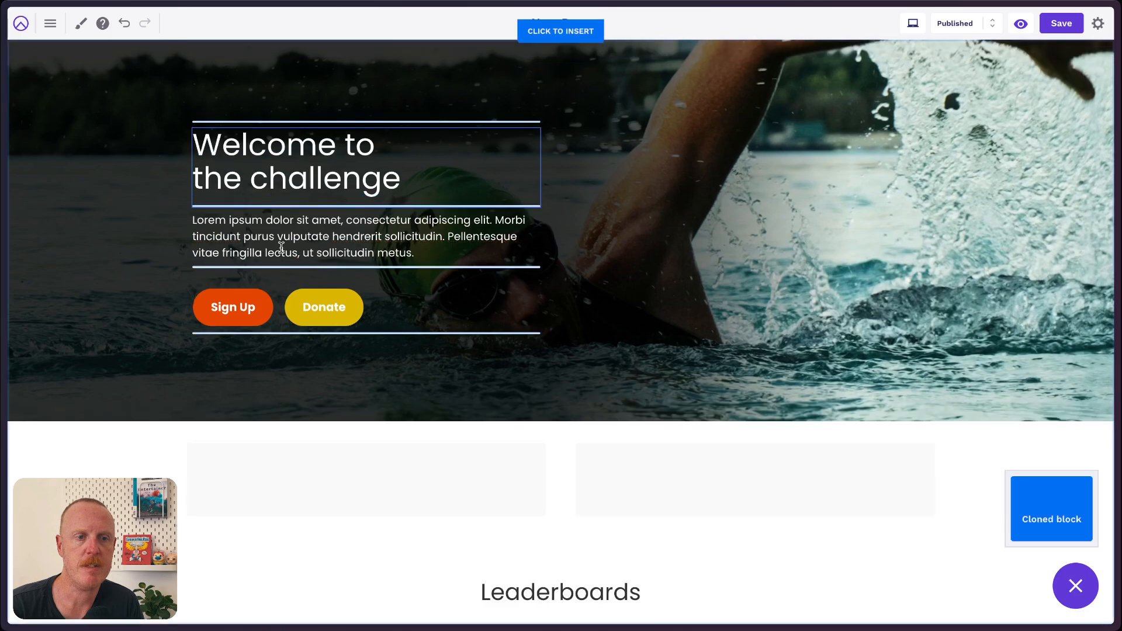
click(341, 419)
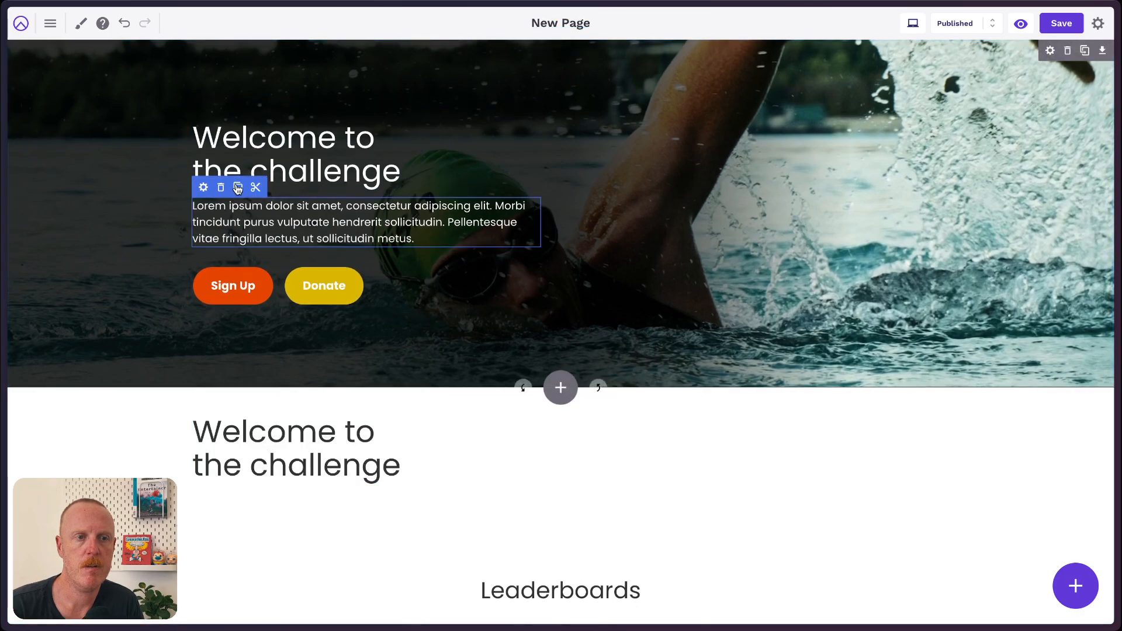
Clone the banner paragraph below the cloned heading in the first column and add a second copy beneath it.
click(238, 187)
click(296, 498)
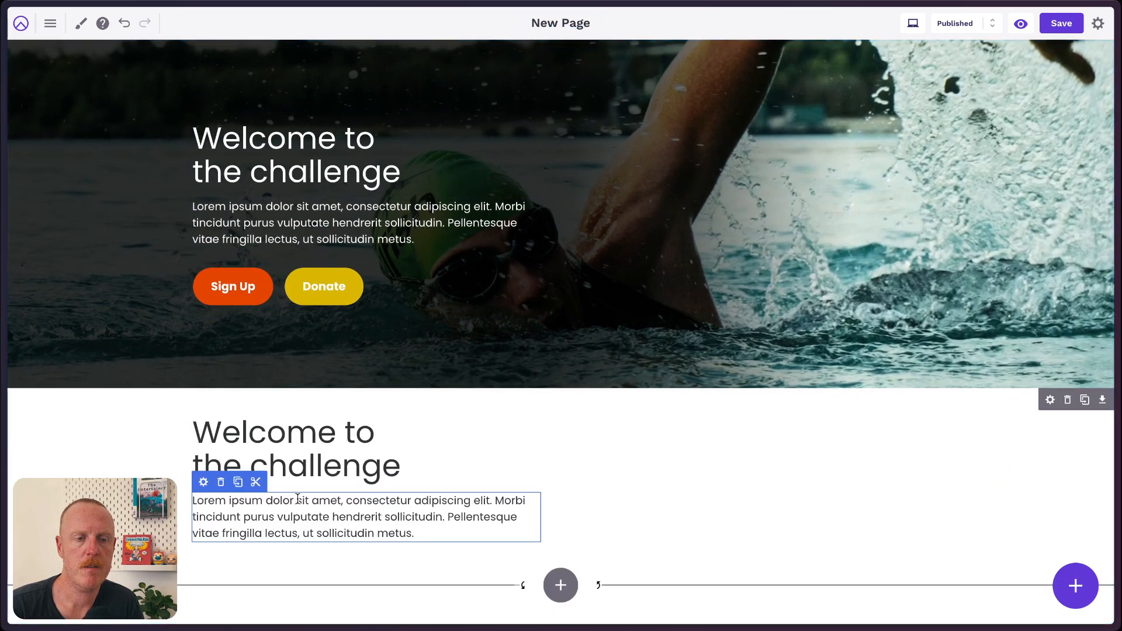
click(237, 482)
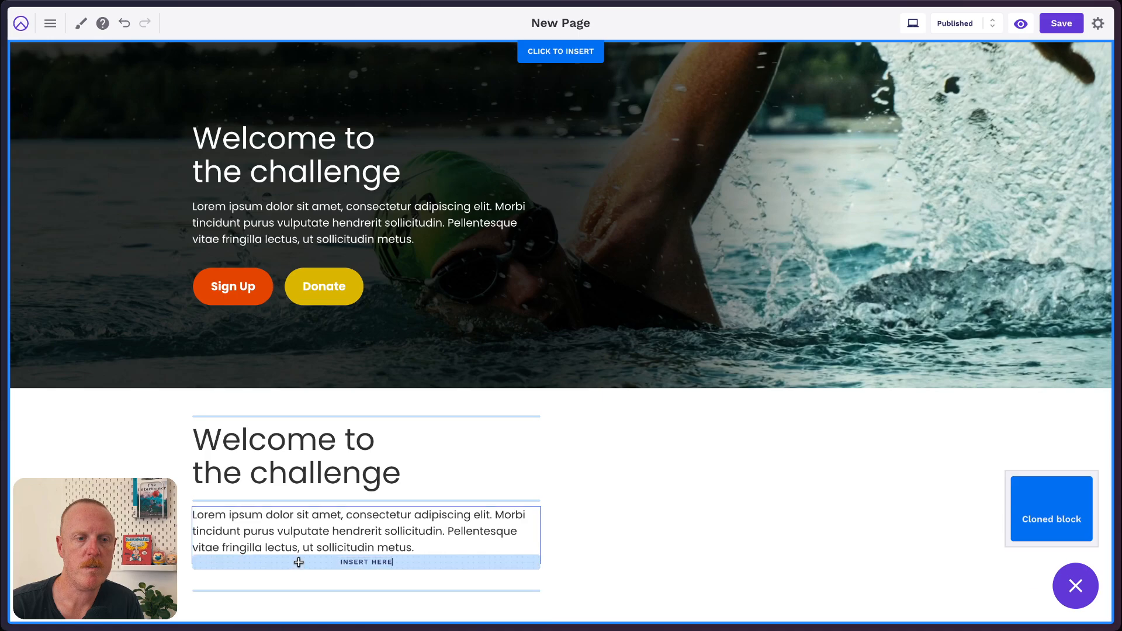
click(298, 562)
key(Return)
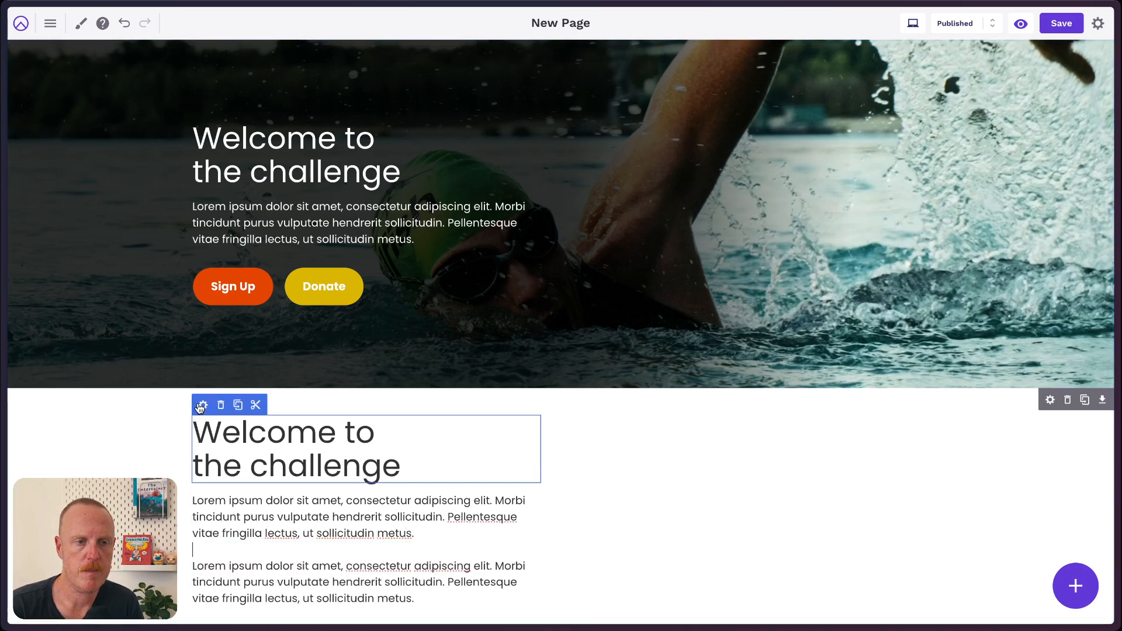
Set the cloned heading in the first column to size 3 and apply its settings.
click(202, 405)
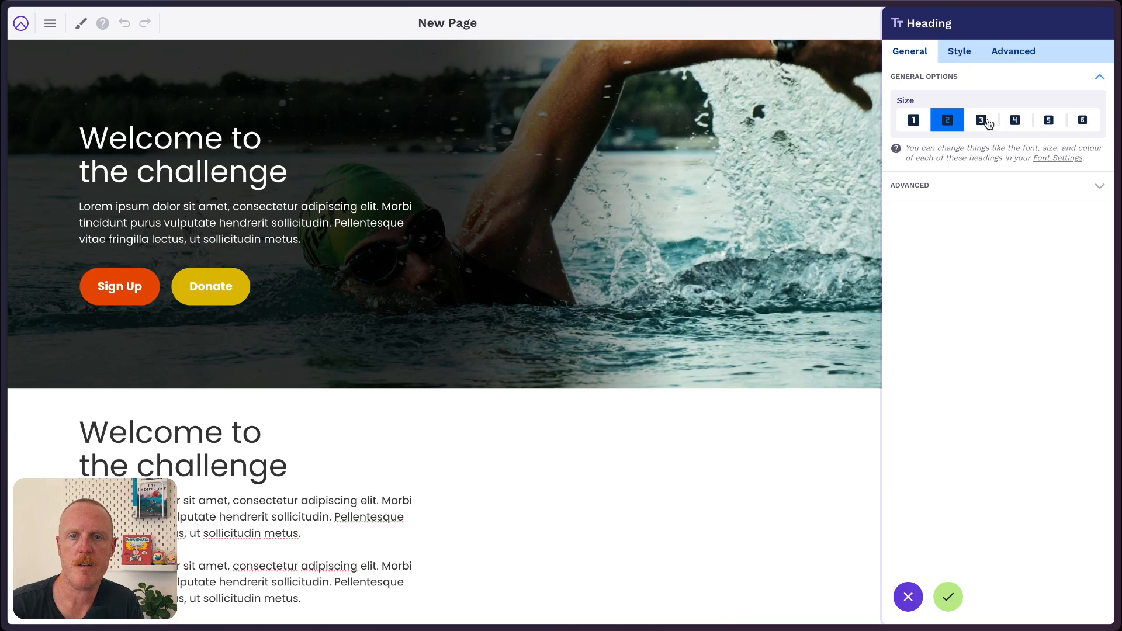
click(986, 121)
click(948, 596)
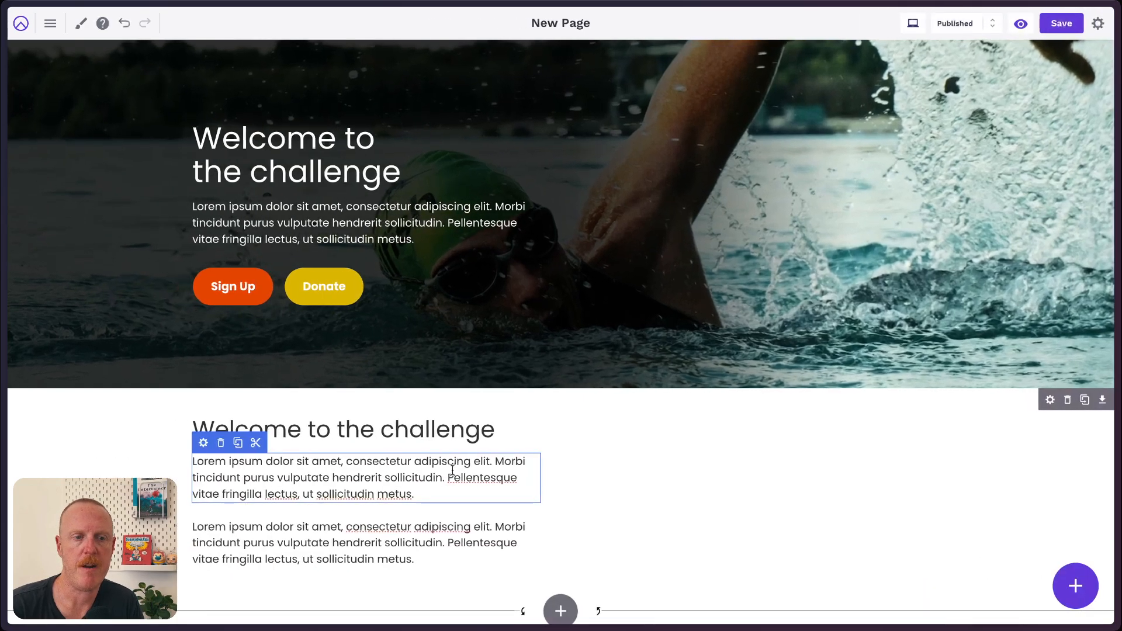
Give the first paragraph below the cloned heading the custom class "larger" and apply its settings.
click(203, 442)
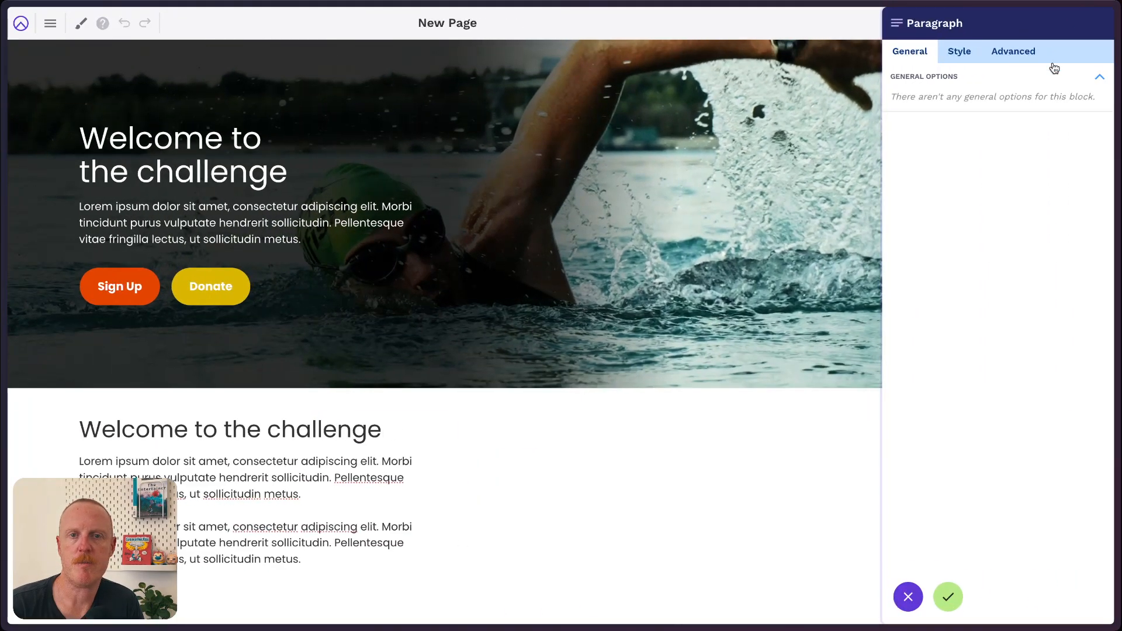
click(1013, 51)
click(984, 233)
click(984, 186)
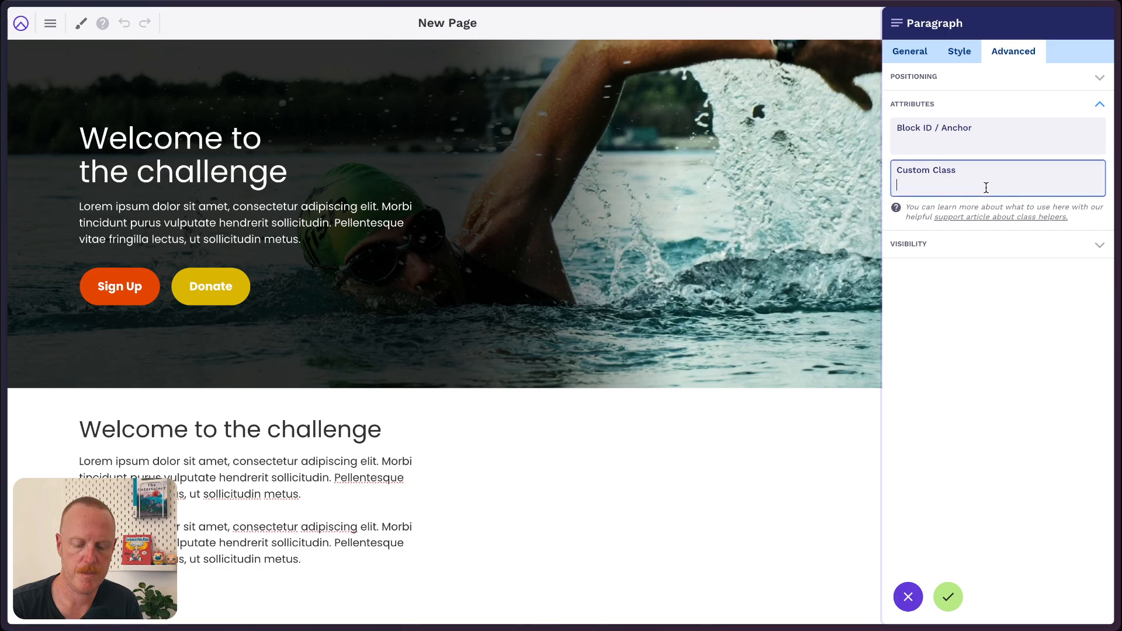
text(larger)
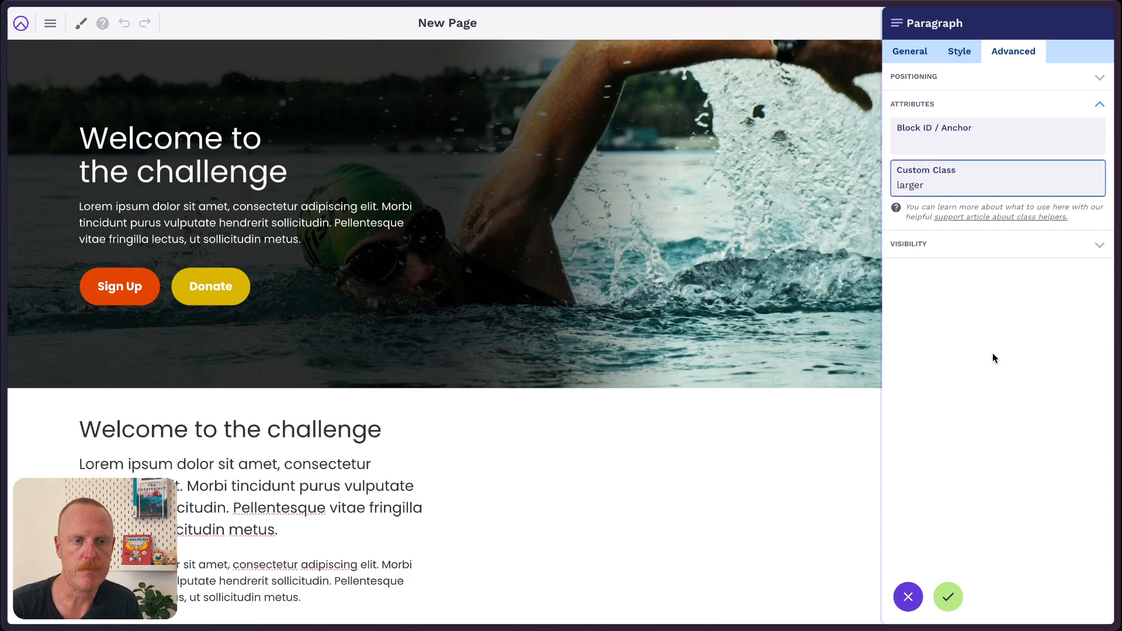
click(948, 596)
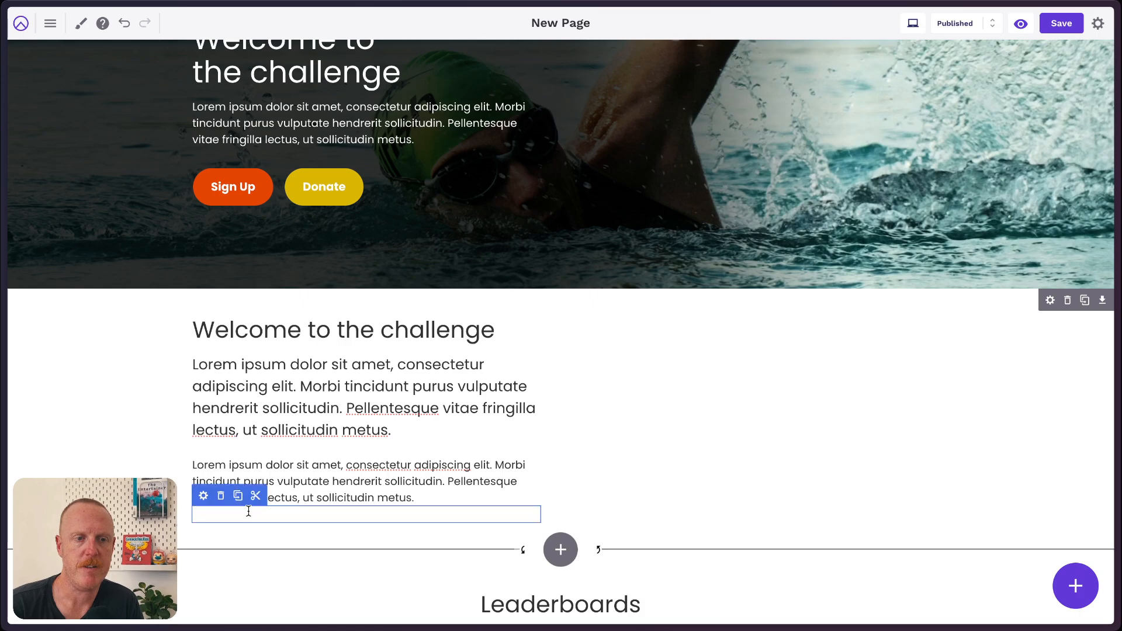
Delete the empty block below the second paragraph and set the two-column row's desktop vertical spacing to 60 px.
click(221, 497)
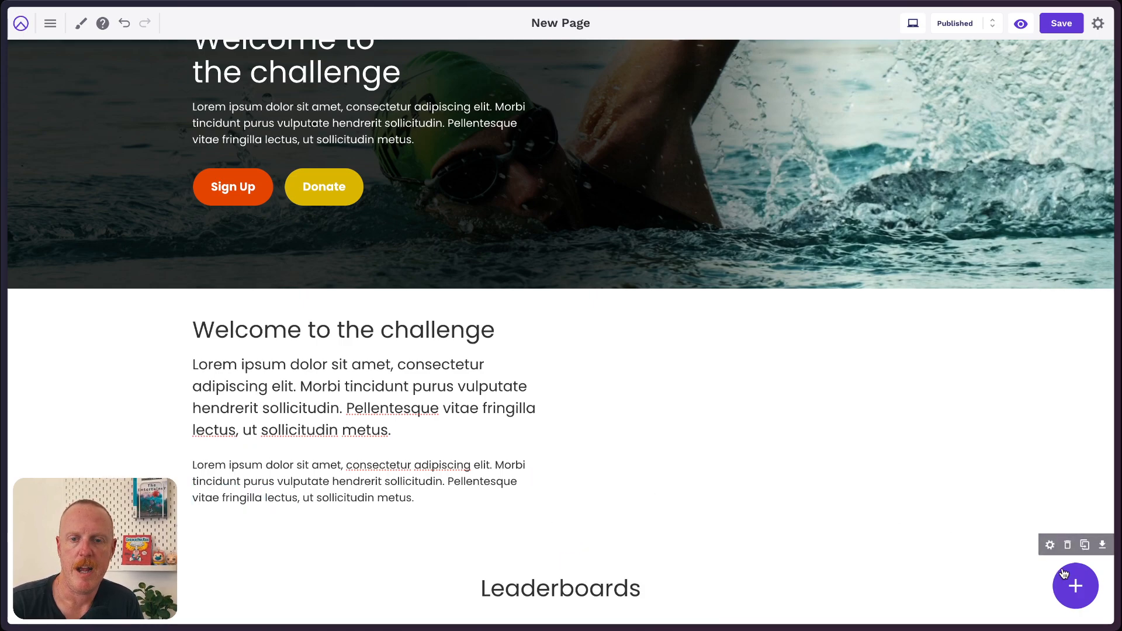
click(1050, 300)
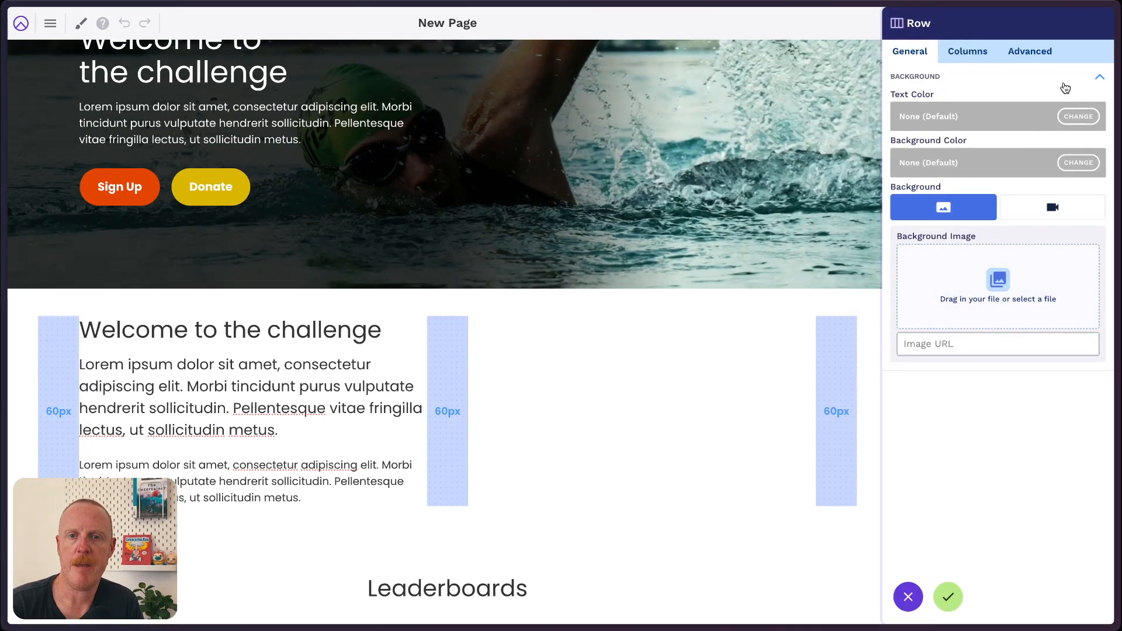
click(1043, 51)
click(1080, 135)
text(60)
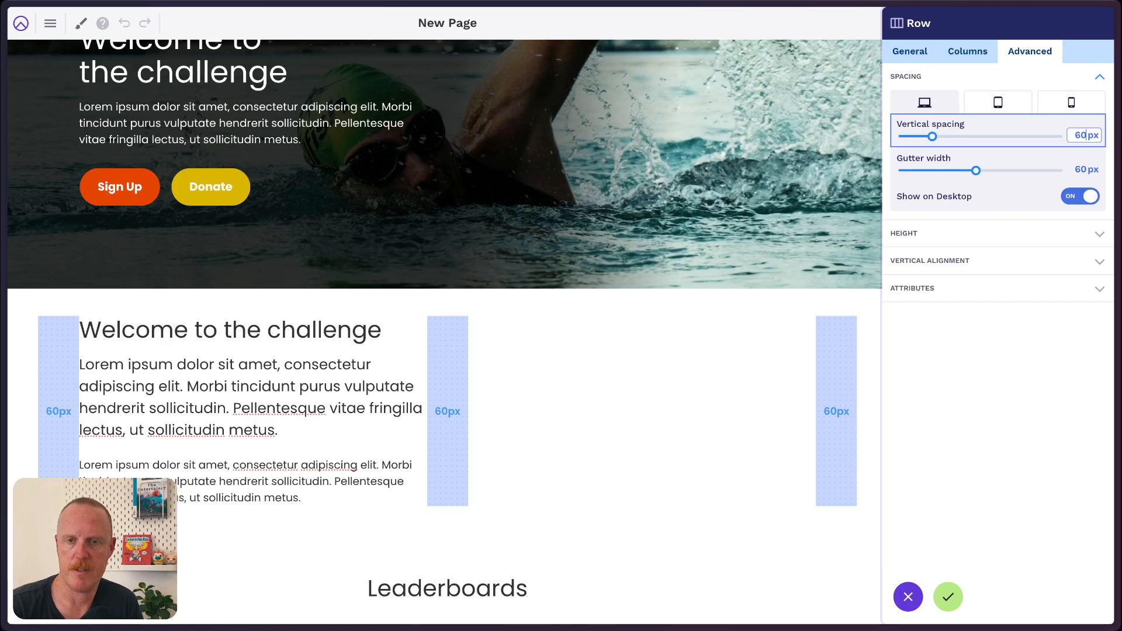
click(947, 598)
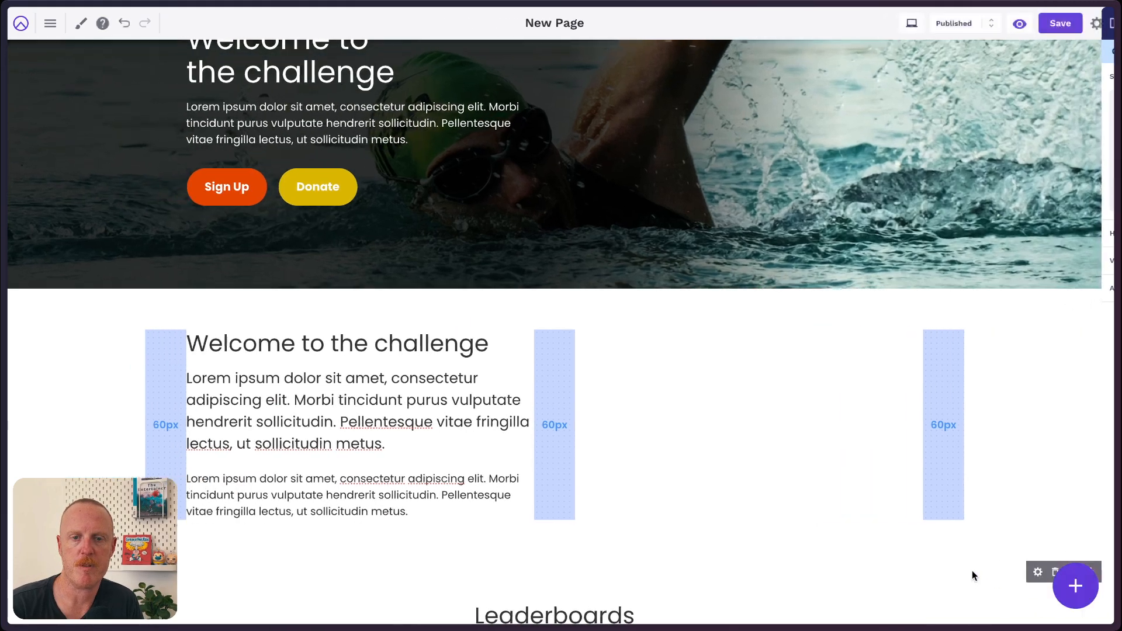
Insert an Image block in the row's second column and fill it with the fireworks picture from the media library.
mouse_move(1072, 586)
click(1032, 586)
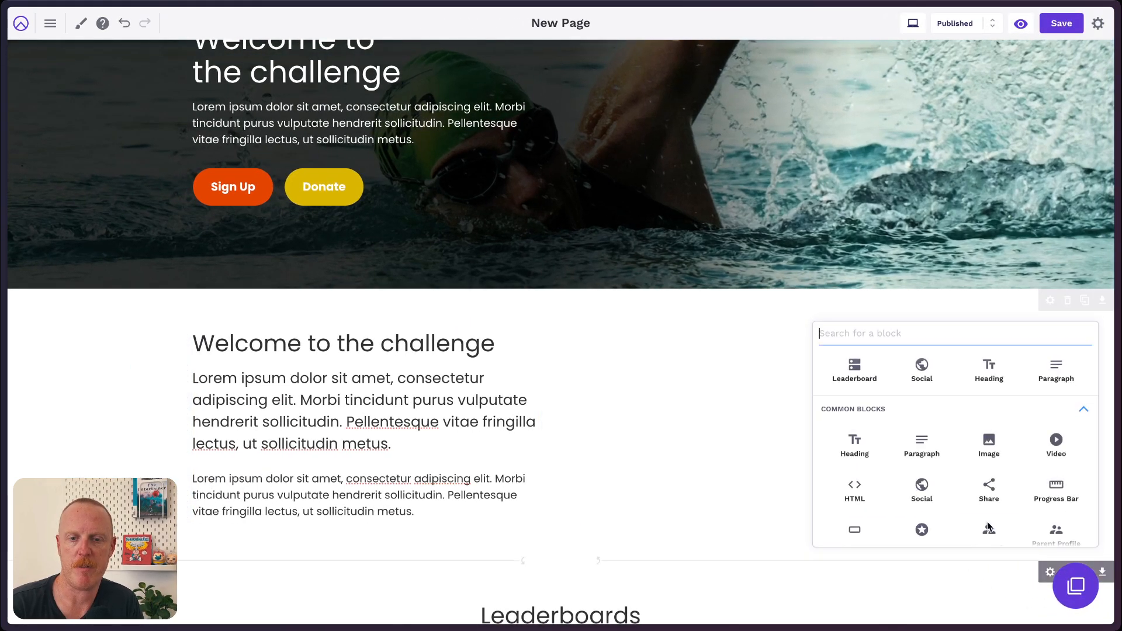
click(986, 444)
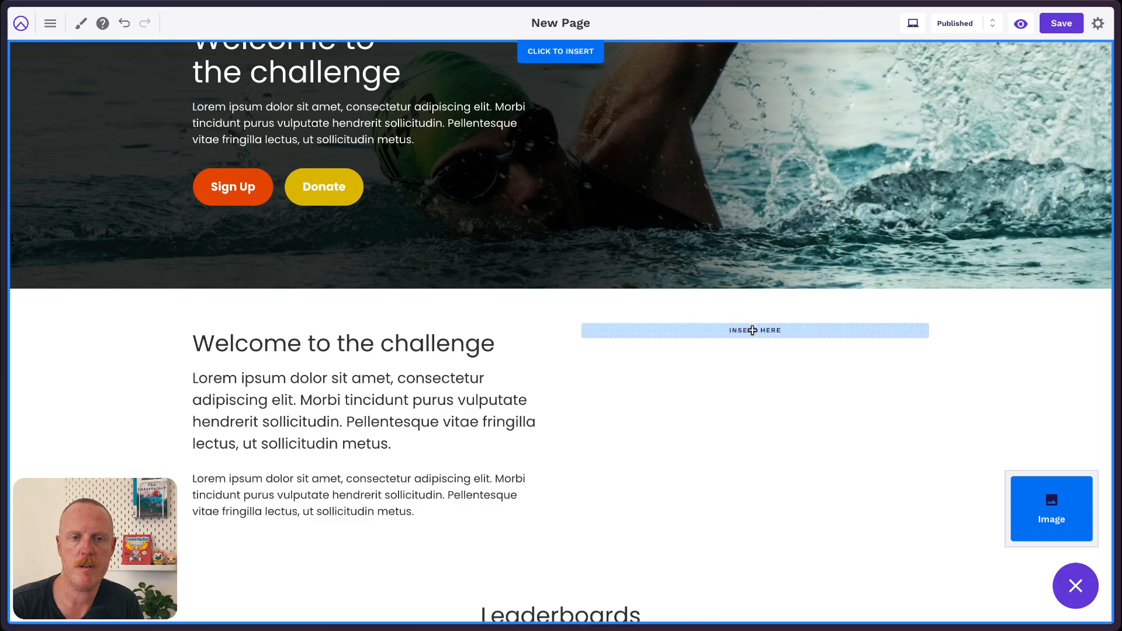
click(752, 329)
click(608, 349)
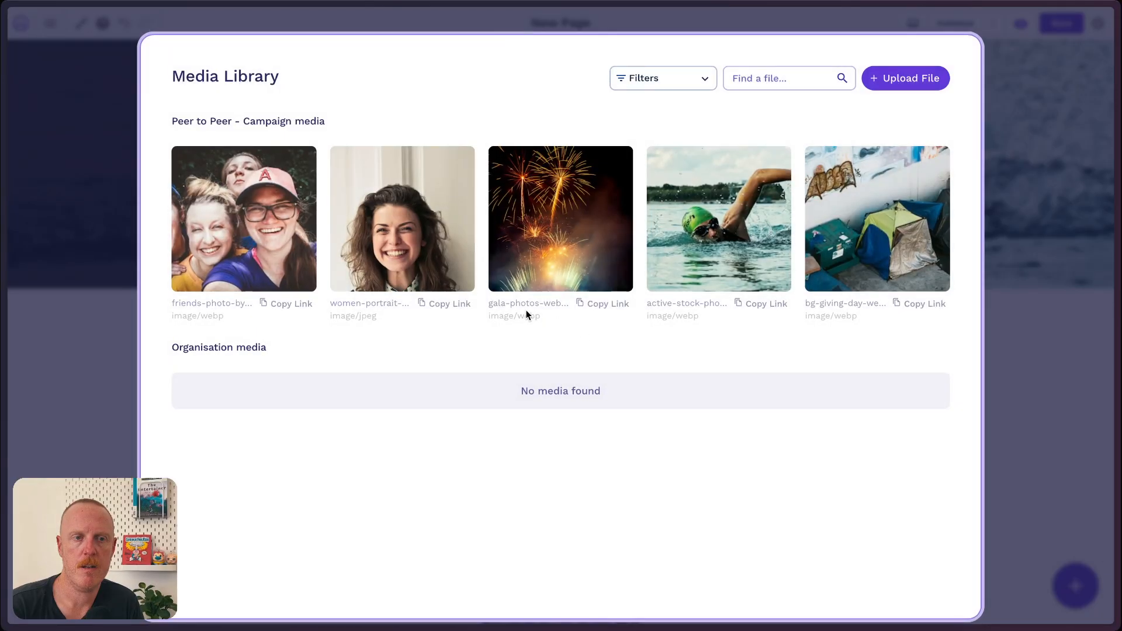
click(561, 250)
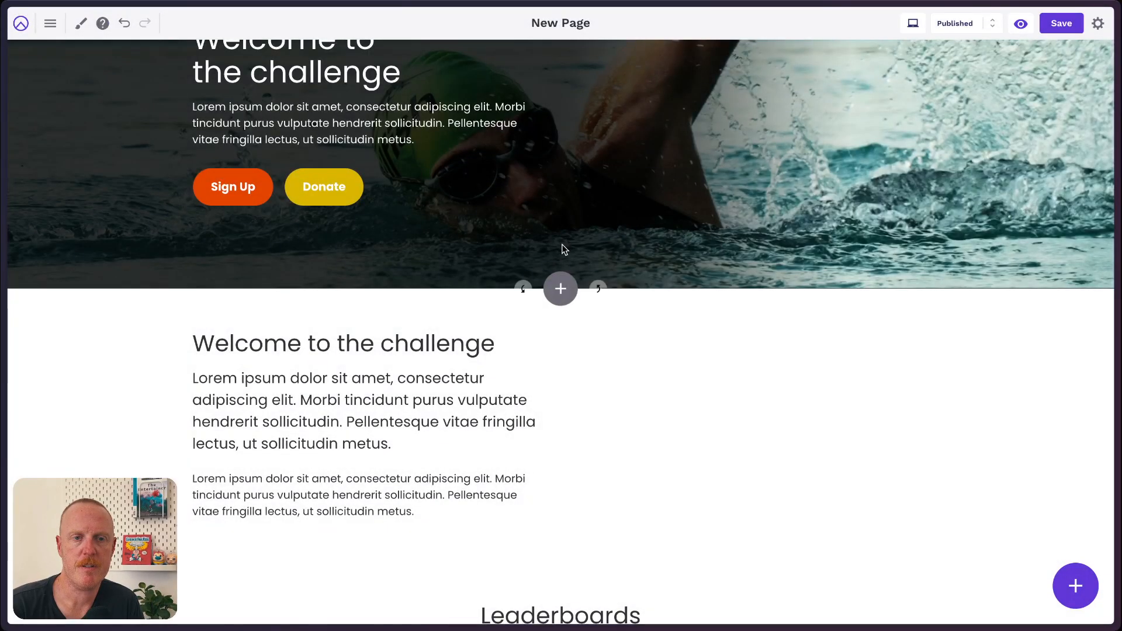
scroll(935, 345, down, 1)
scroll(1011, 374, down, 5)
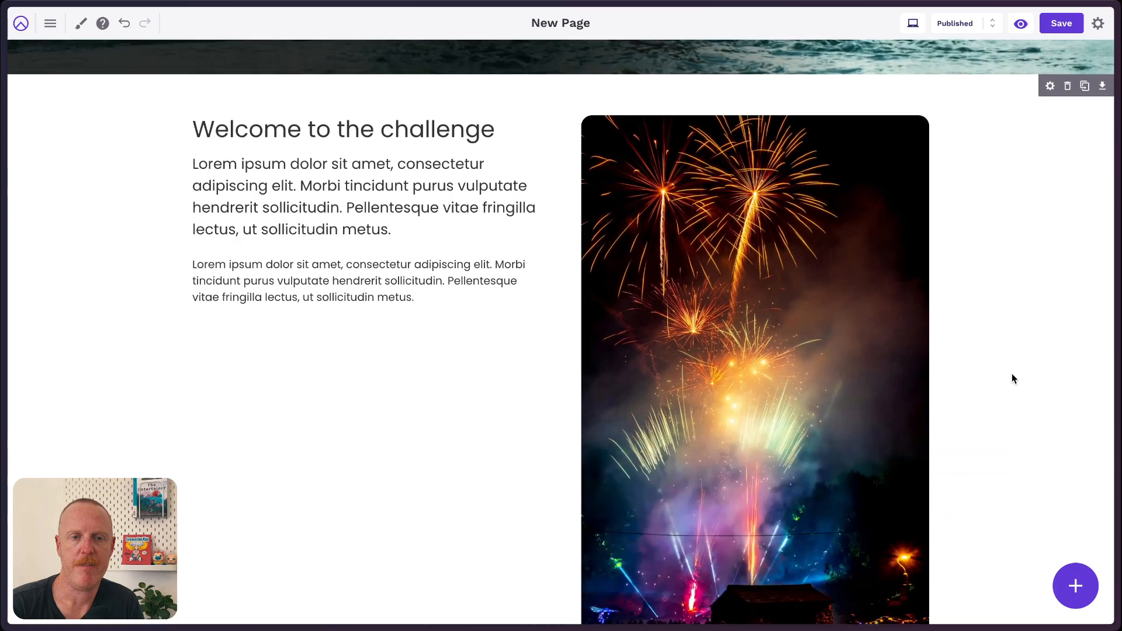
Replace the image block's fireworks picture with the swimmer photo from the media library.
scroll(1005, 350, up, 4)
scroll(1006, 351, up, 1)
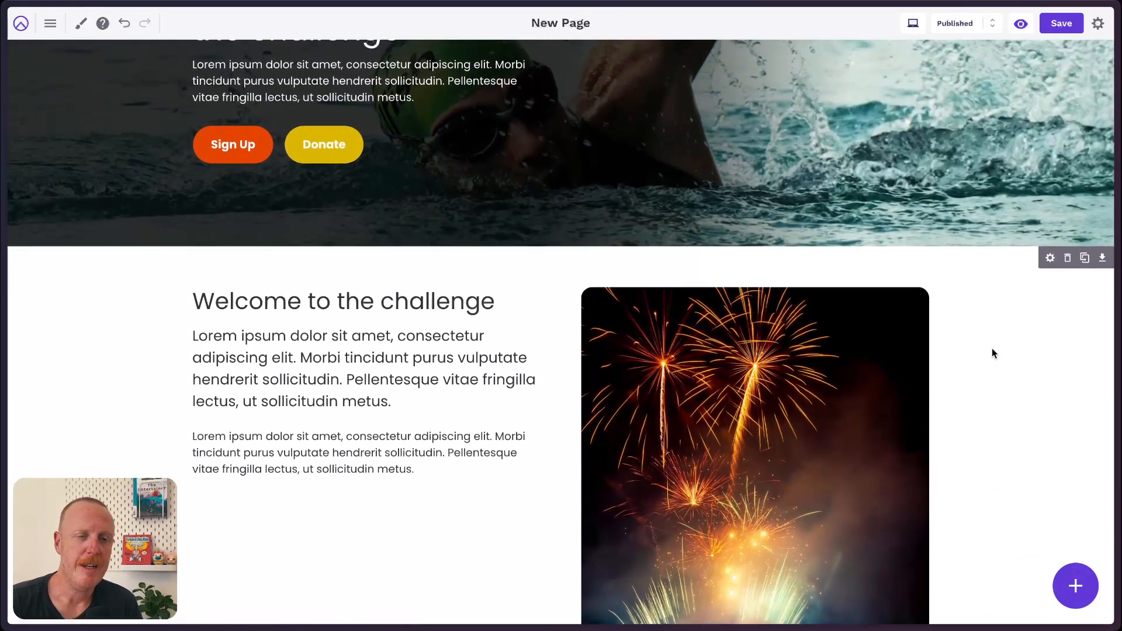
scroll(990, 348, down, 4)
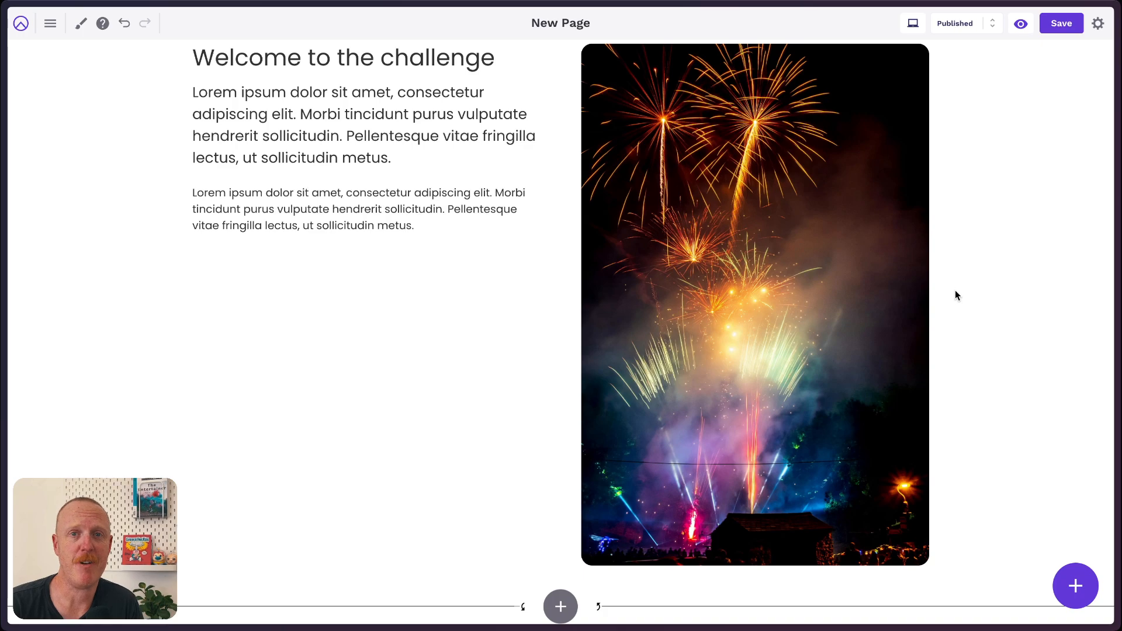
scroll(937, 278, up, 3)
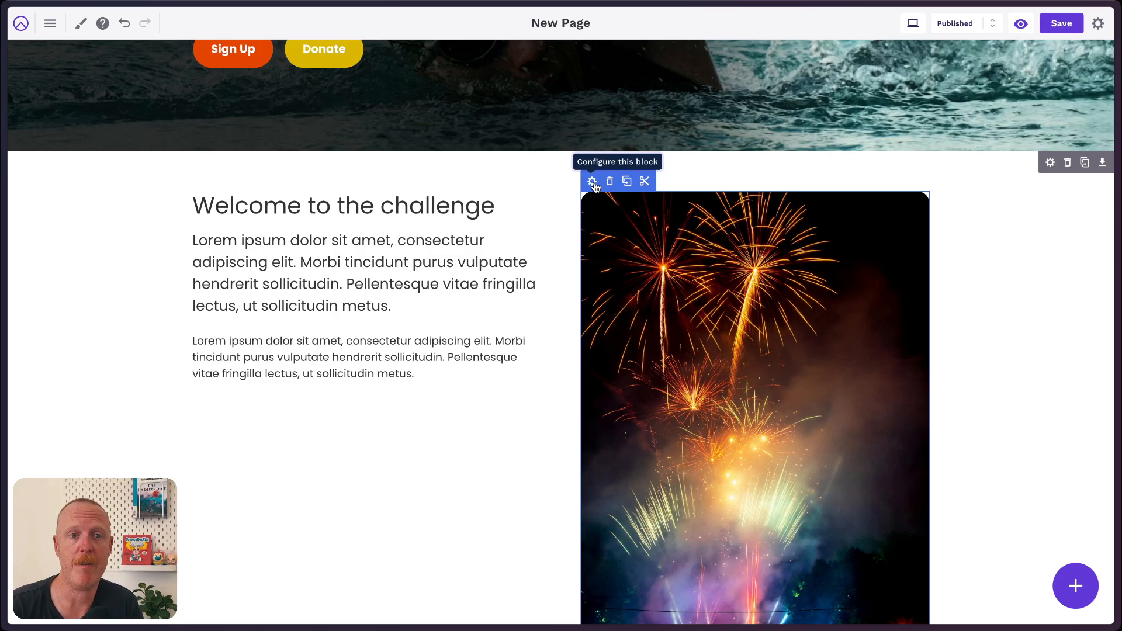
click(593, 184)
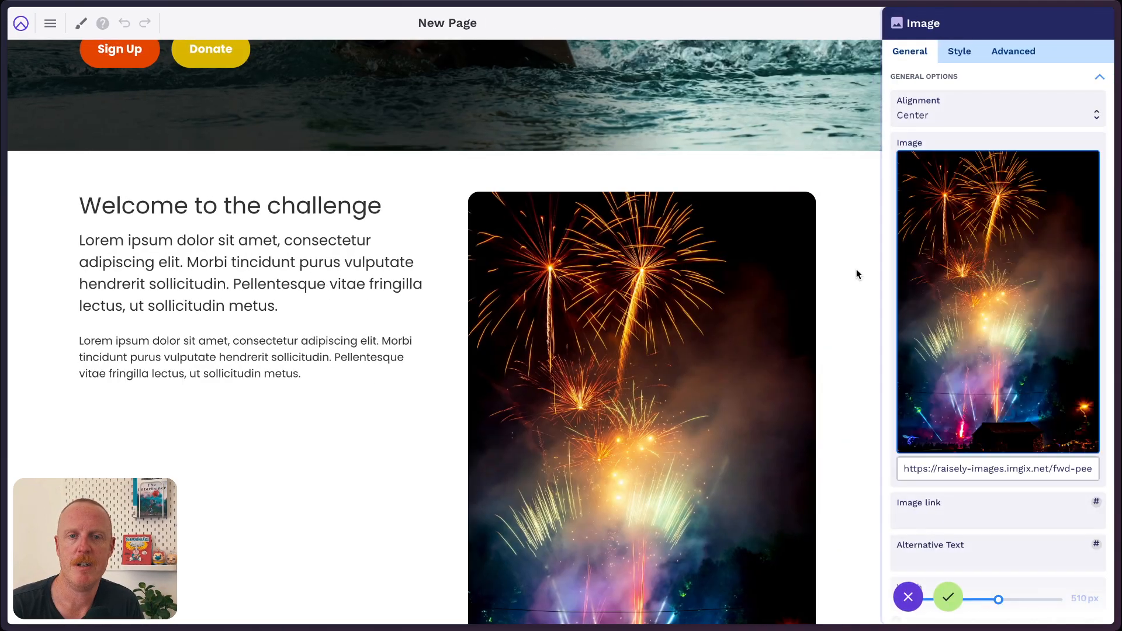
click(1003, 301)
click(964, 197)
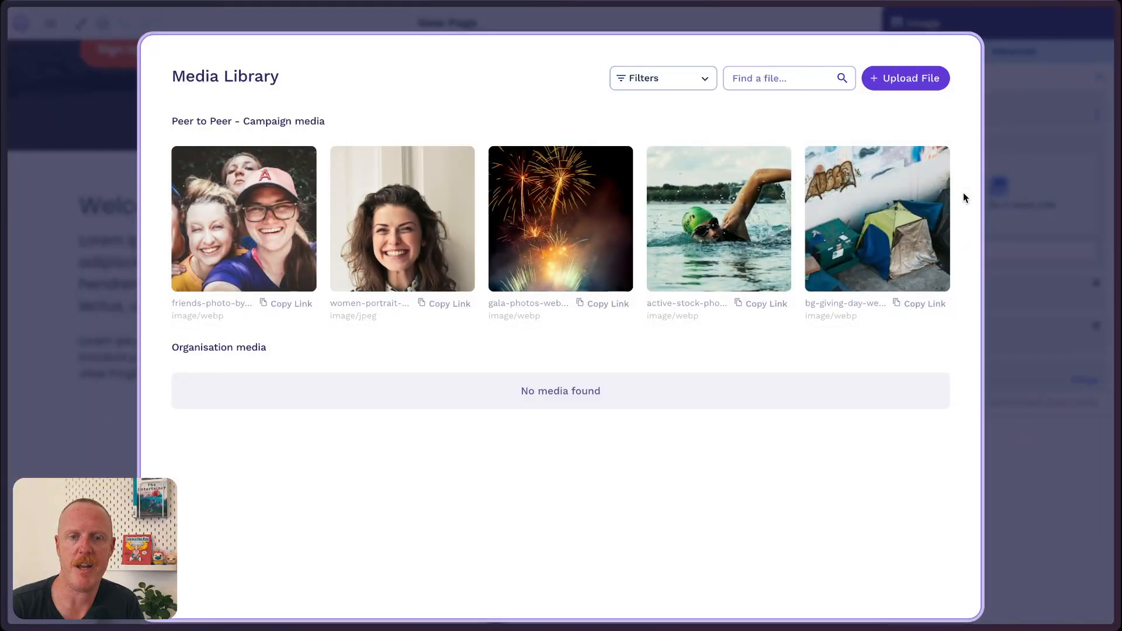
click(734, 235)
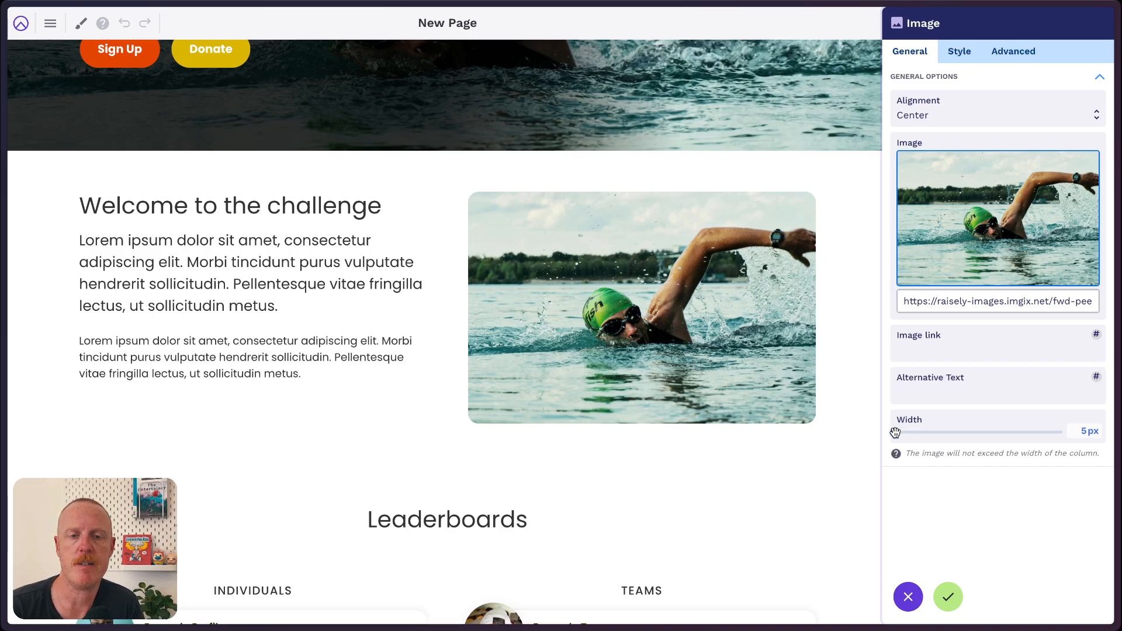
Try a smaller width of 294 px for the swimmer image, restore it to 510 px and apply the settings.
drag(894, 430, 958, 433)
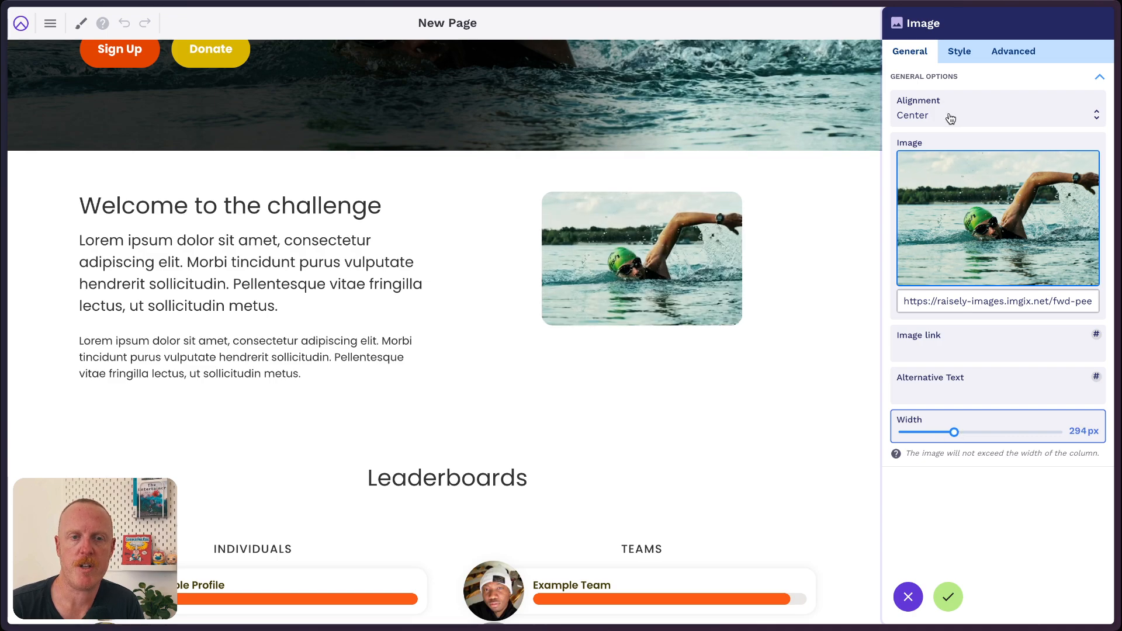
double_click(1077, 431)
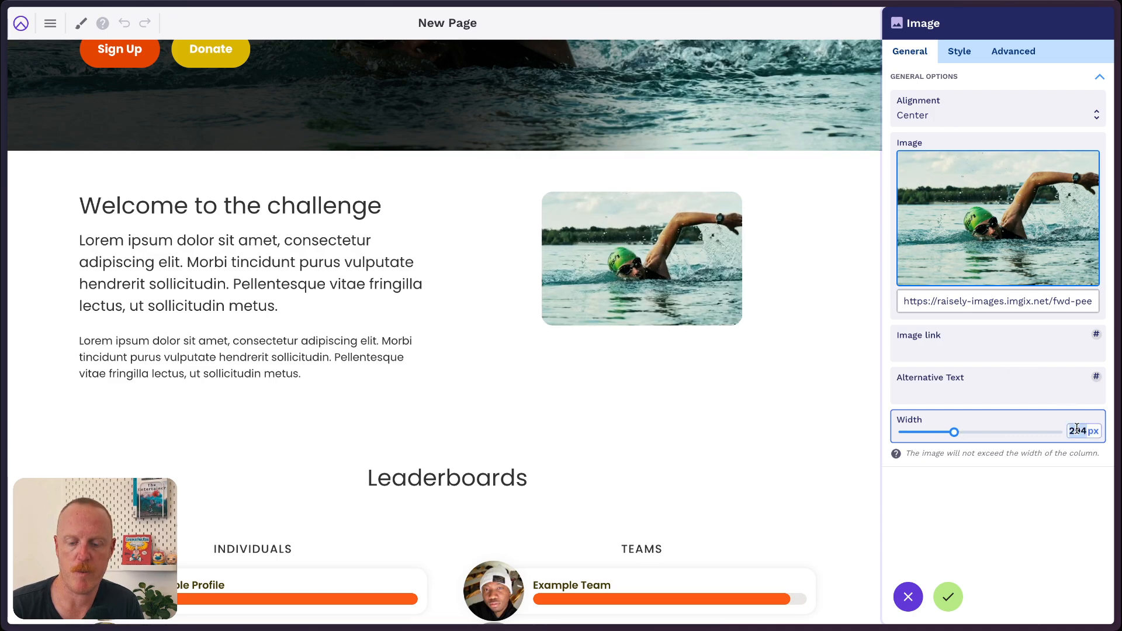
text(510)
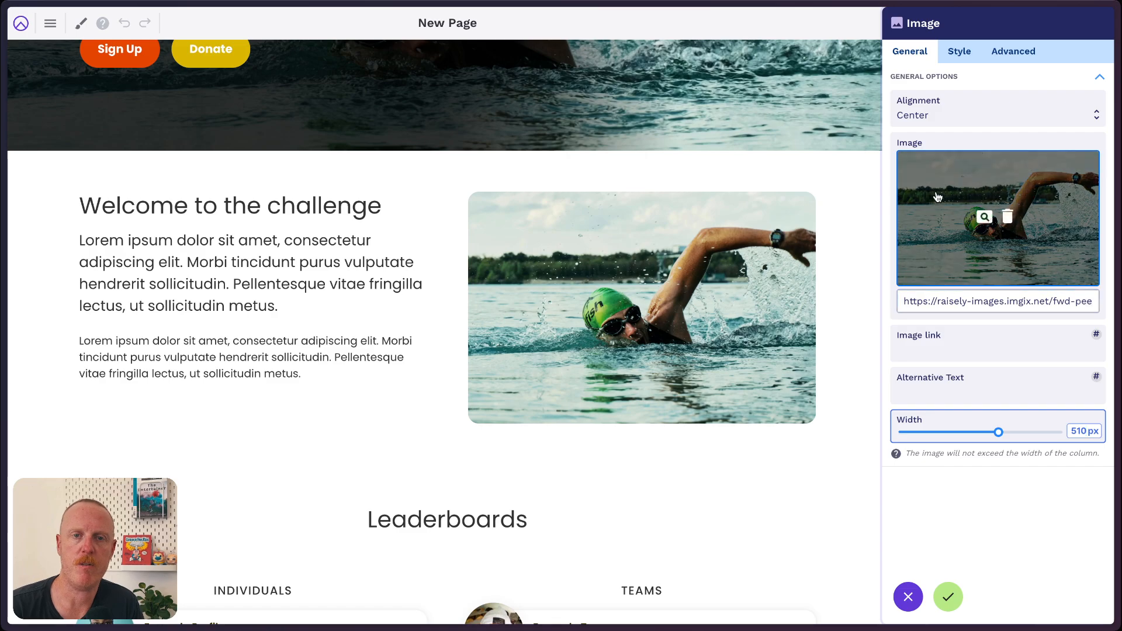
click(947, 597)
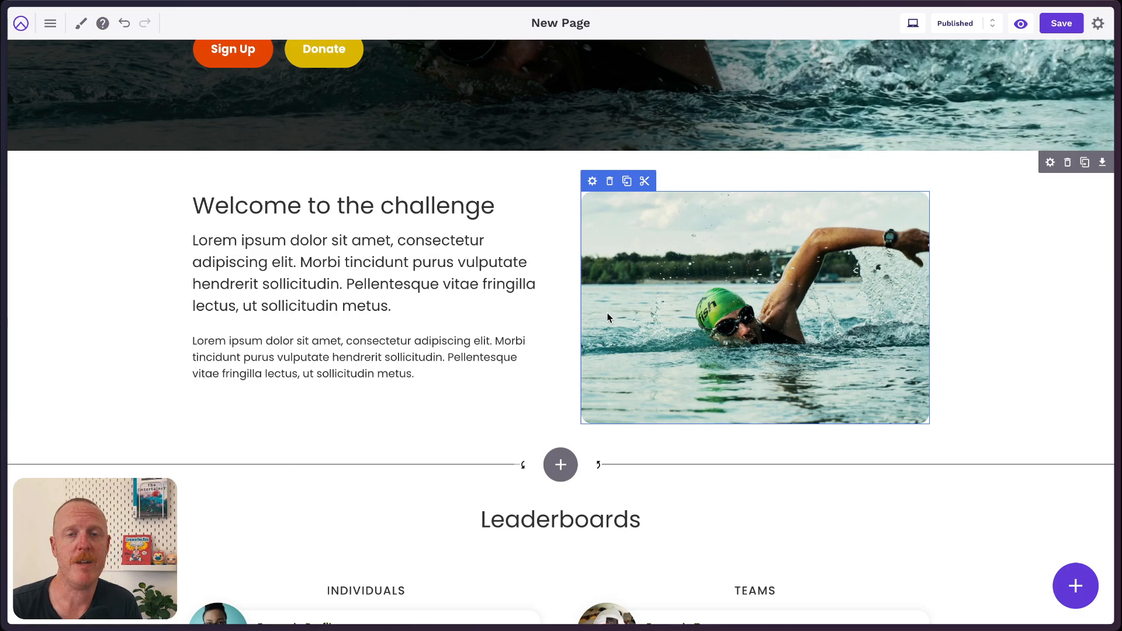
Set the mobile bottom margin of the two-column row's first column to 30 px, apply the settings and save the page.
click(1048, 165)
click(970, 51)
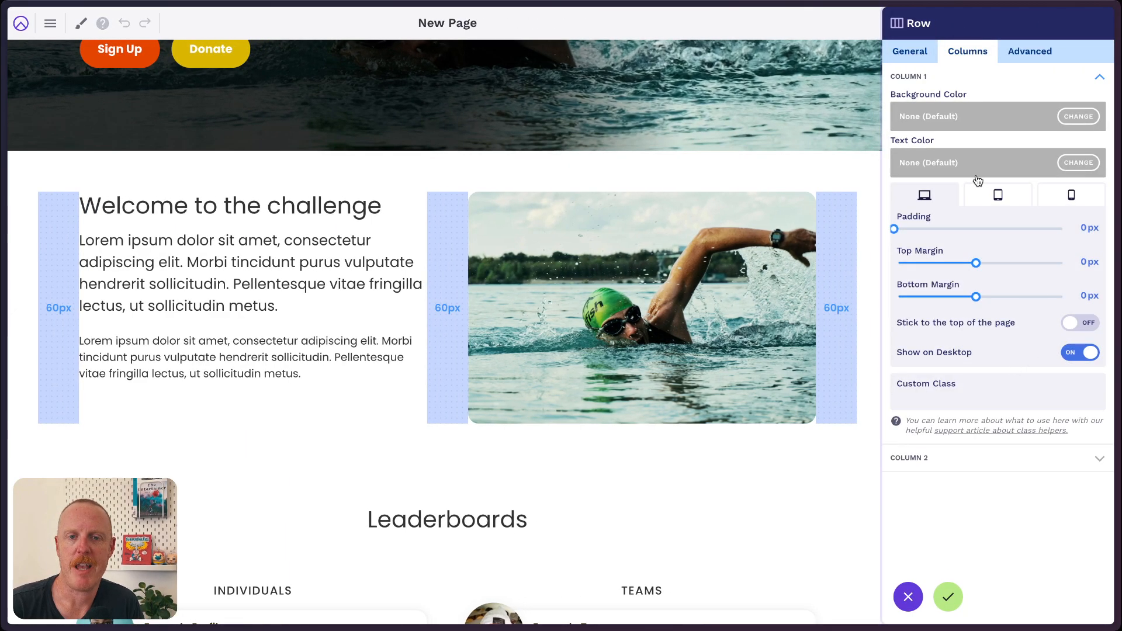
click(1074, 200)
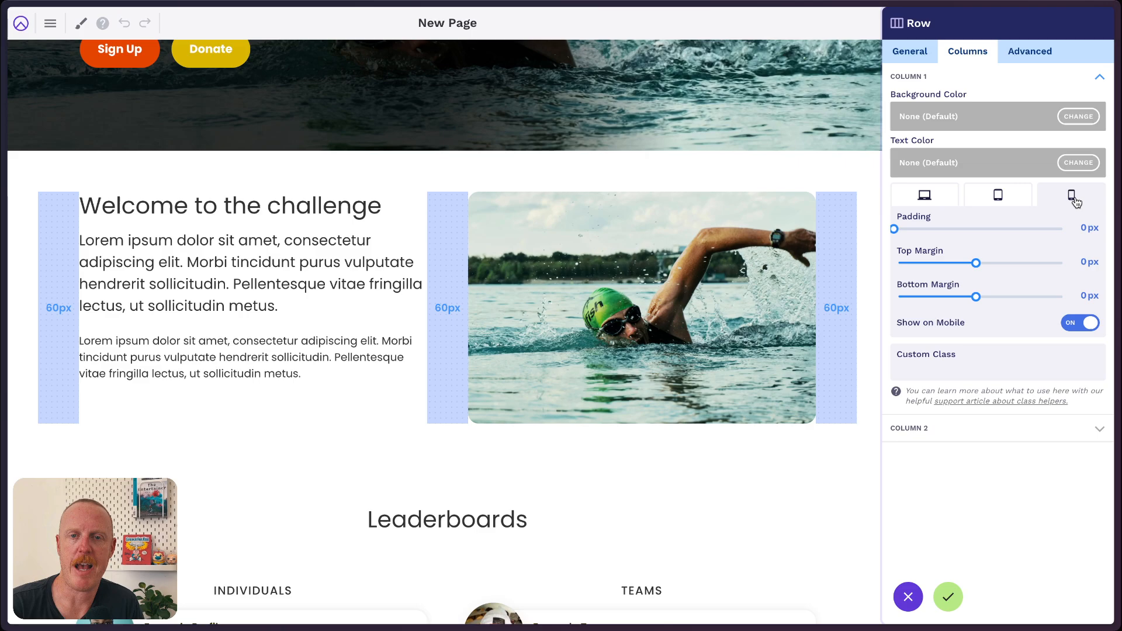
click(1077, 294)
text(3)
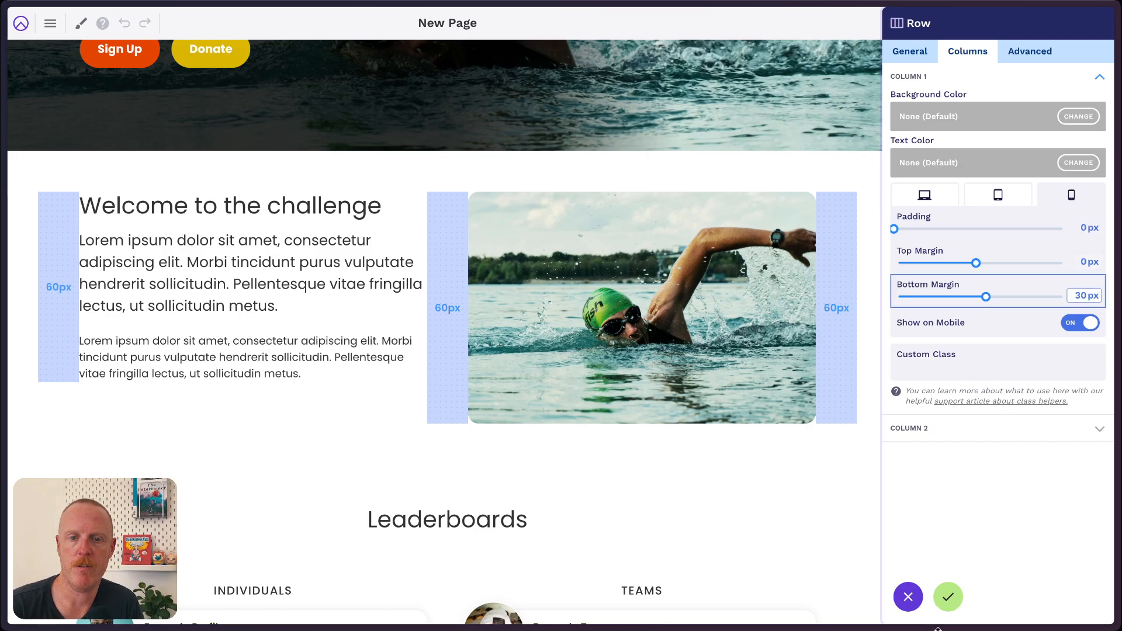
click(951, 598)
click(1061, 27)
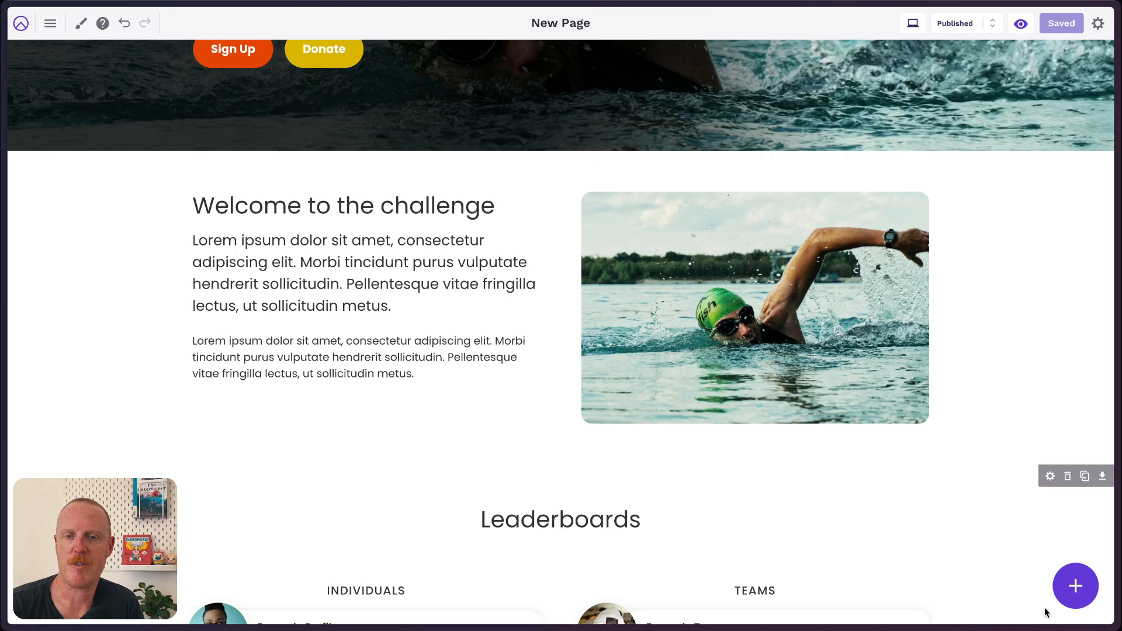
Insert a Video block above the swimmer image in the row's second column.
click(1023, 584)
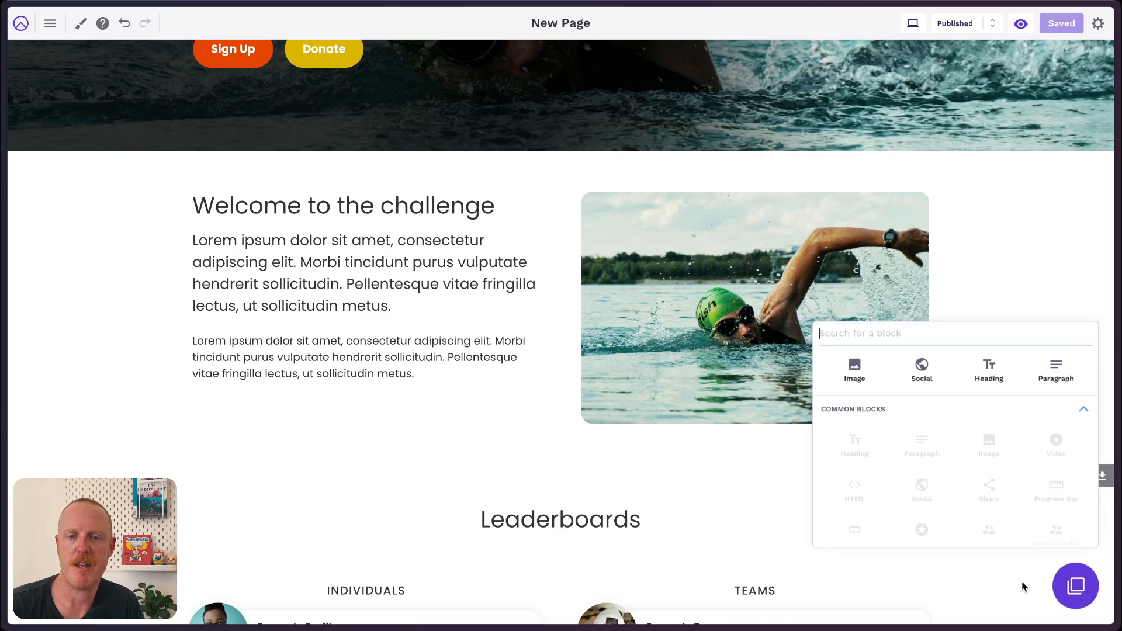
scroll(993, 514, down, 3)
scroll(1000, 495, up, 1)
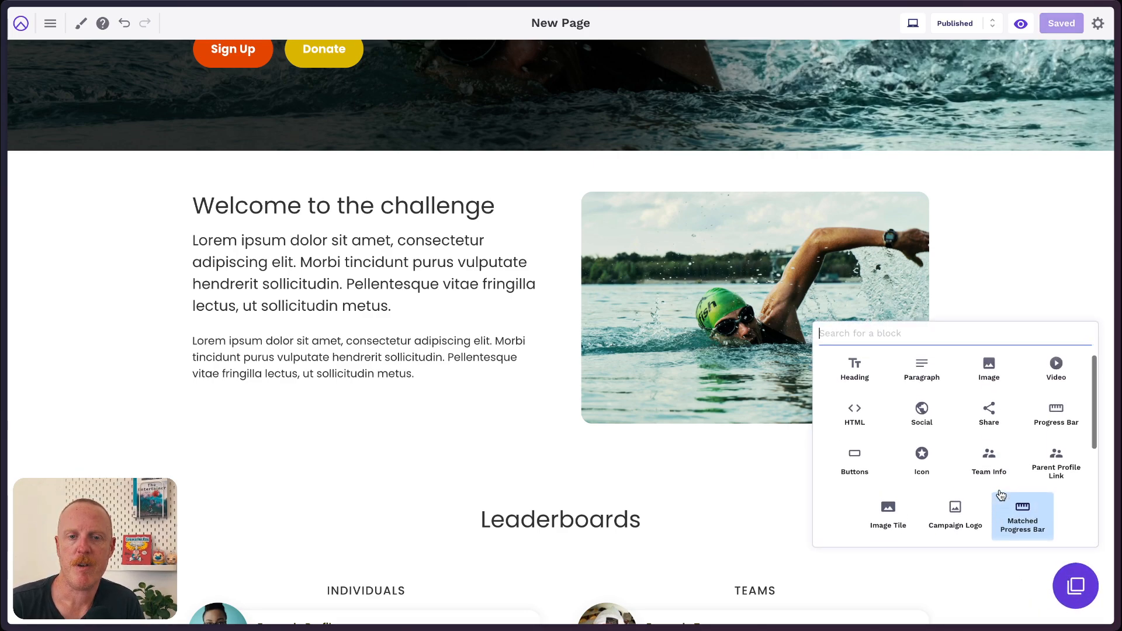
click(1053, 383)
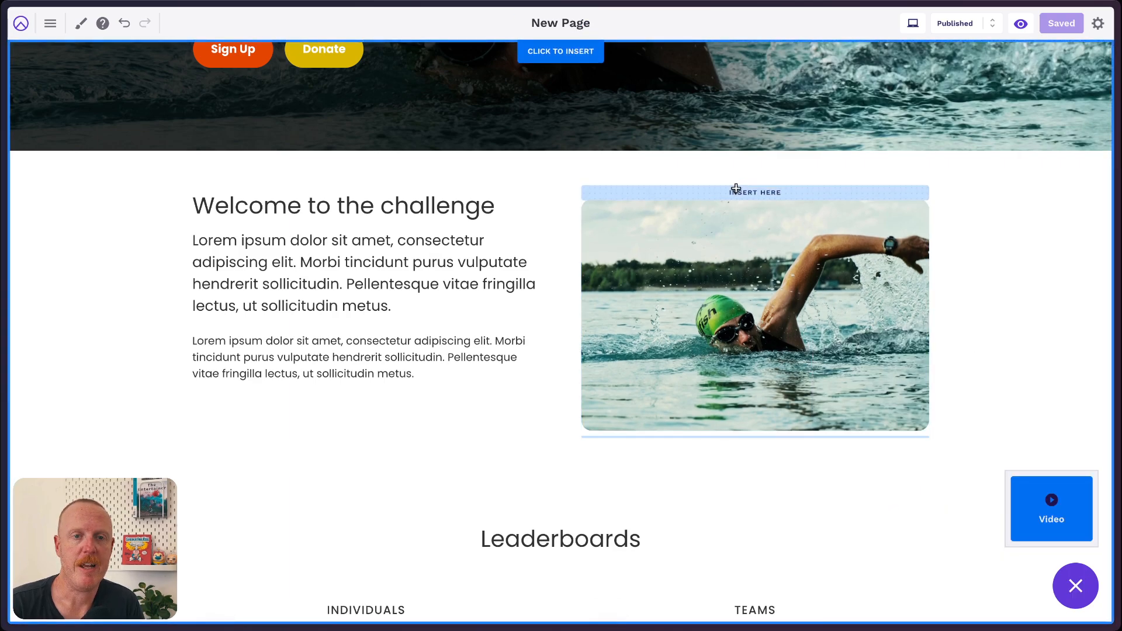
click(742, 198)
Open the Video block's URL setting, apply the settings without a link and delete the block.
click(592, 181)
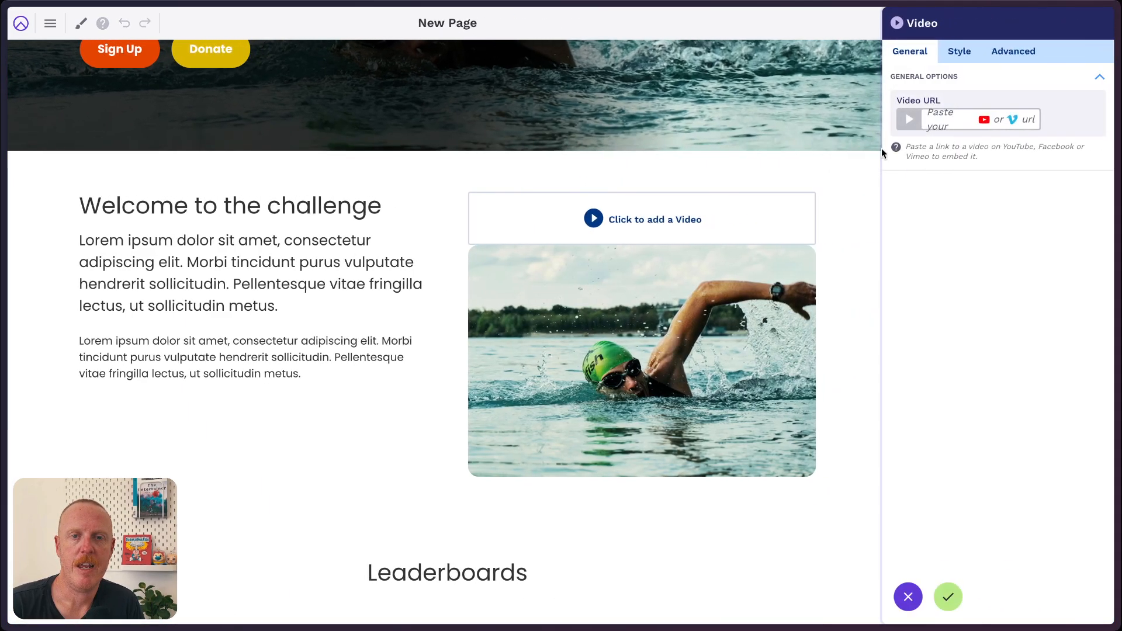
click(943, 116)
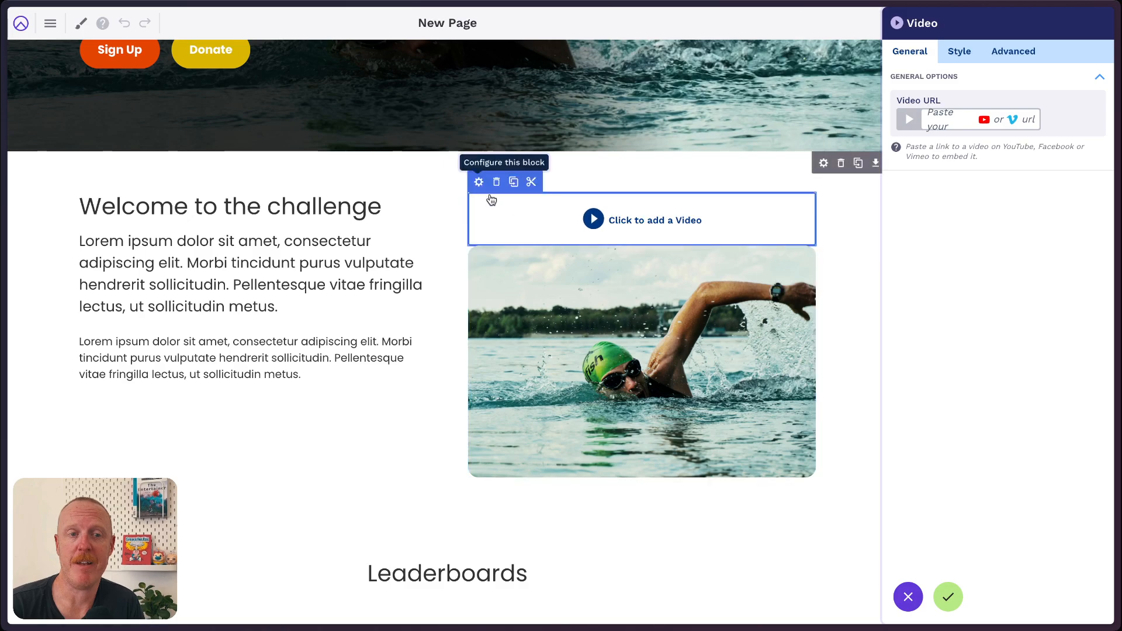
click(947, 596)
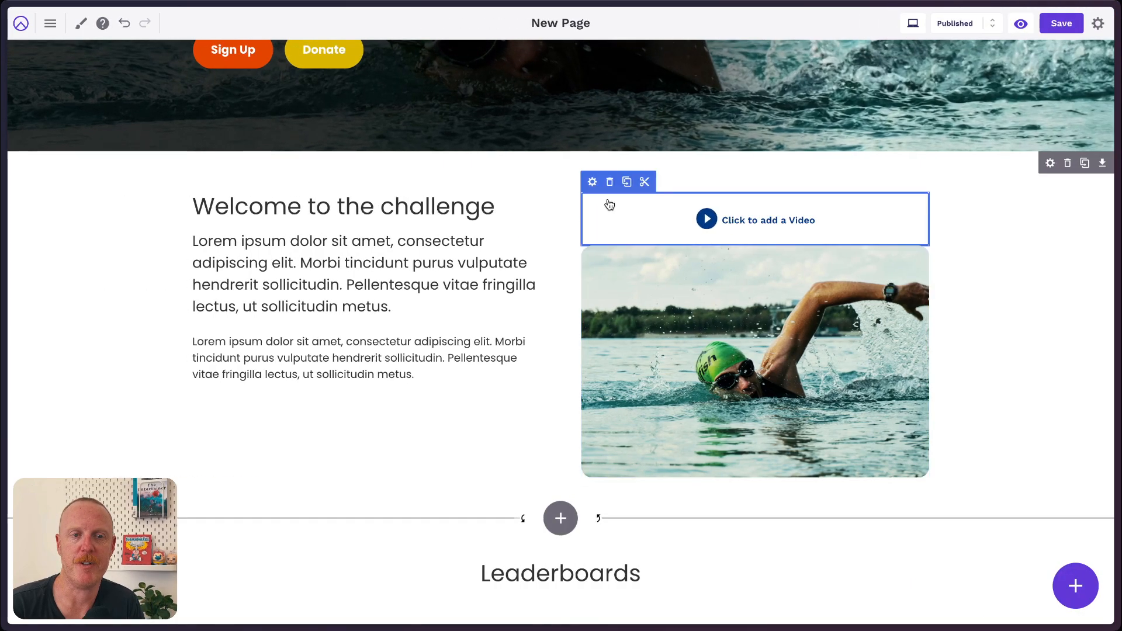
click(610, 180)
click(1075, 586)
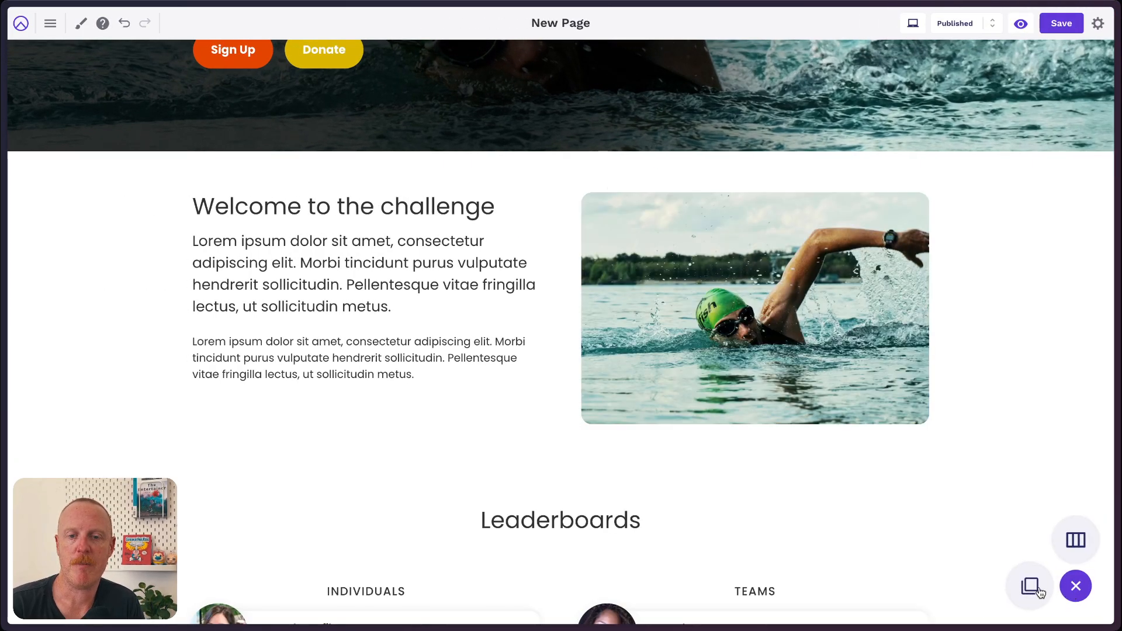
click(1031, 583)
scroll(954, 458, down, 3)
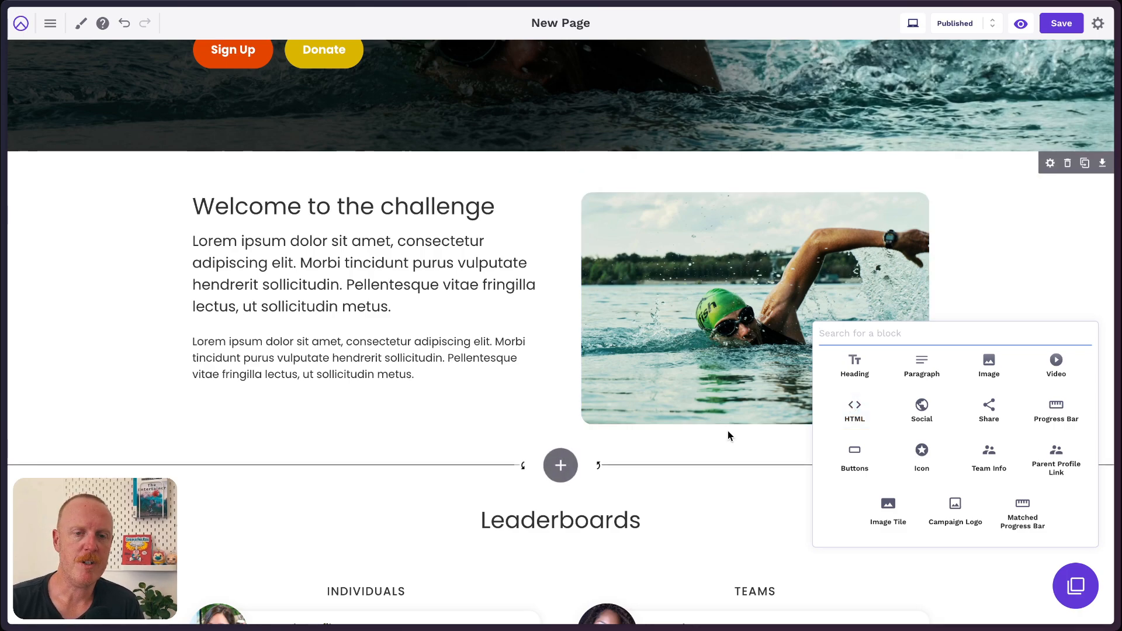
click(660, 468)
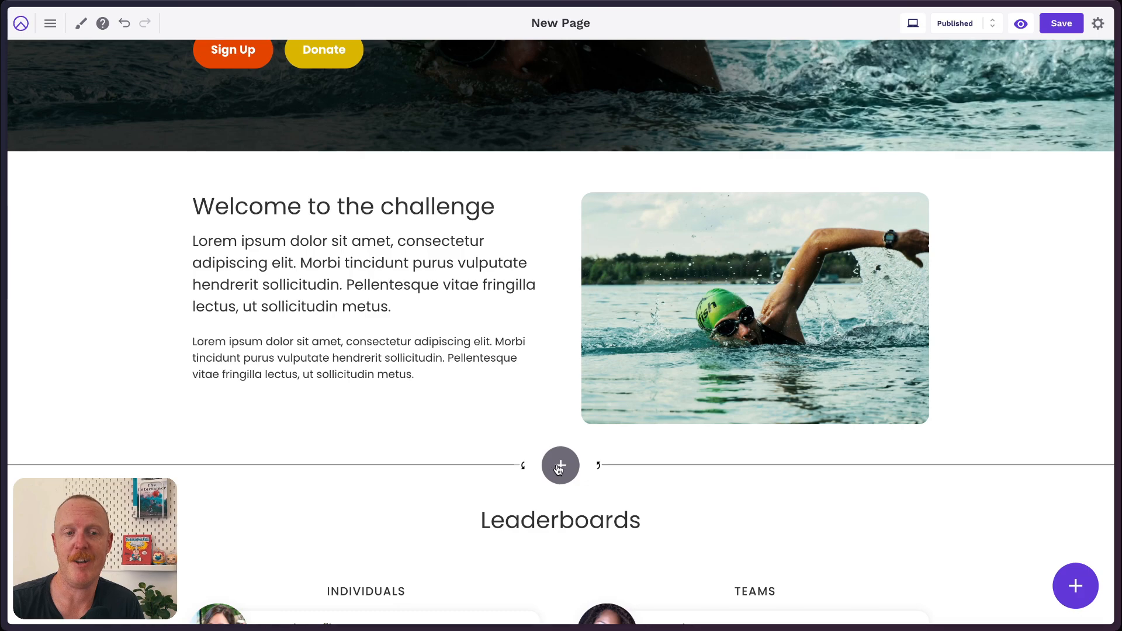
Insert a single-column row between the welcome section and the Leaderboards section.
click(558, 467)
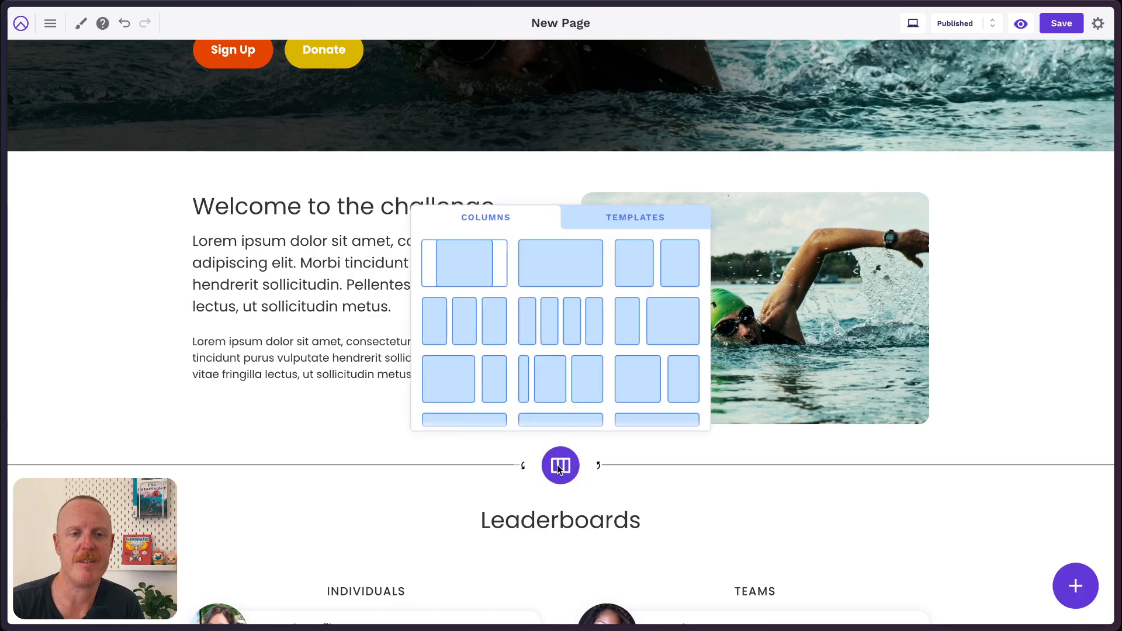
click(571, 268)
scroll(660, 420, down, 2)
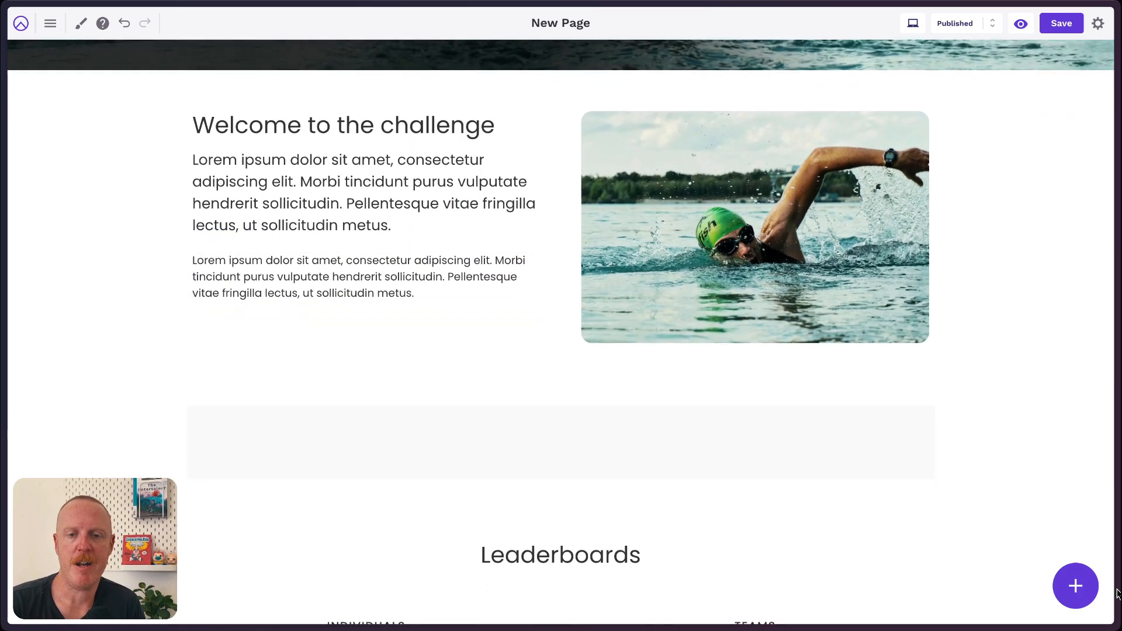
Find the Feed block by searching for "Feed" and insert it into the empty single-column row.
click(1075, 586)
click(1031, 586)
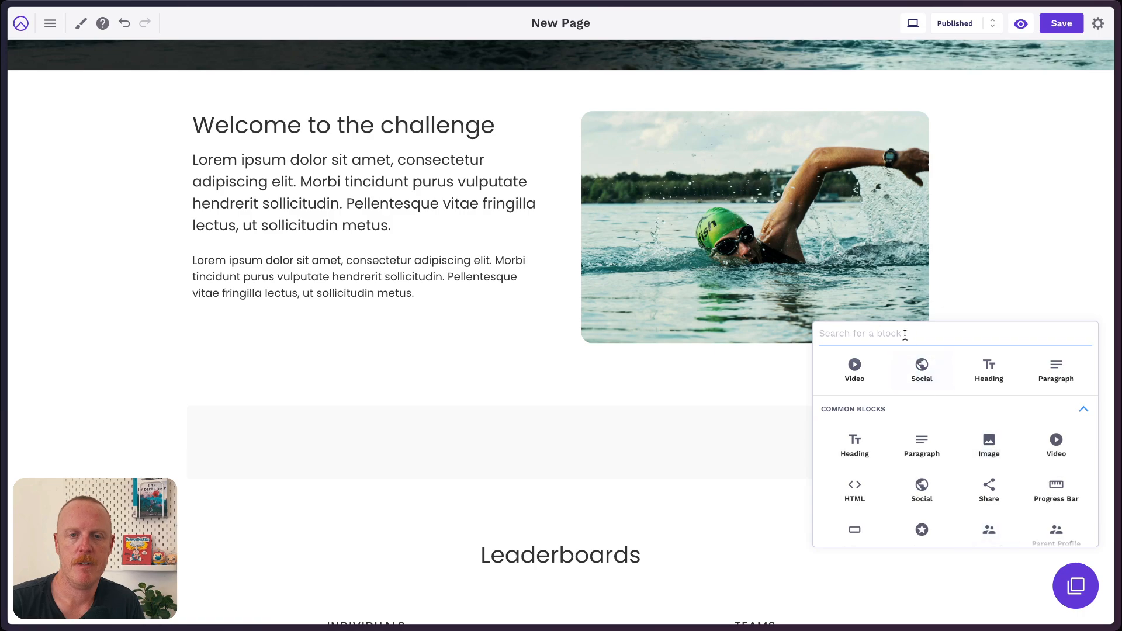
text(Feed)
click(854, 369)
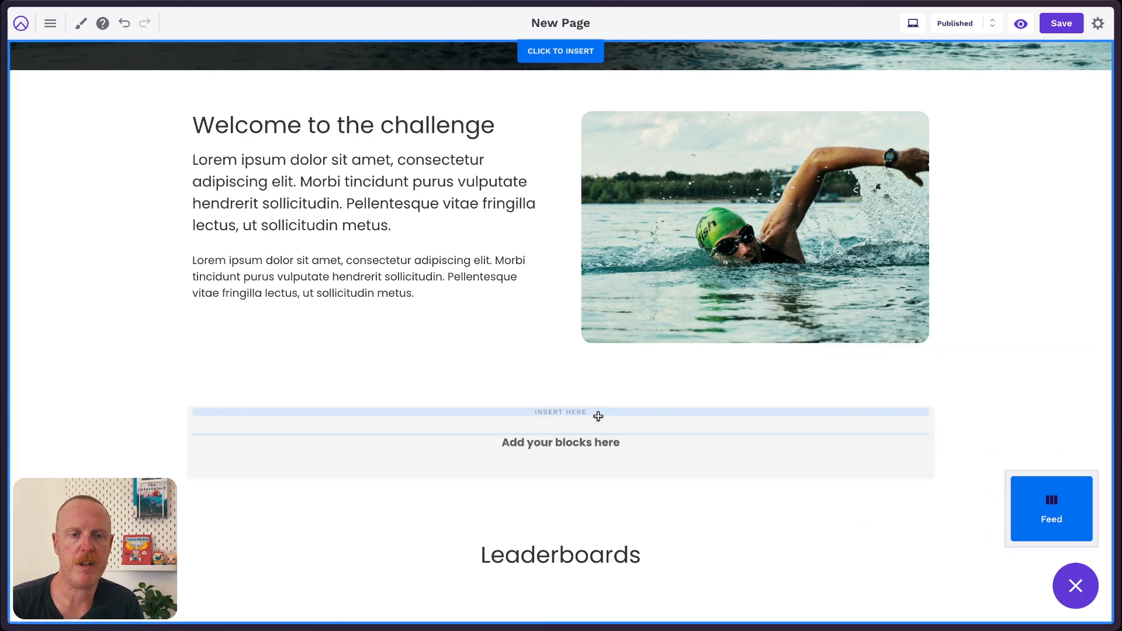
click(596, 419)
scroll(443, 477, down, 4)
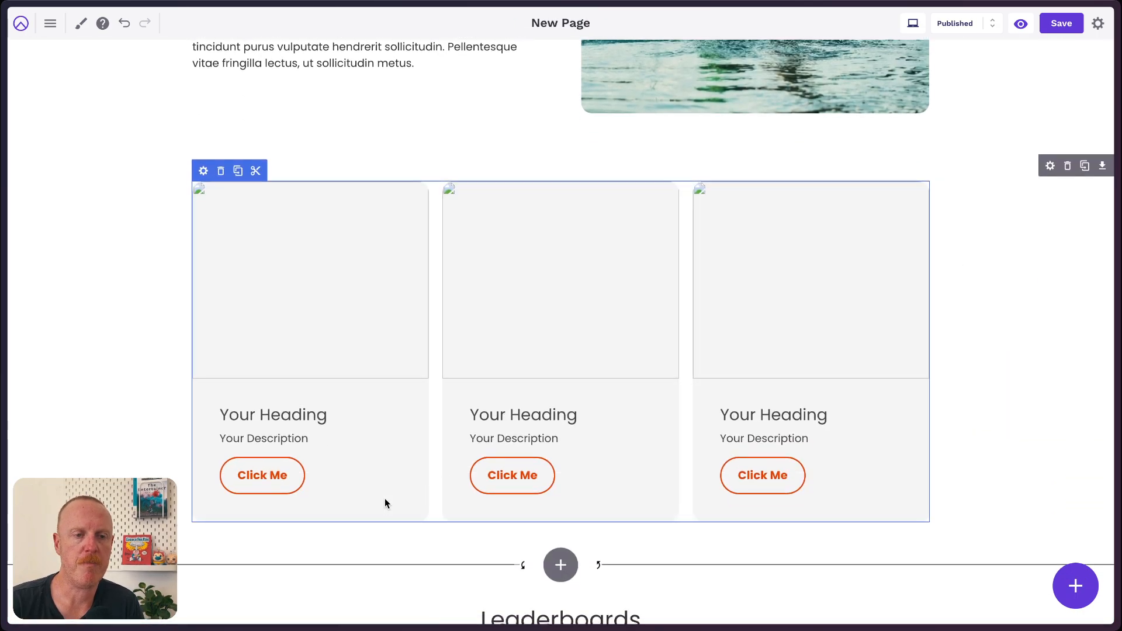
click(221, 510)
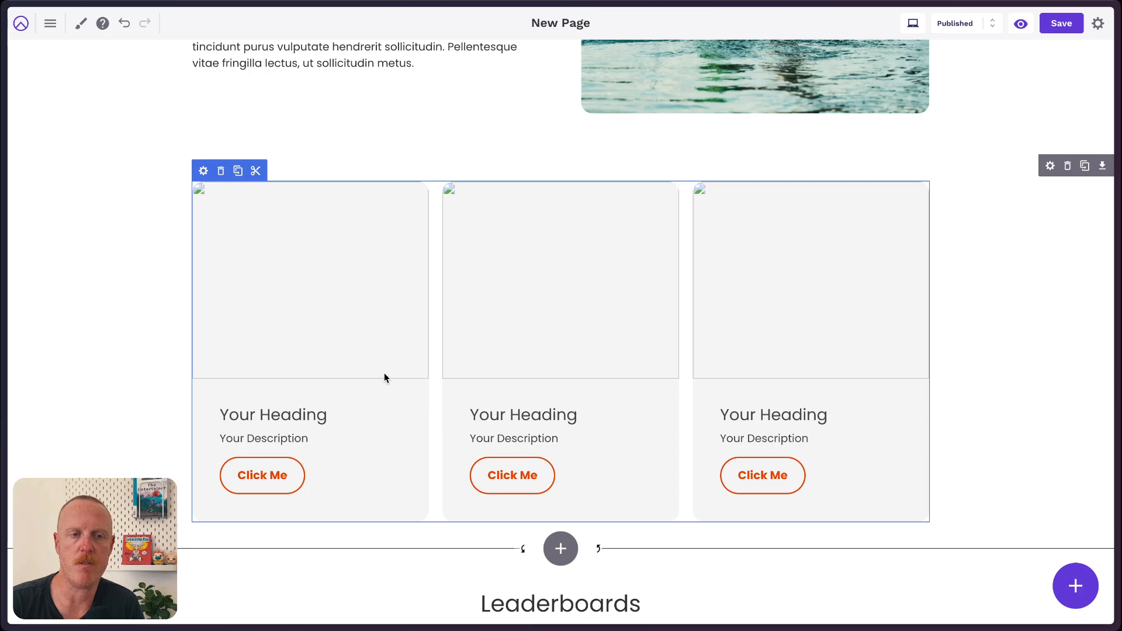
scroll(384, 373, up, 1)
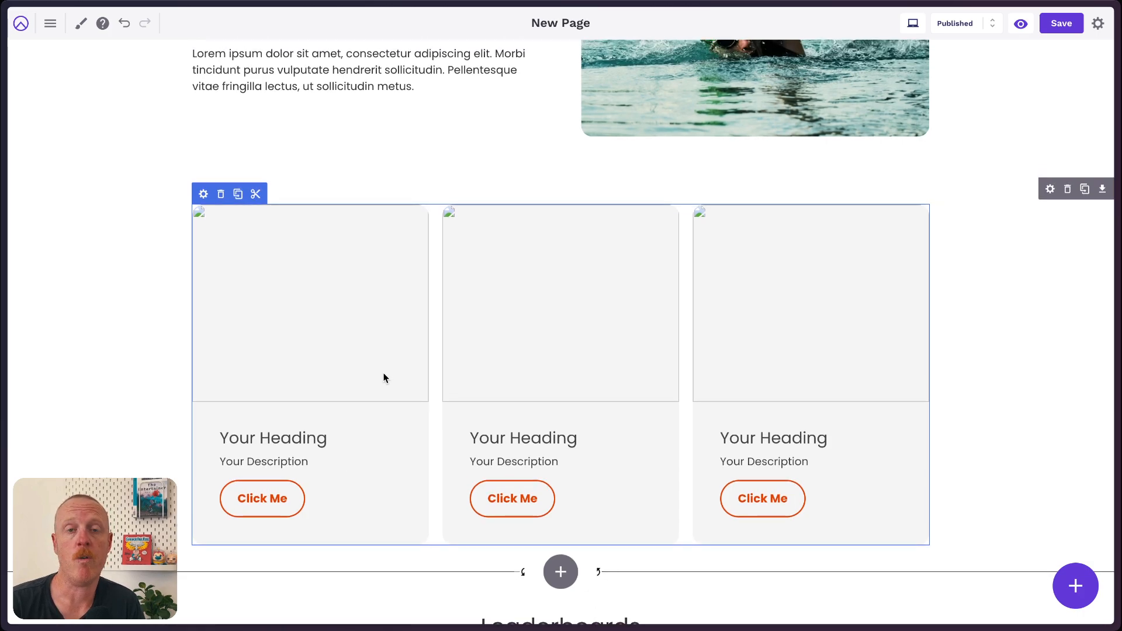
Open the Feed block's settings and delete two feed items, keeping just one.
click(203, 194)
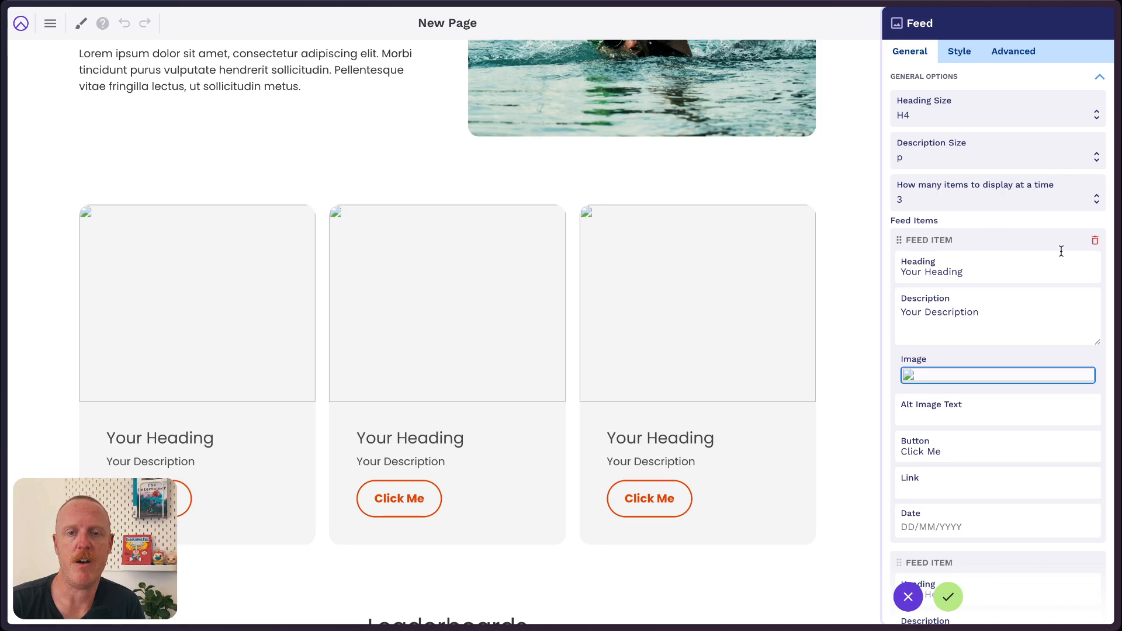
click(1094, 243)
click(1093, 242)
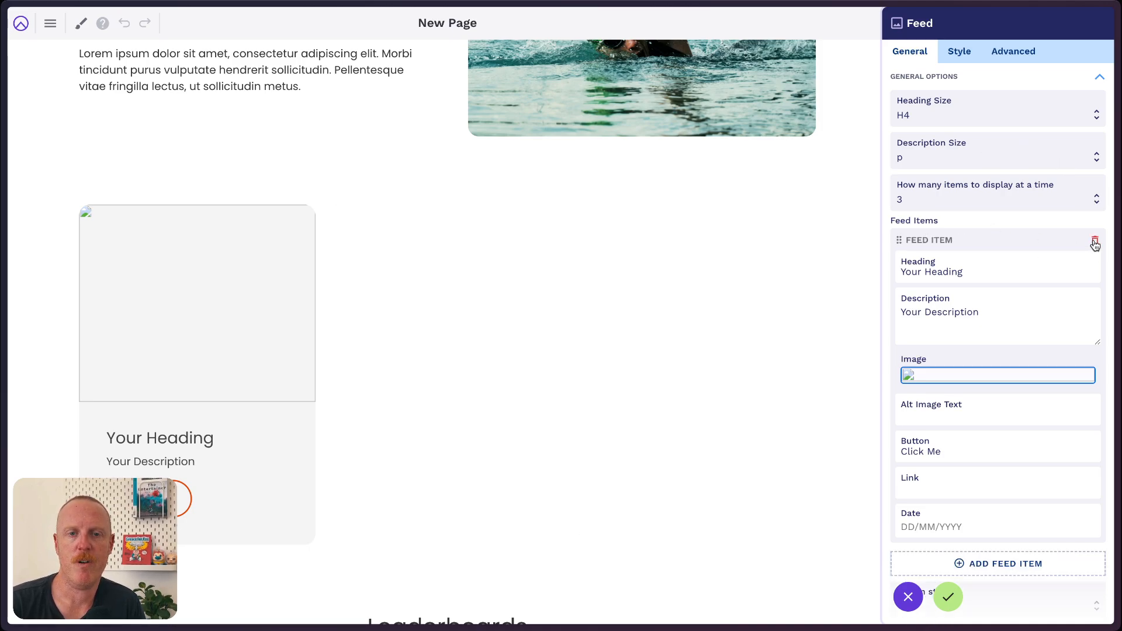
Give the remaining feed item the fireworks picture from the media library and the heading "Celebrate".
scroll(979, 327, down, 1)
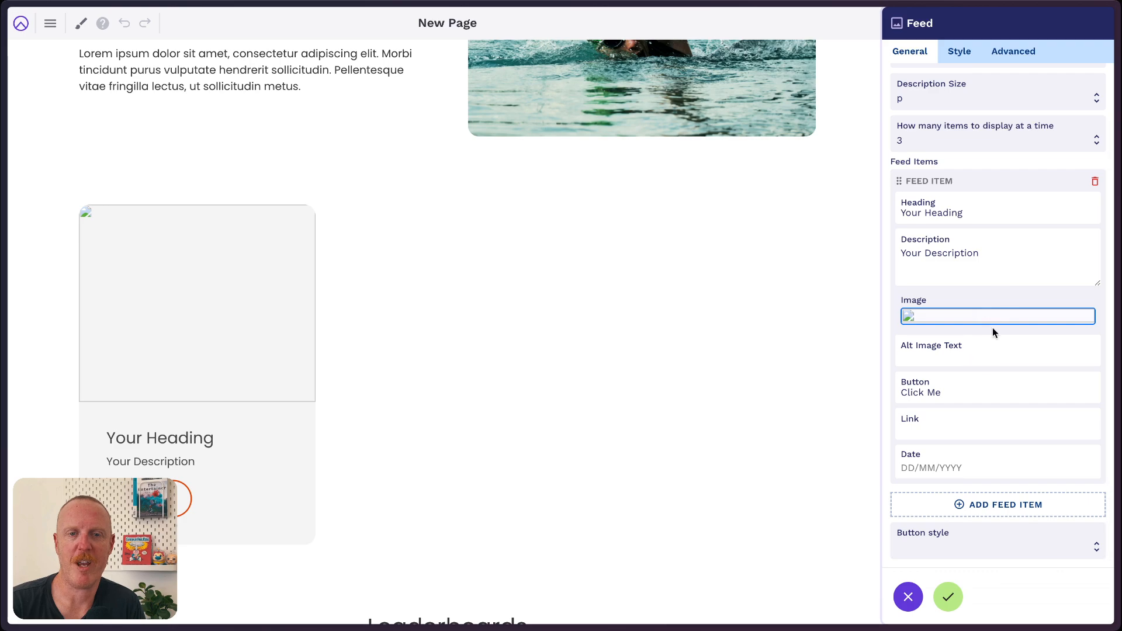
scroll(994, 330, up, 1)
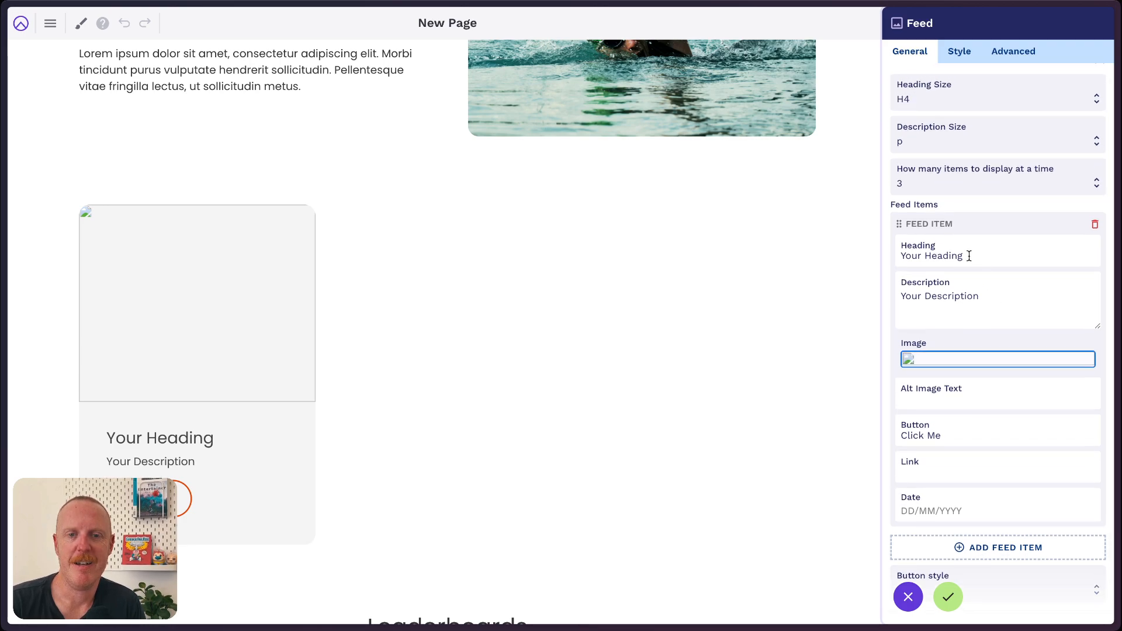
click(1008, 359)
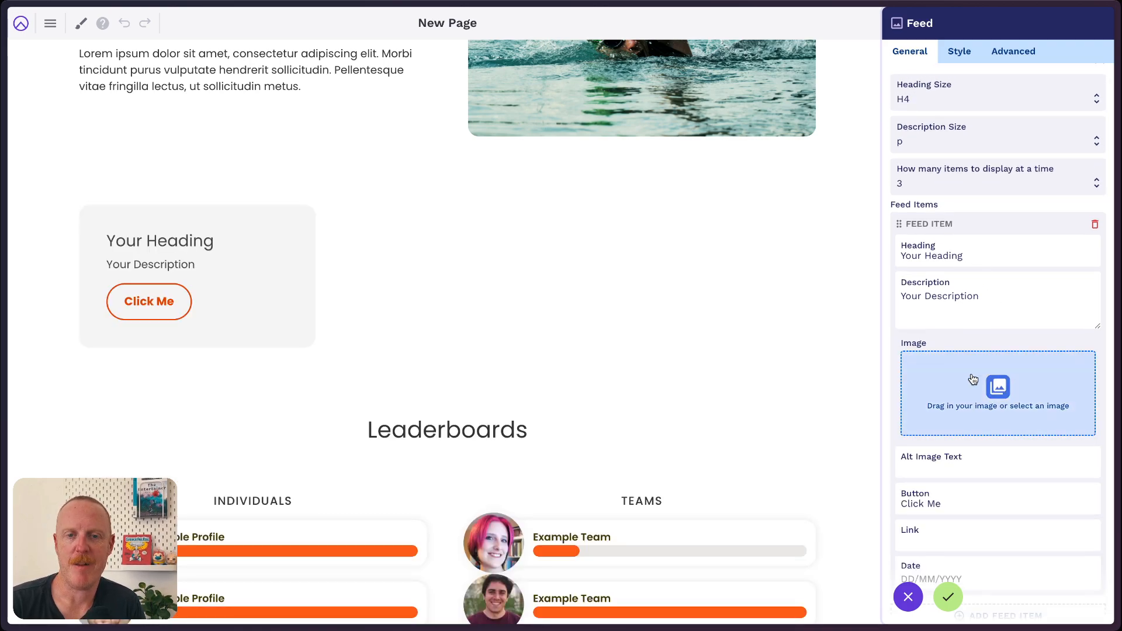
click(963, 374)
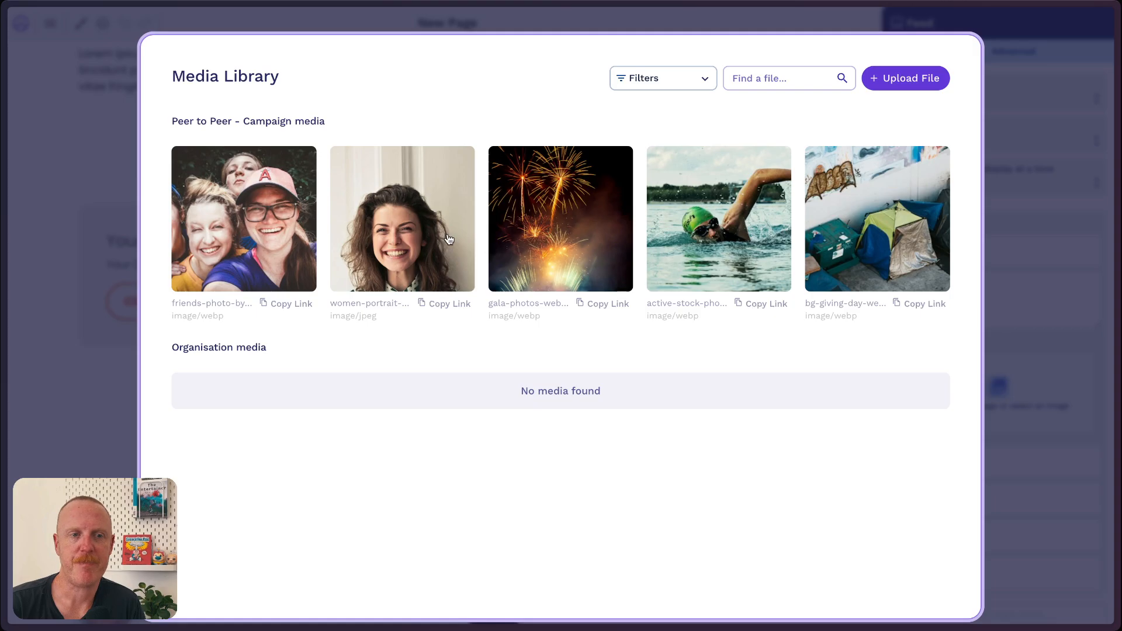
click(545, 232)
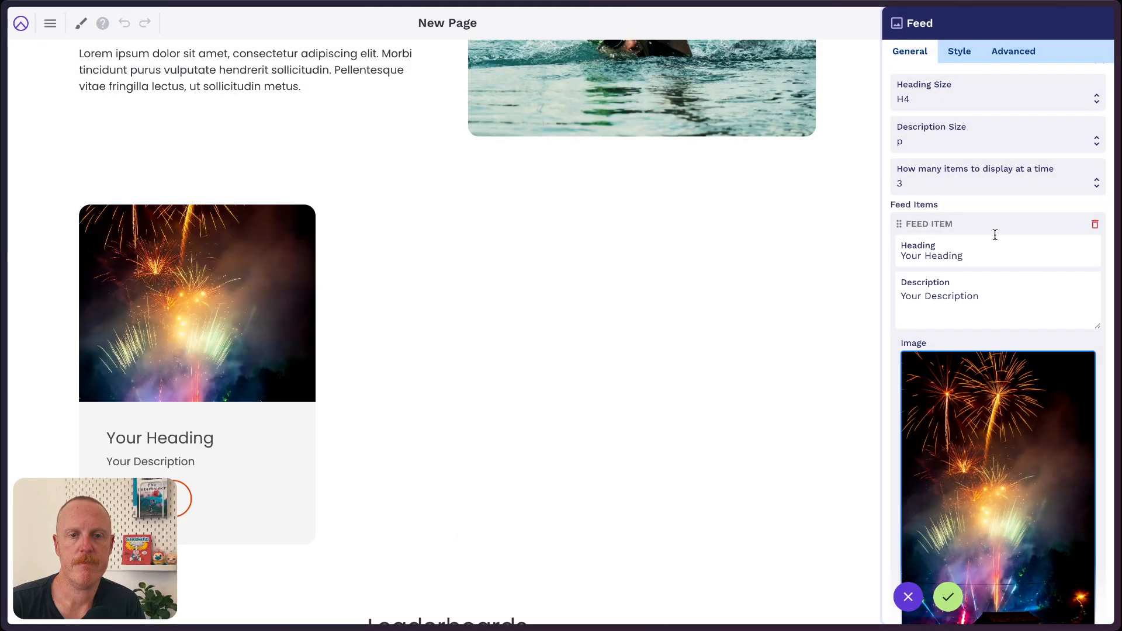
drag(973, 253, 853, 249)
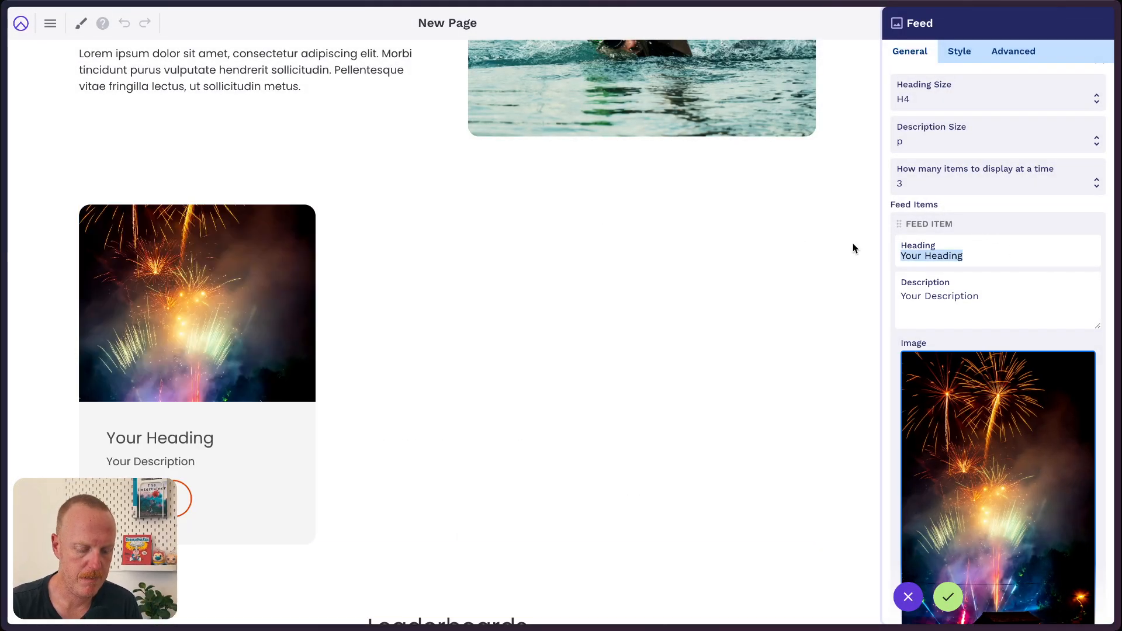
text(Celebrate)
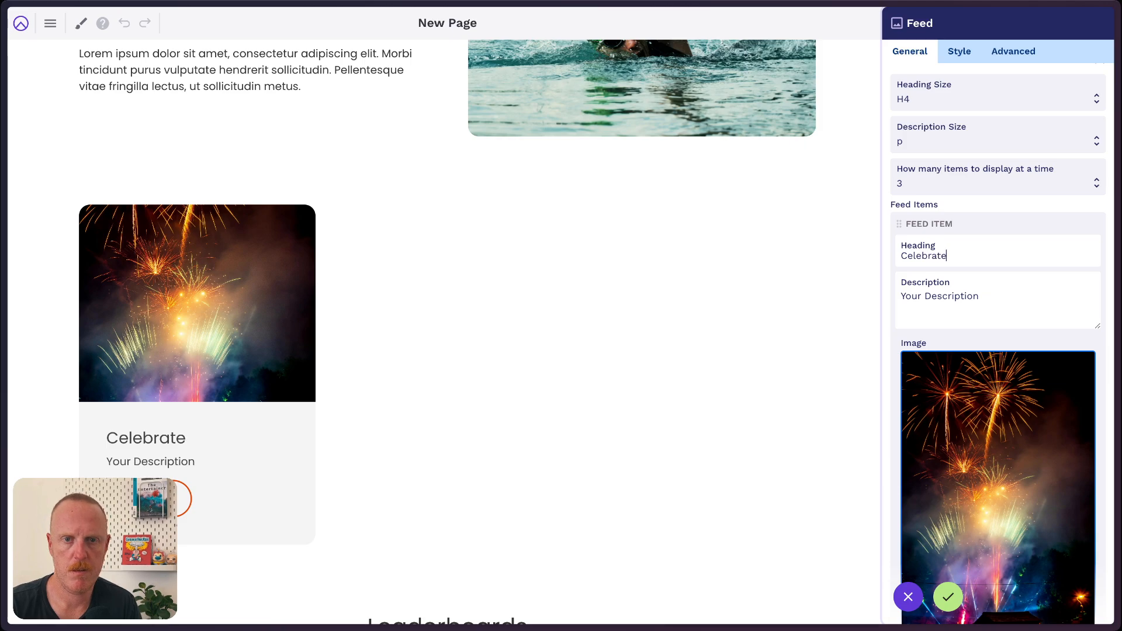
Replace the feed item's description with the copied lorem ipsum text and trim it to end at "hendrerit sollicitudin.".
drag(999, 297, 816, 290)
key(BackSpace)
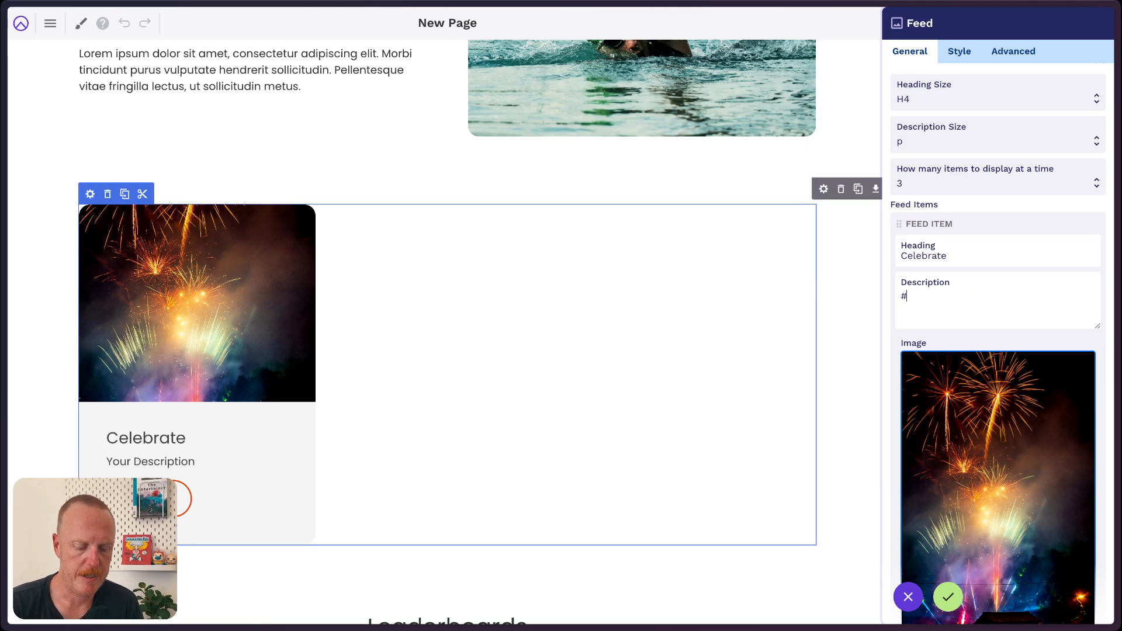
key(ctrl+v)
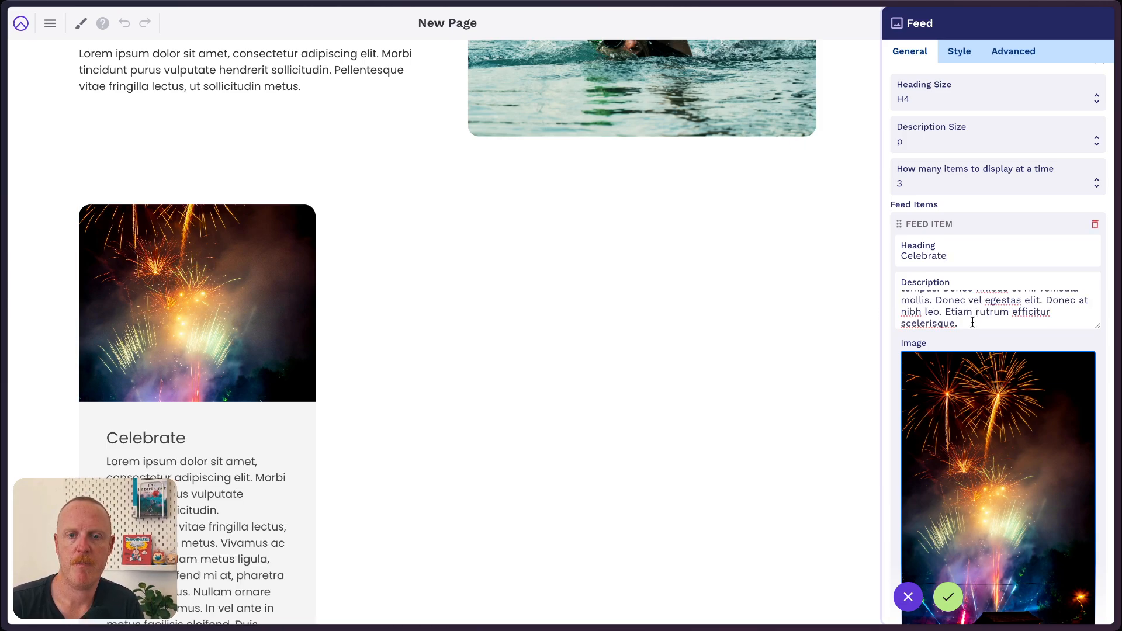
drag(1096, 326, 1088, 488)
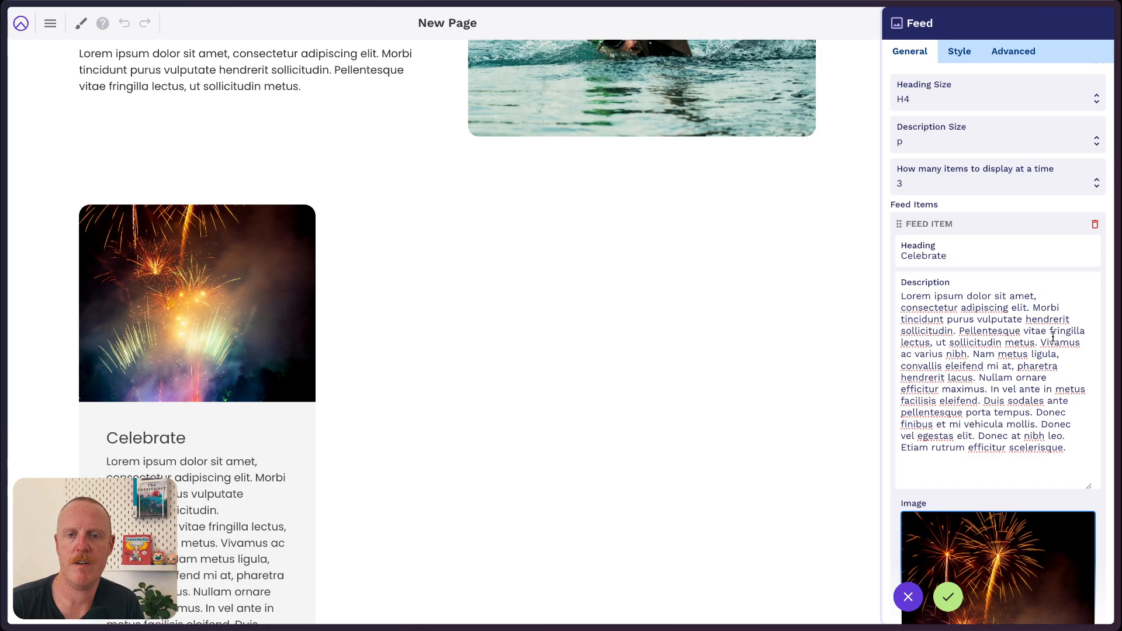
drag(959, 332, 1097, 483)
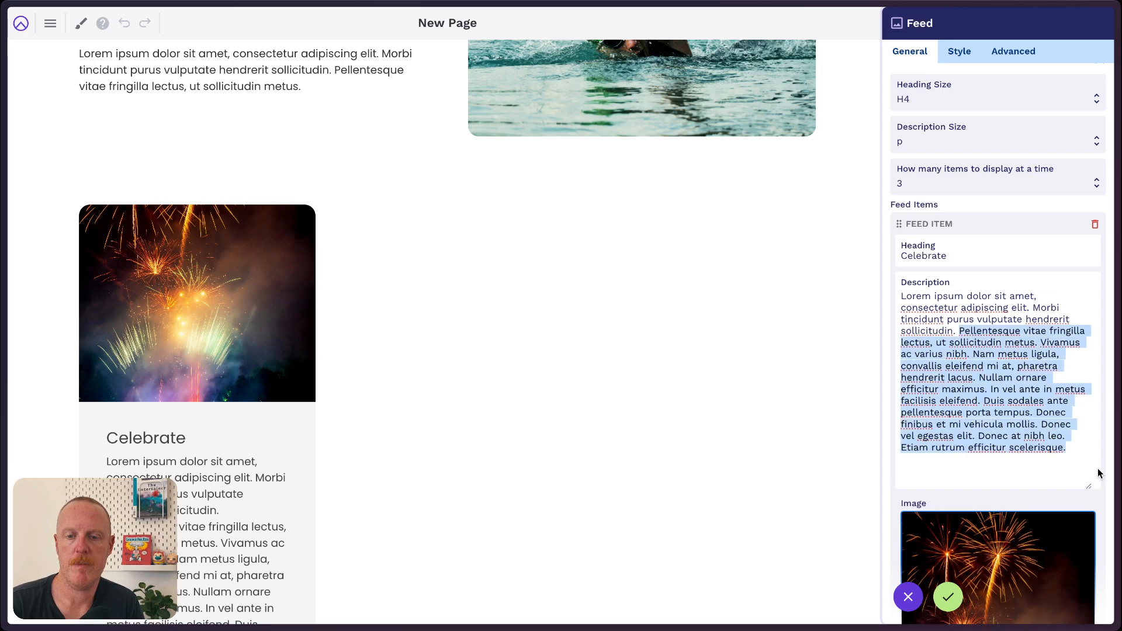
key(BackSpace)
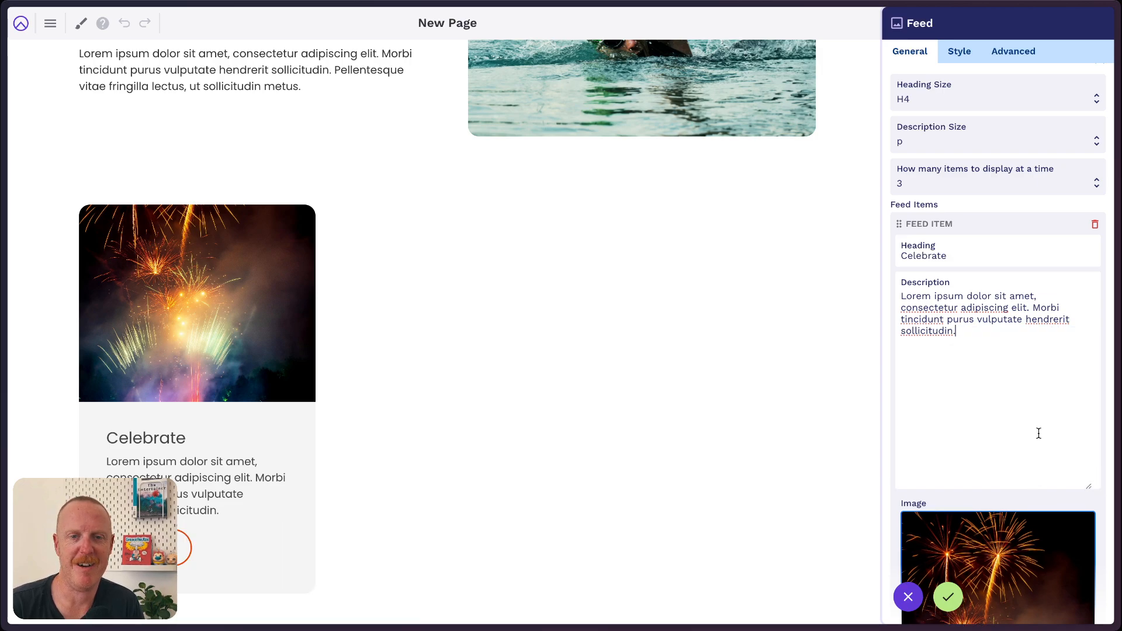
Label the feed item's button "Register" and link it to /register.
scroll(1038, 433, down, 8)
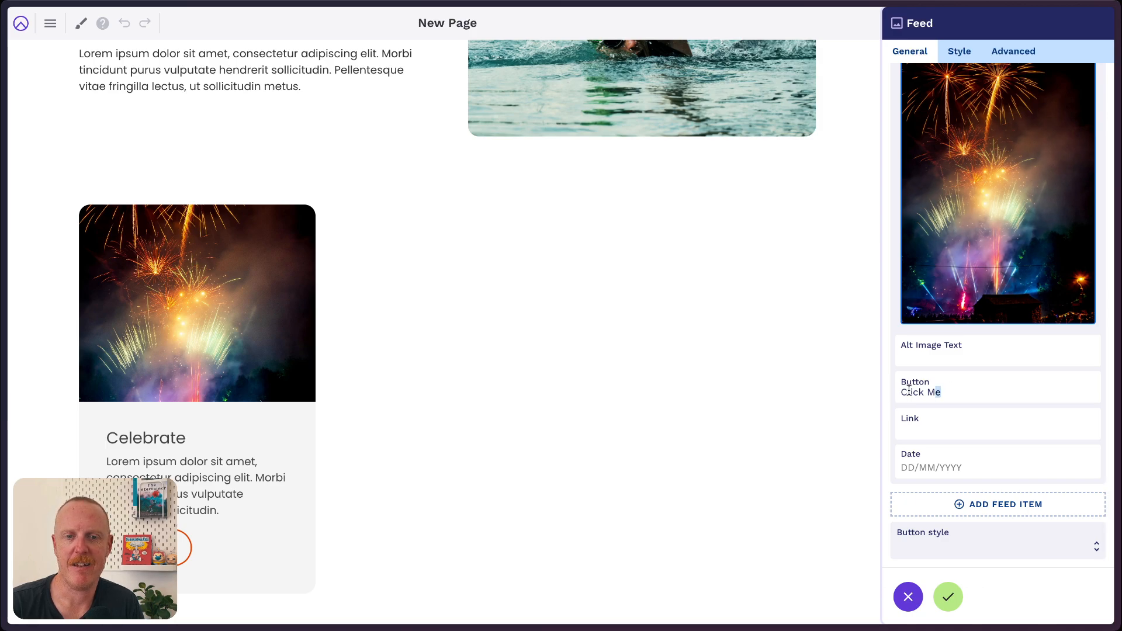
drag(941, 391, 878, 388)
text(Register)
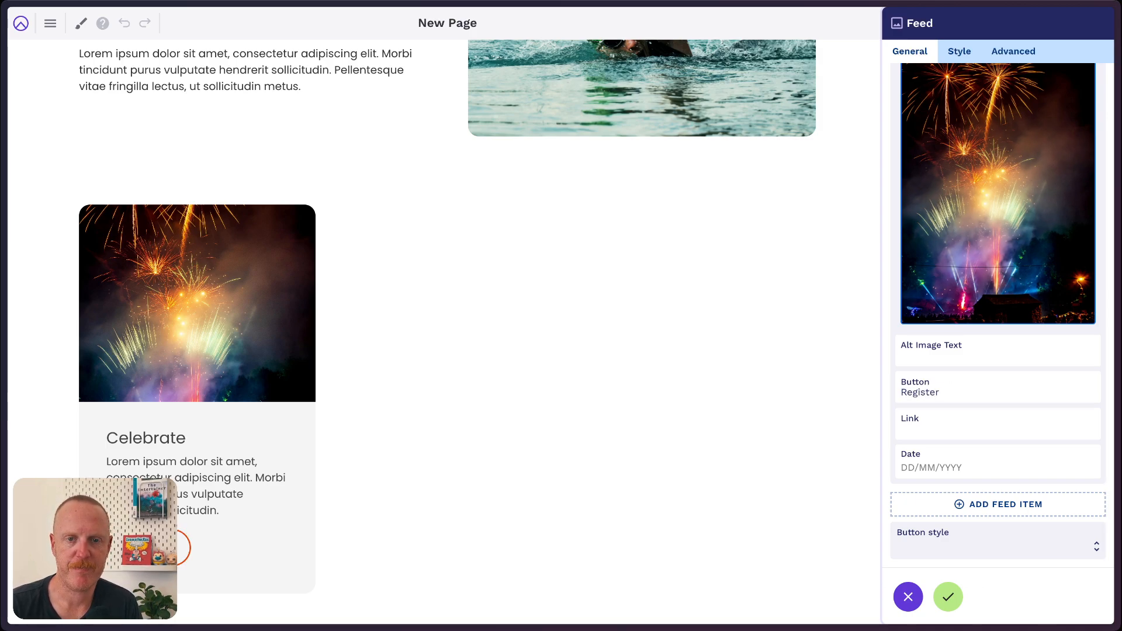
click(934, 427)
text(/register)
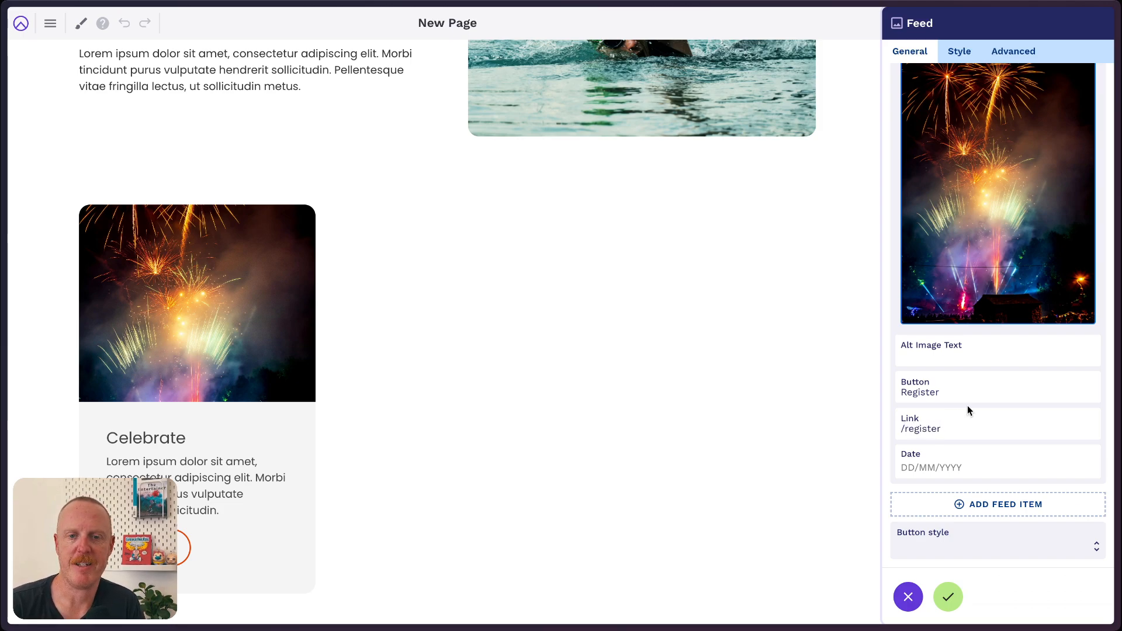
Set the feed's button style to Primary.
click(945, 555)
click(948, 562)
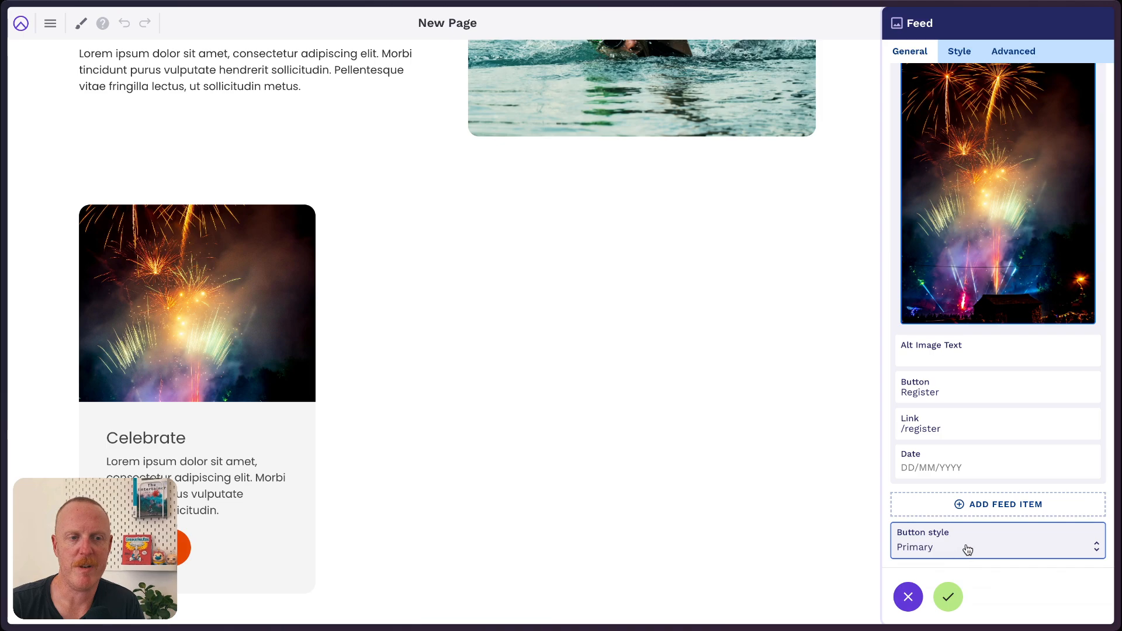
scroll(1008, 419, up, 8)
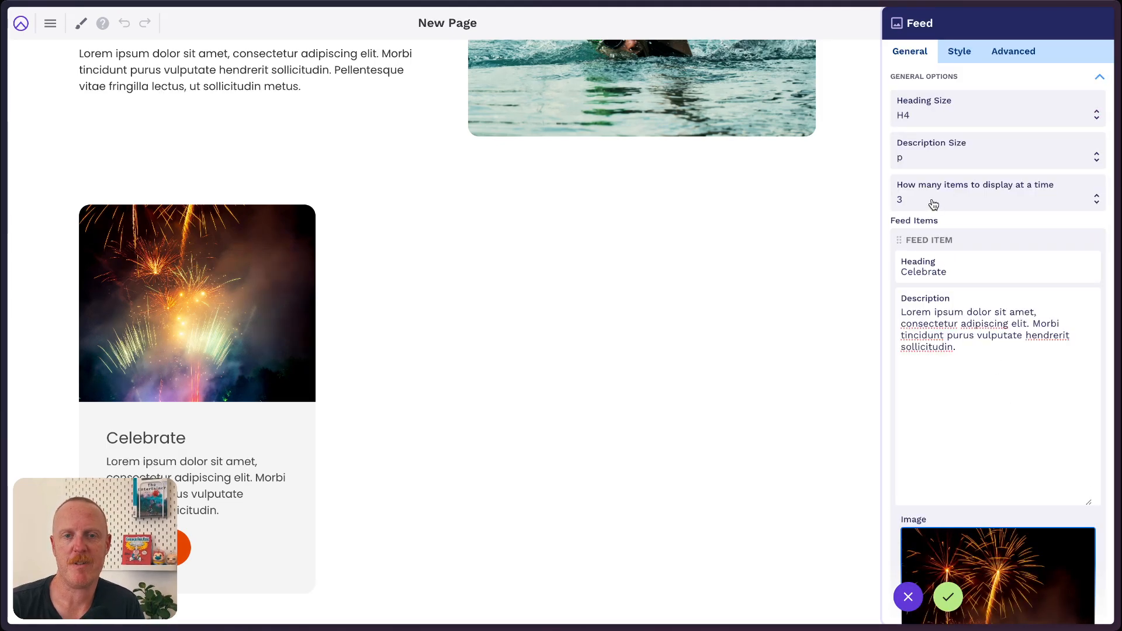
Add a second feed item to the Feed block and give it the heading "New Party Location".
scroll(906, 198, down, 1)
scroll(1001, 222, down, 6)
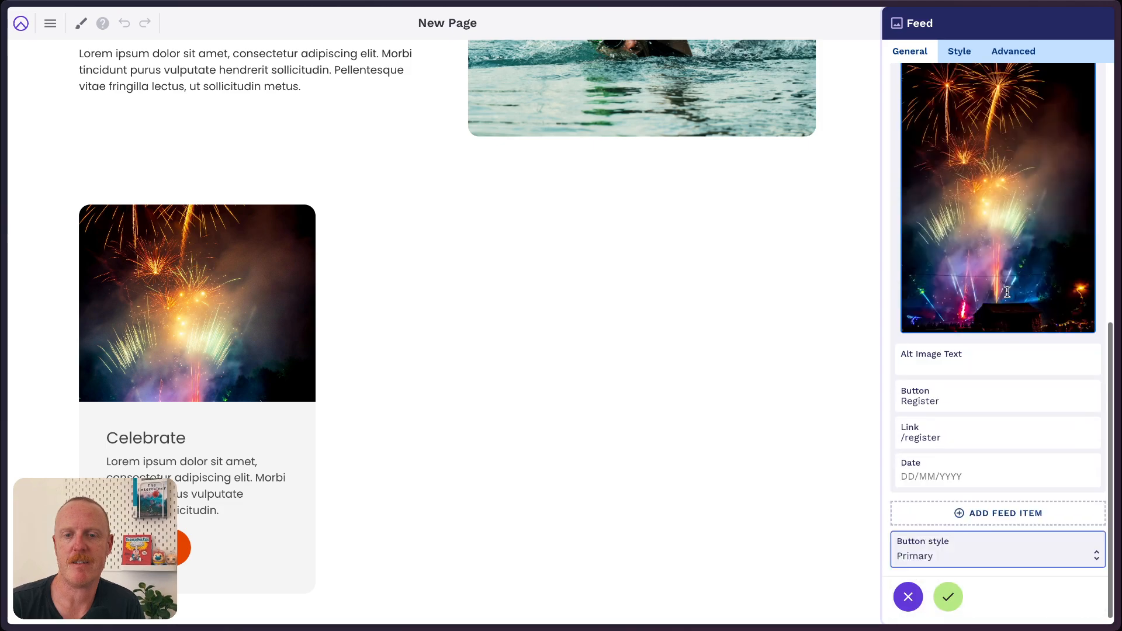
click(1008, 502)
scroll(1008, 504, down, 4)
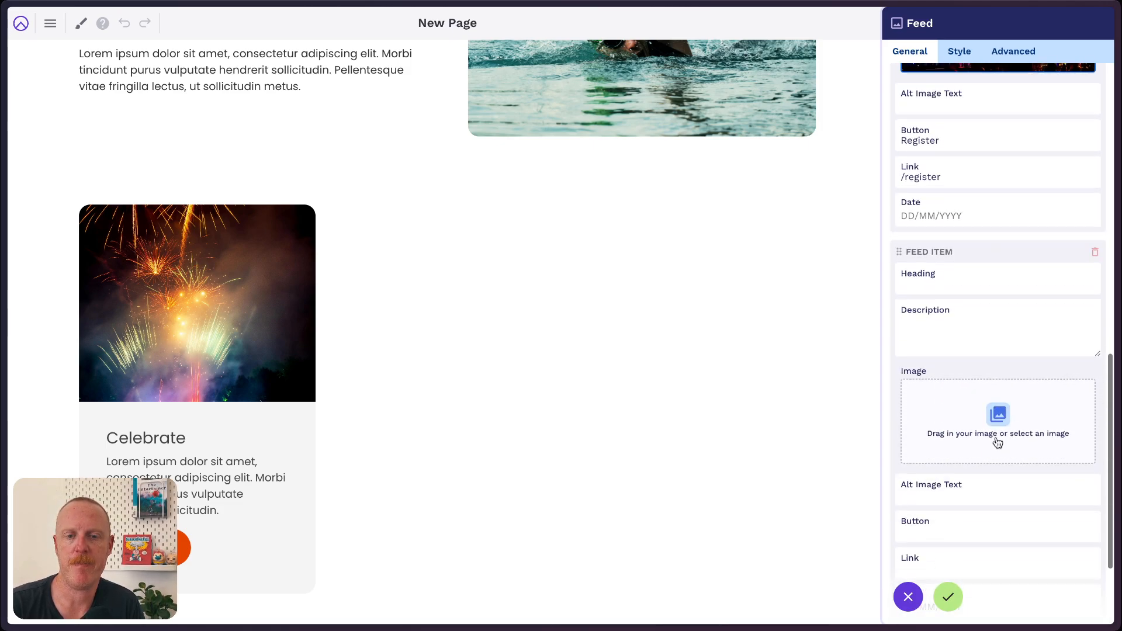
click(961, 285)
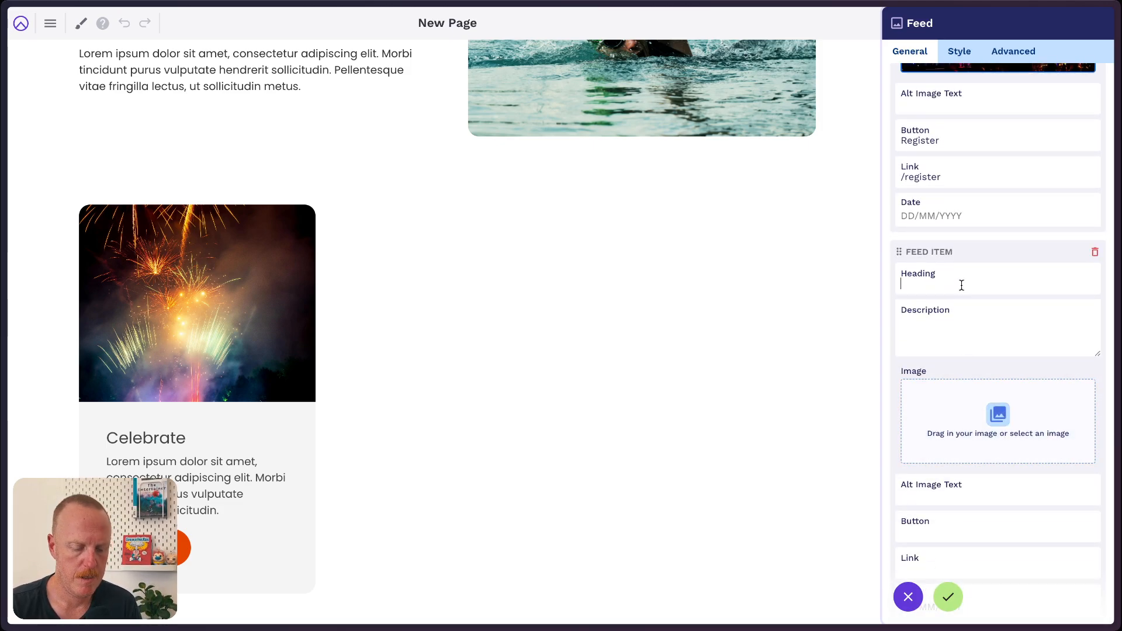
text(New)
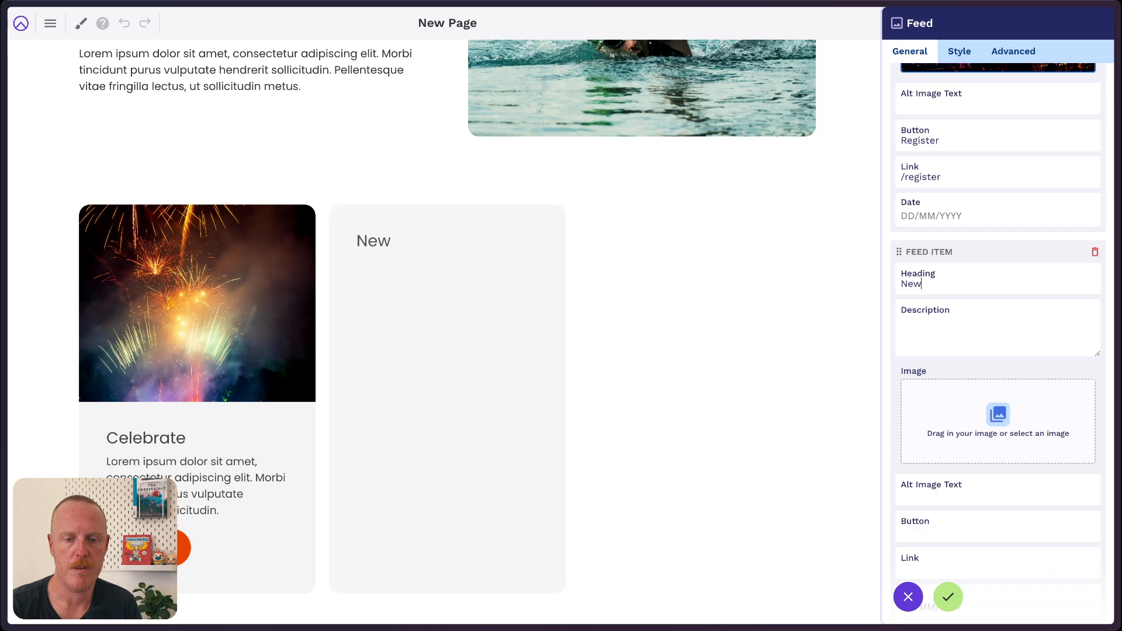
text( Party Location)
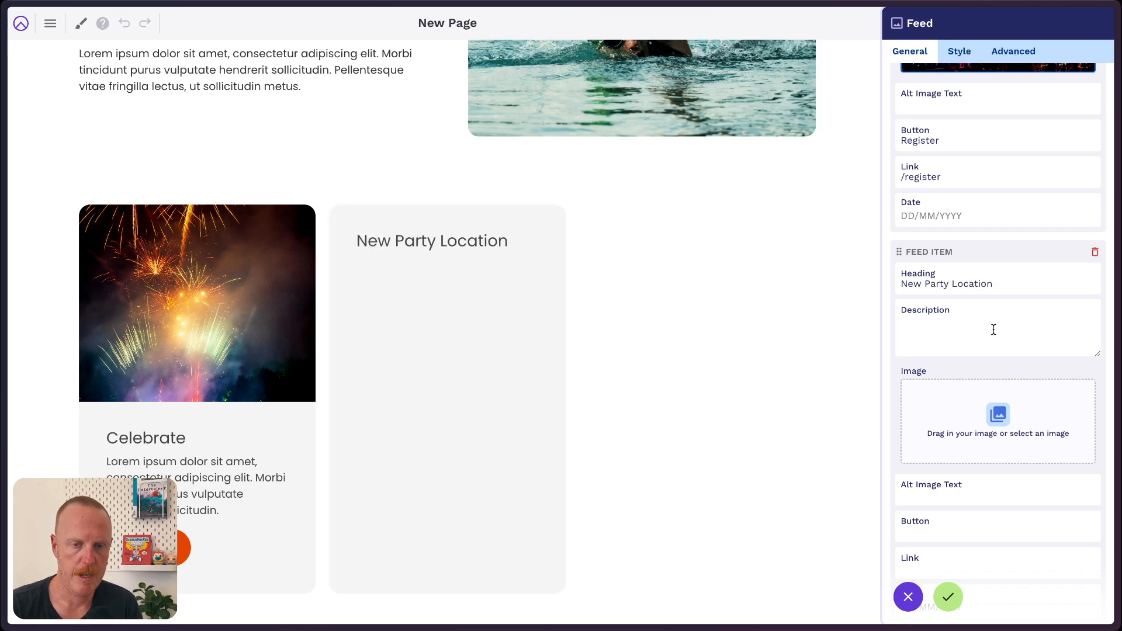
Copy the lorem ipsum description from the Celebrate item into the New Party Location item's description.
scroll(1001, 273, up, 10)
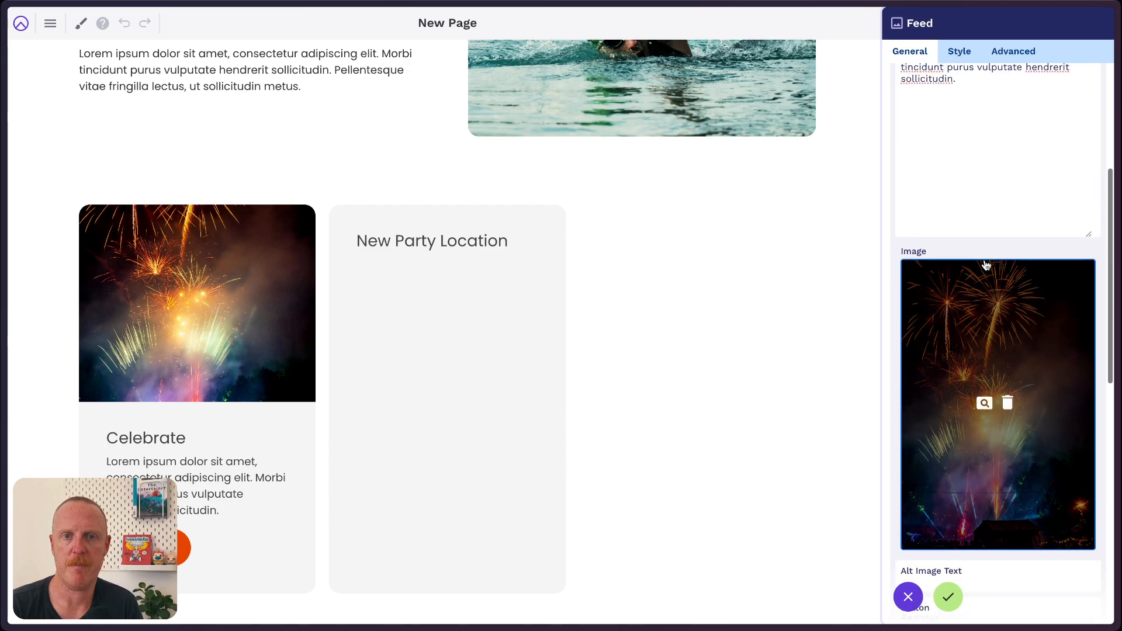
triple_click(958, 218)
key(ctrl+c)
scroll(986, 343, down, 10)
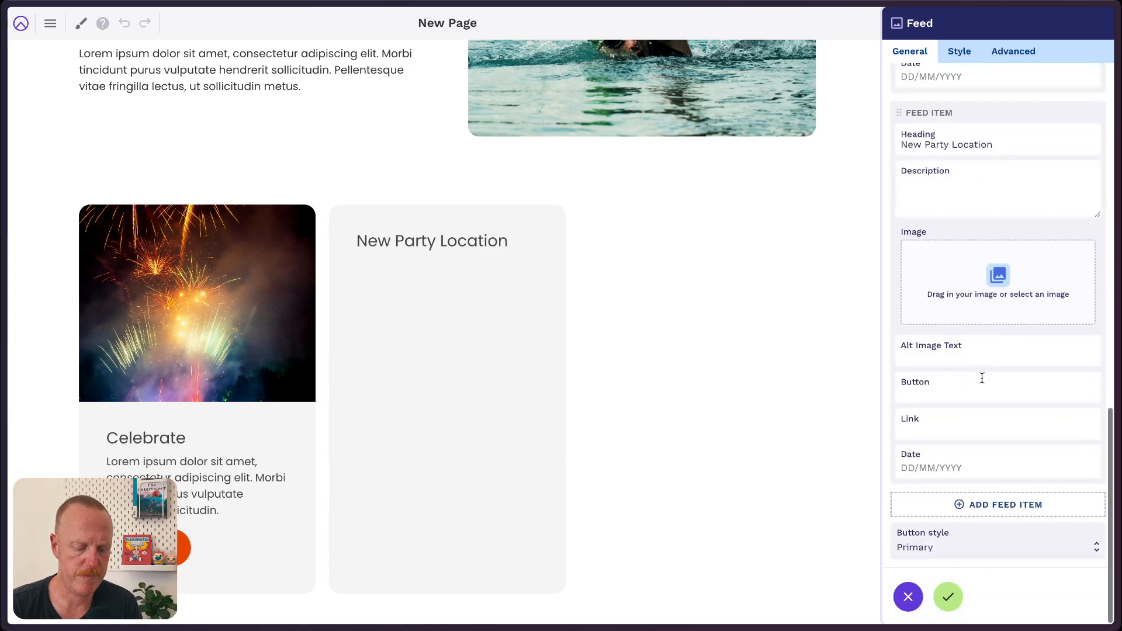
click(938, 187)
key(ctrl+v)
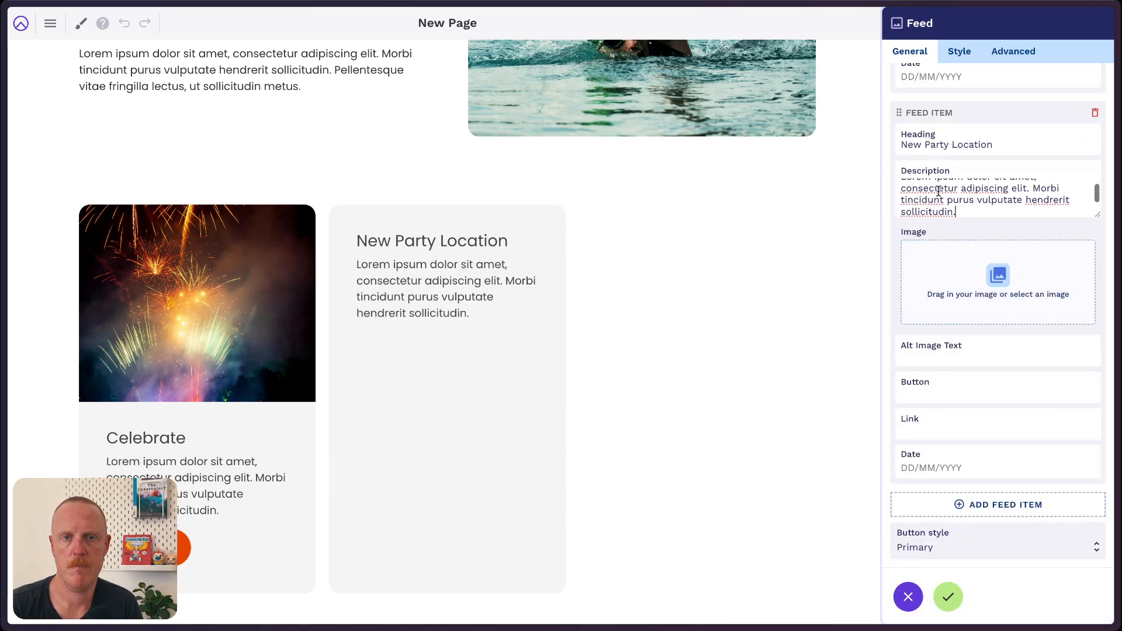
Give the New Party Location item the group-of-friends photo from the media library and a "Register" button linked to /register.
click(962, 286)
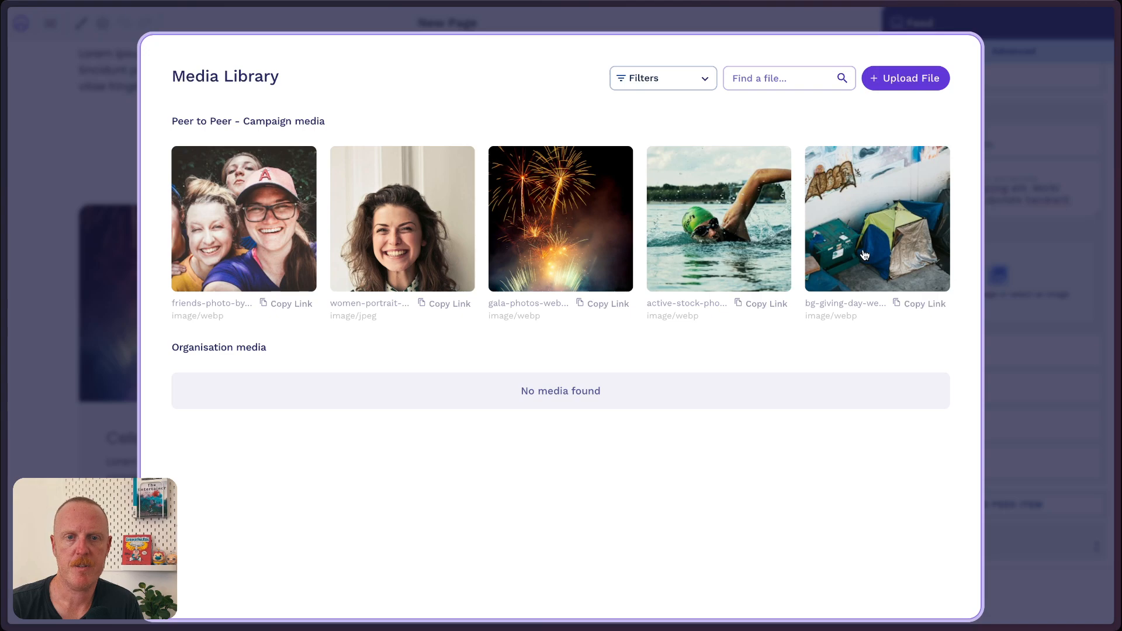
click(248, 240)
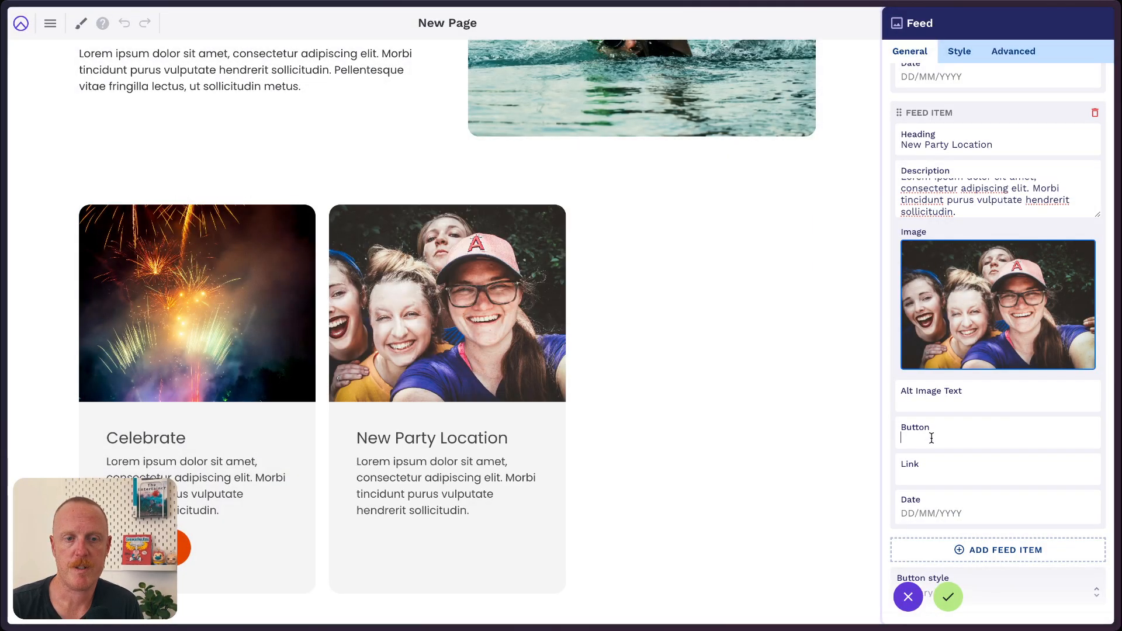
text(Re)
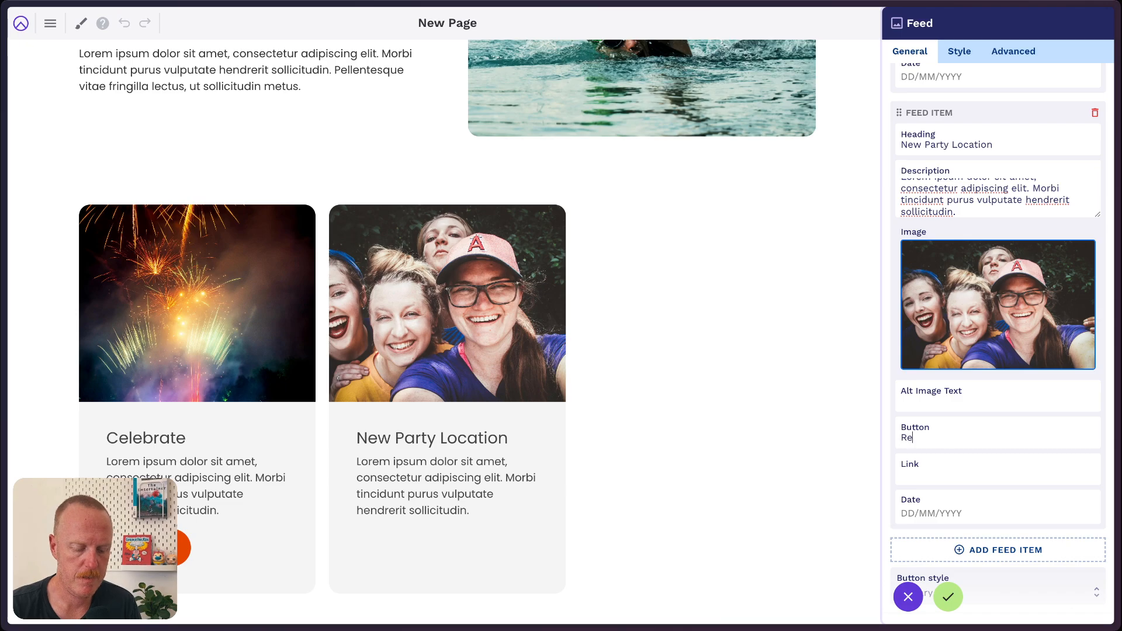
text(gister)
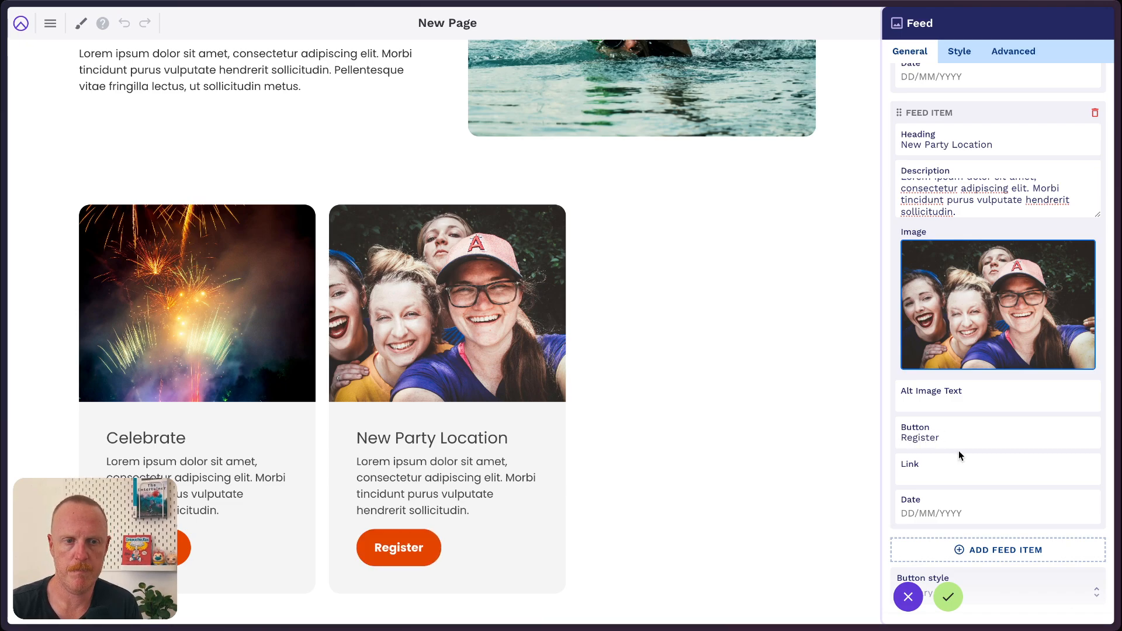
click(934, 475)
text(/register)
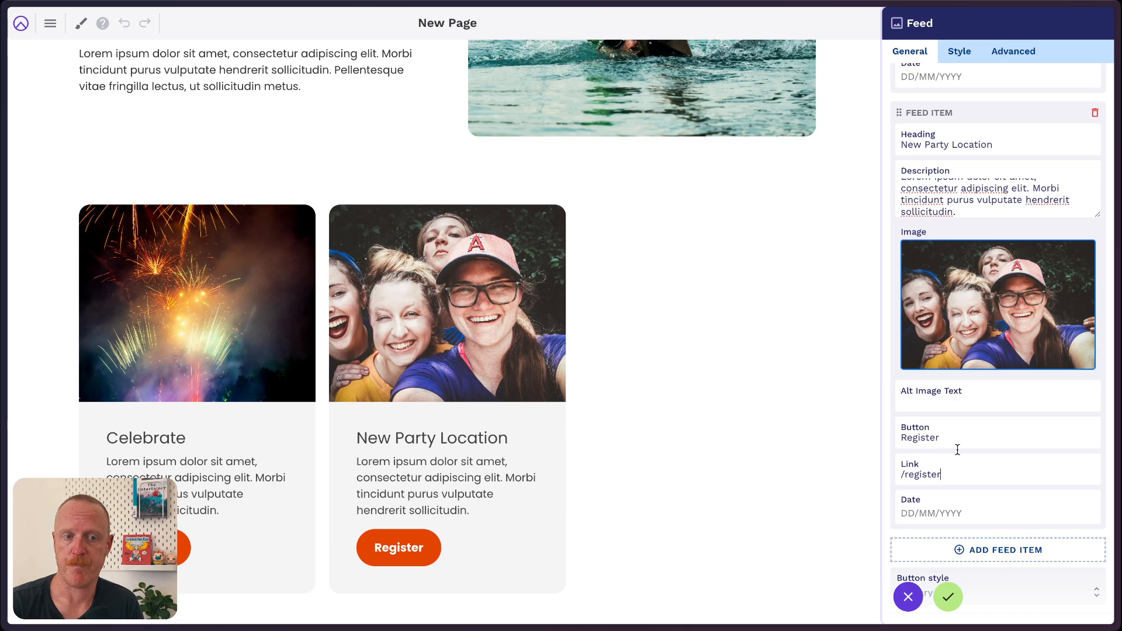
Set the Feed block to display 2 items at a time.
scroll(955, 435, up, 10)
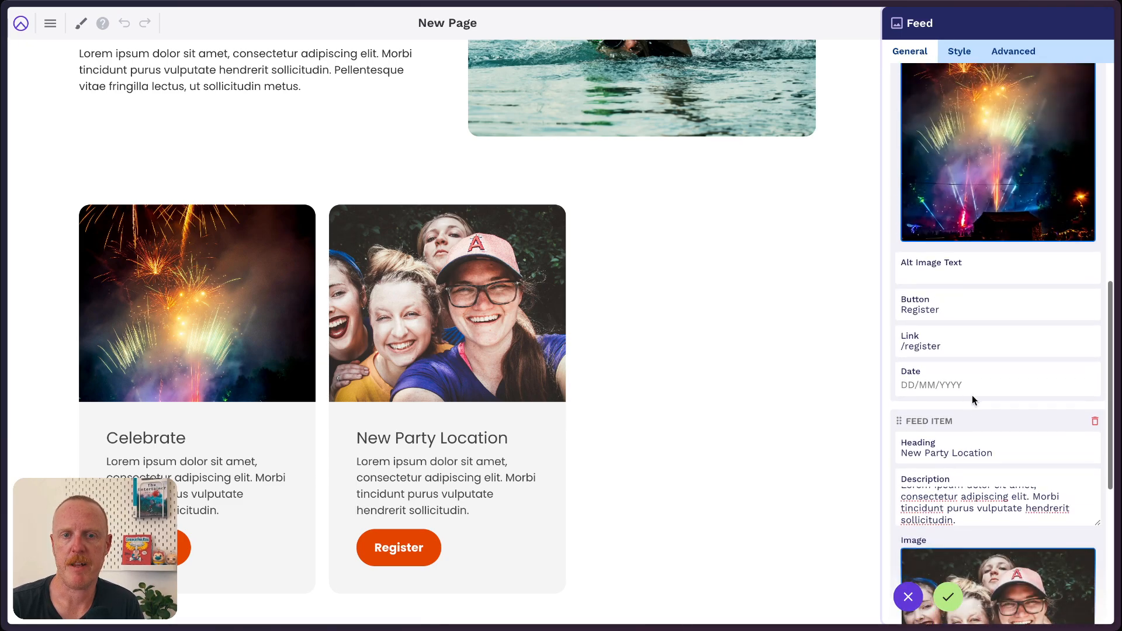
click(934, 199)
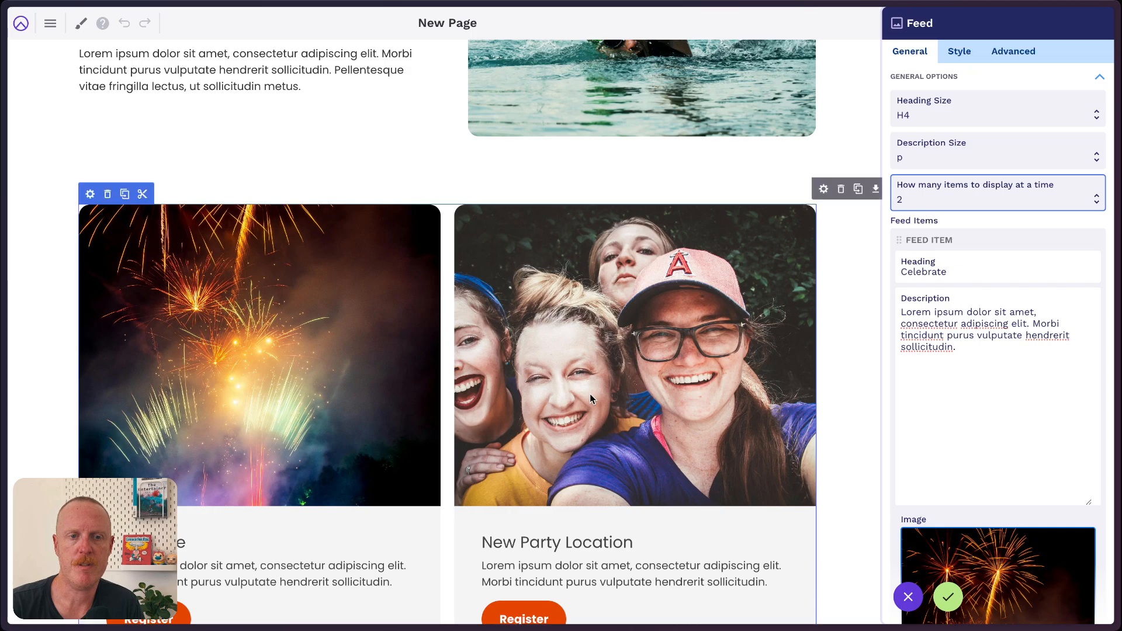
scroll(590, 394, down, 2)
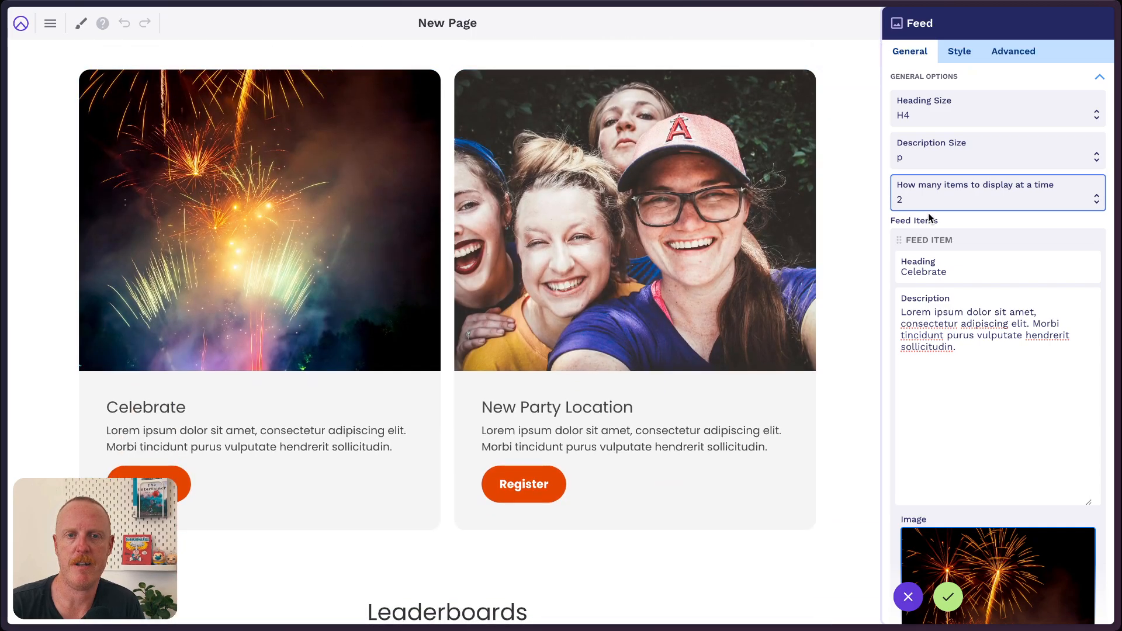
Try displaying 1 feed item at a time and return the setting to 2.
key(Up)
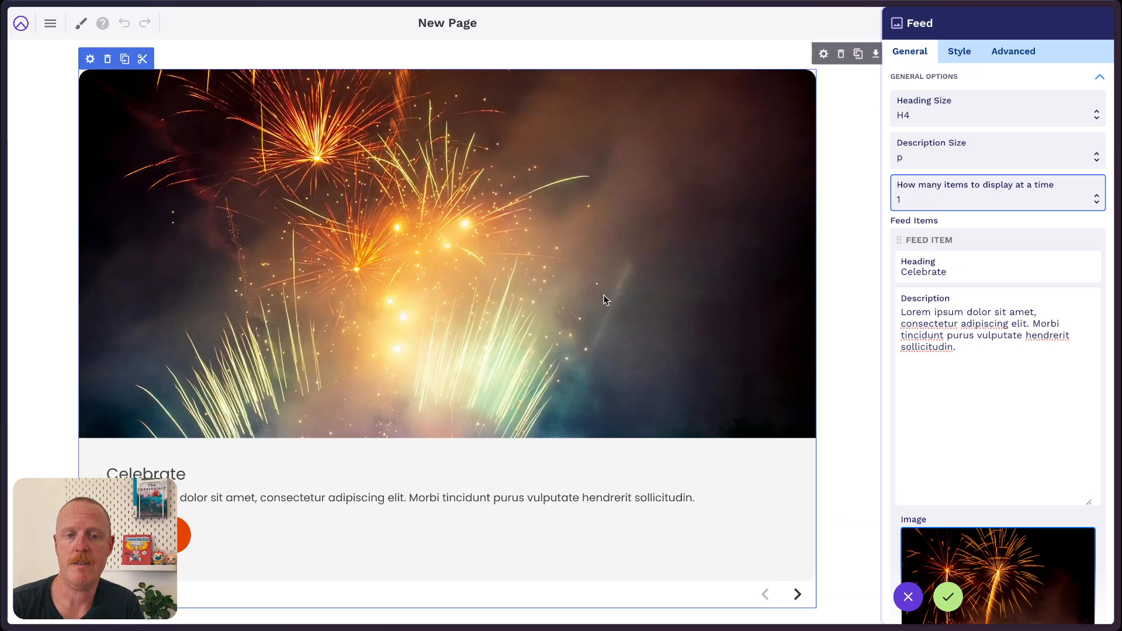
scroll(605, 294, down, 1)
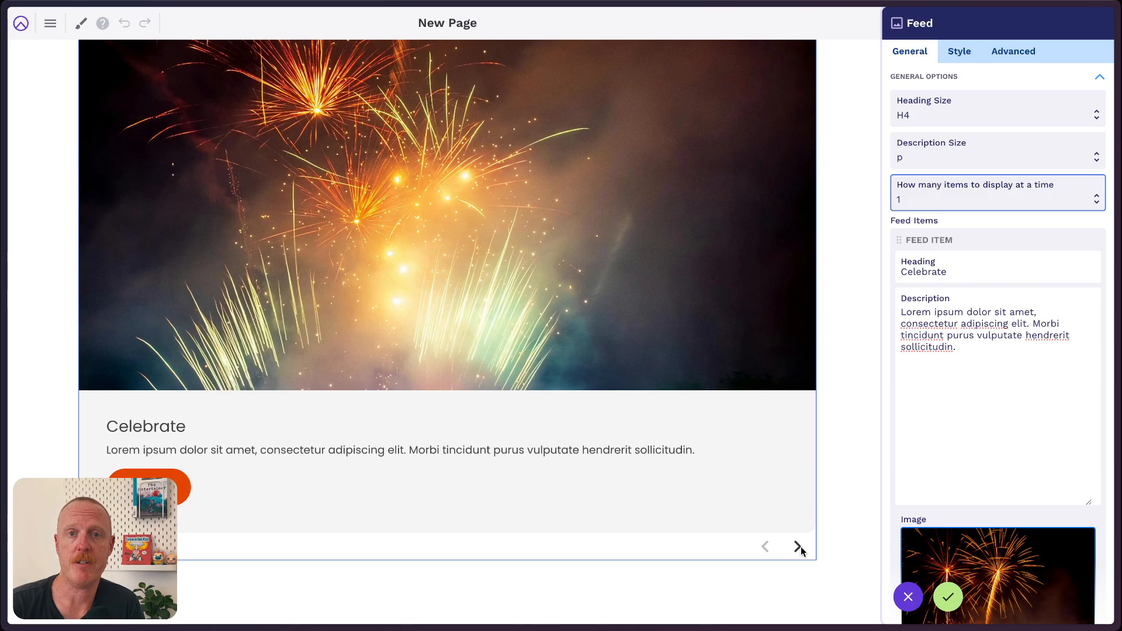
click(943, 210)
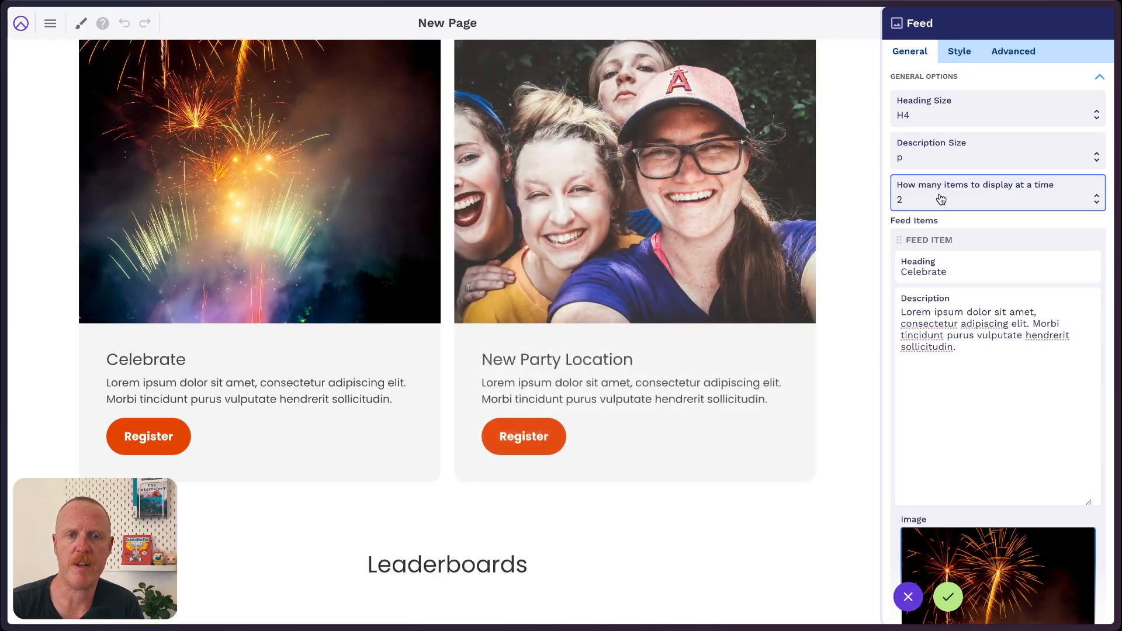
scroll(938, 195, down, 1)
scroll(941, 199, up, 1)
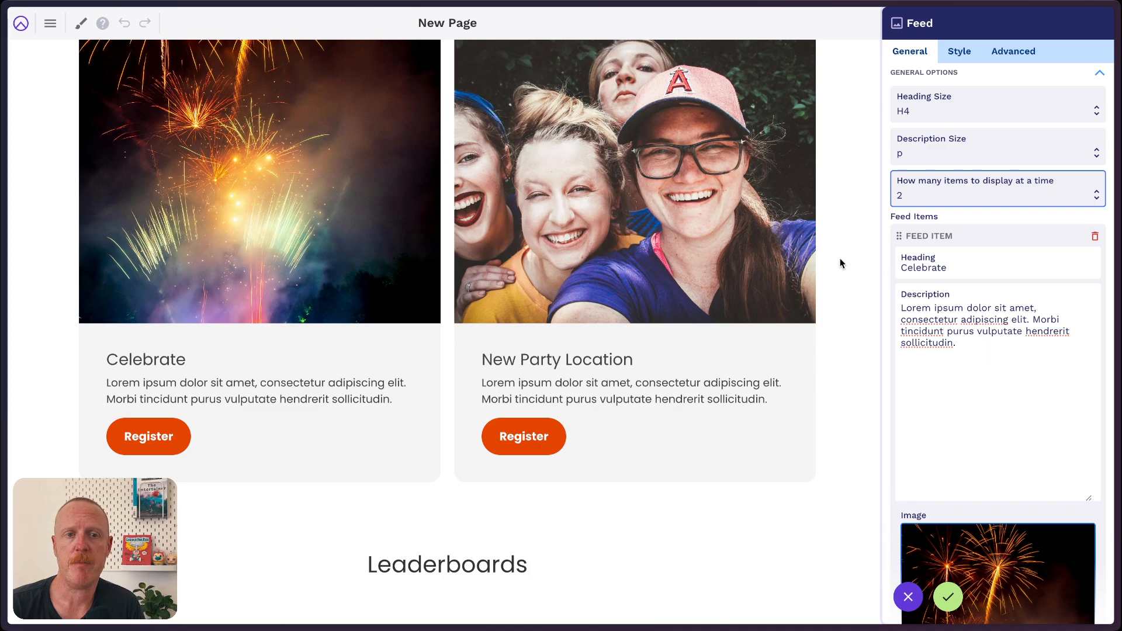
scroll(602, 323, up, 2)
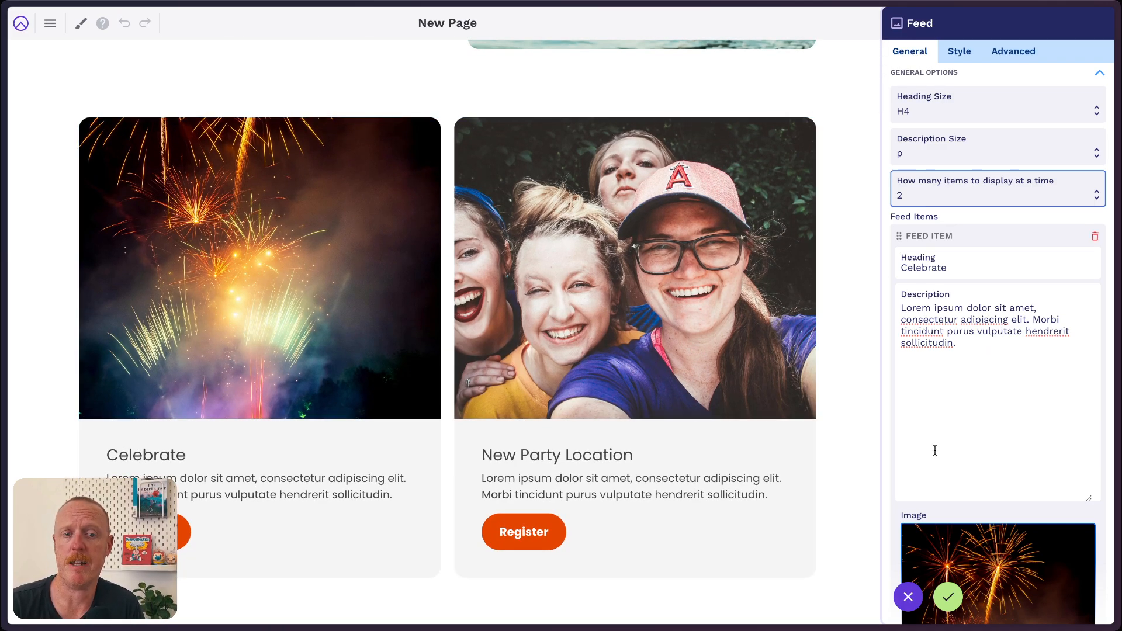
Remove the fireworks image and the button label from the Celebrate feed item.
scroll(947, 450, down, 4)
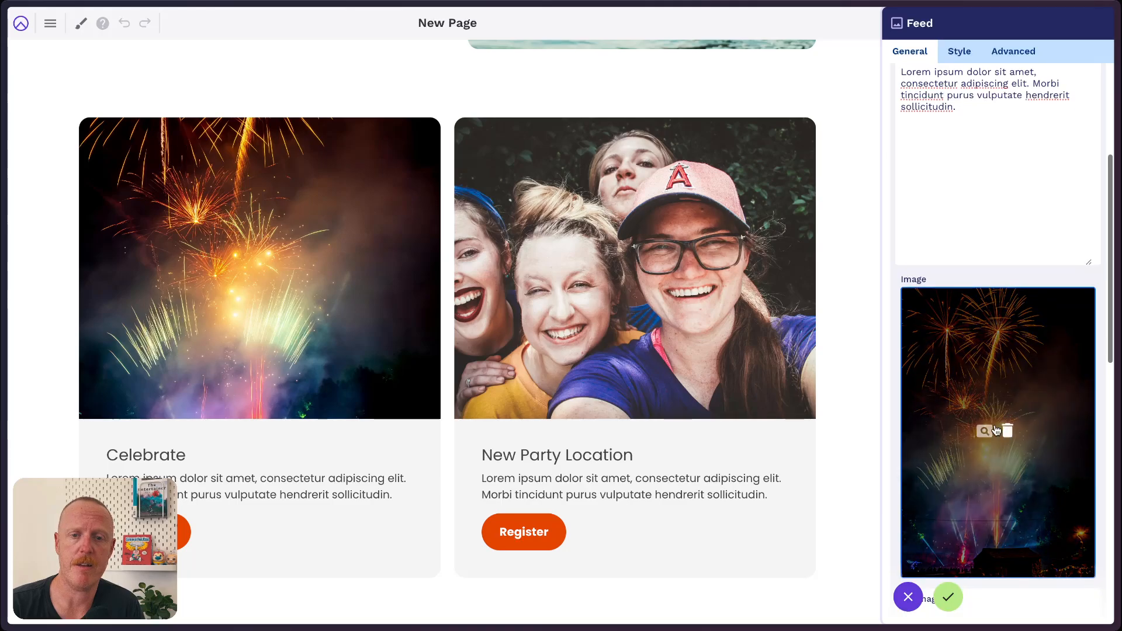
click(1008, 433)
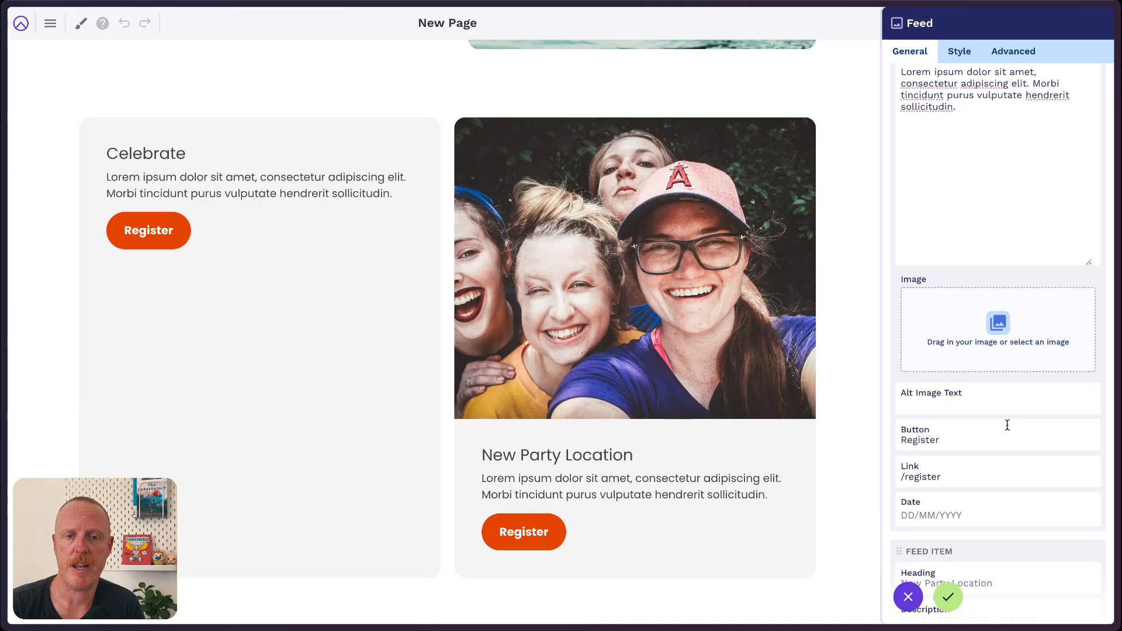
scroll(1006, 425, down, 1)
drag(954, 393, 838, 387)
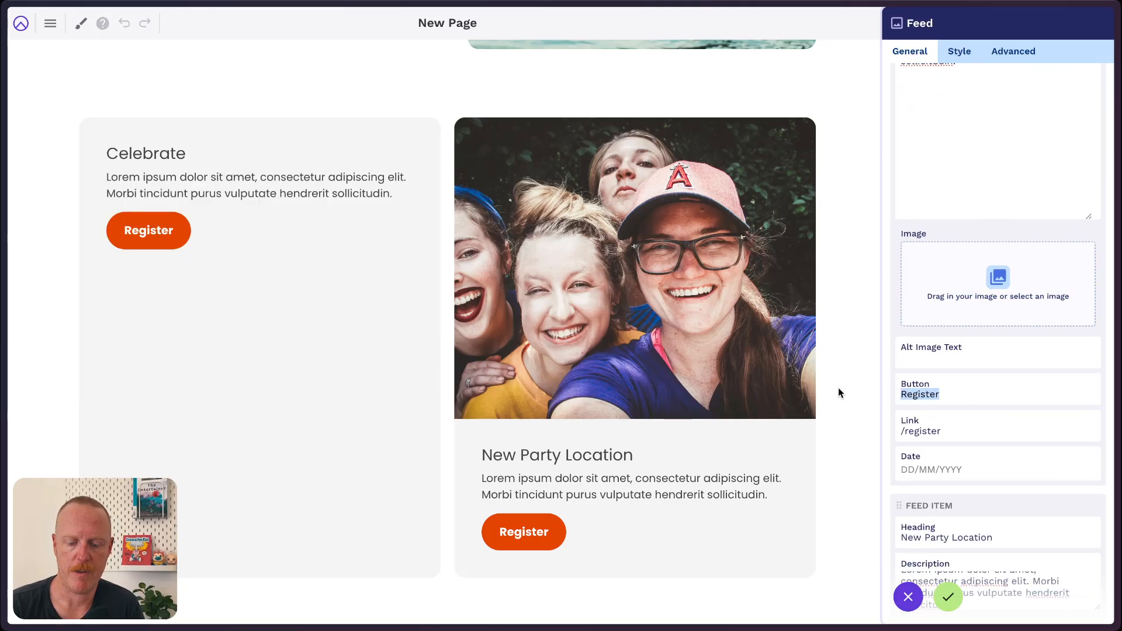
key(BackSpace)
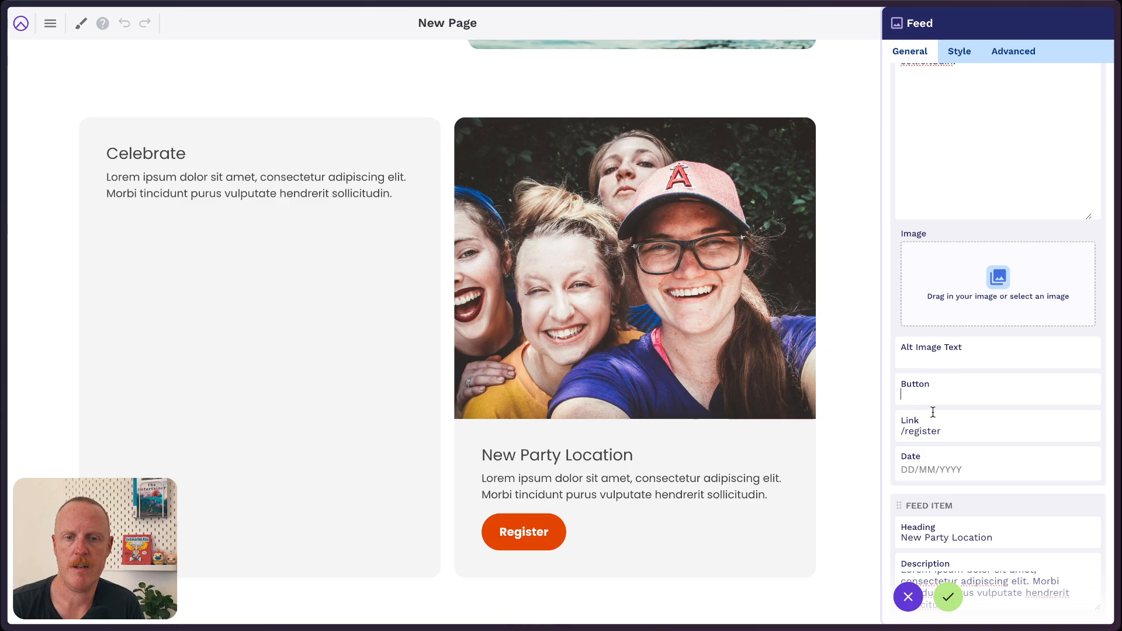
Remove the photo and the button label from the New Party Location item and apply the Feed block changes.
scroll(933, 413, down, 8)
click(1008, 308)
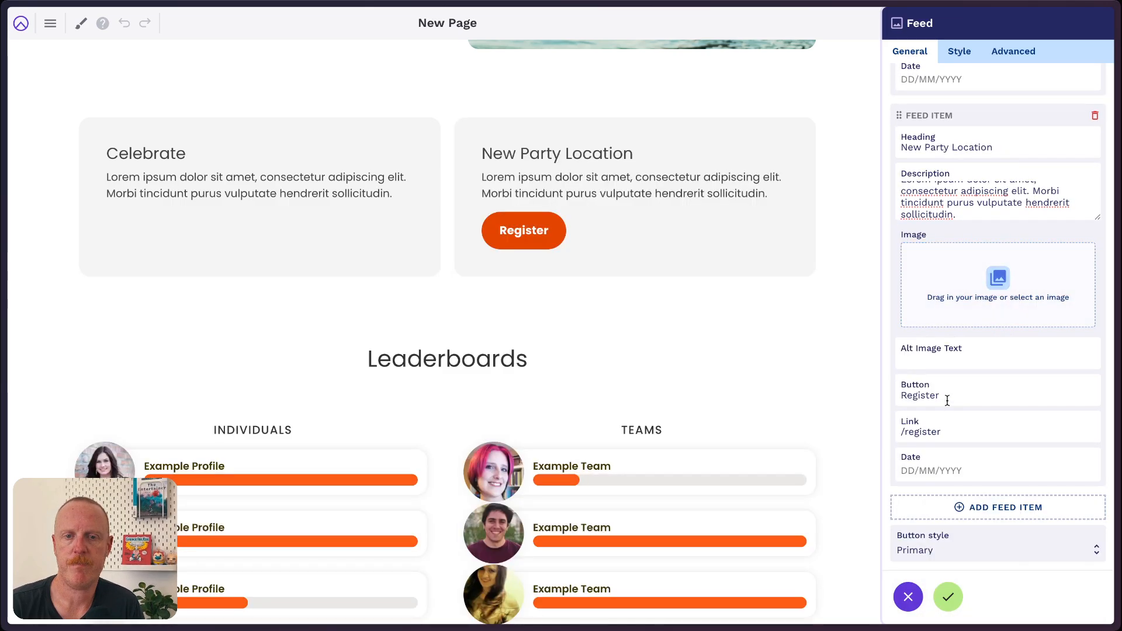
drag(947, 400, 845, 384)
key(BackSpace)
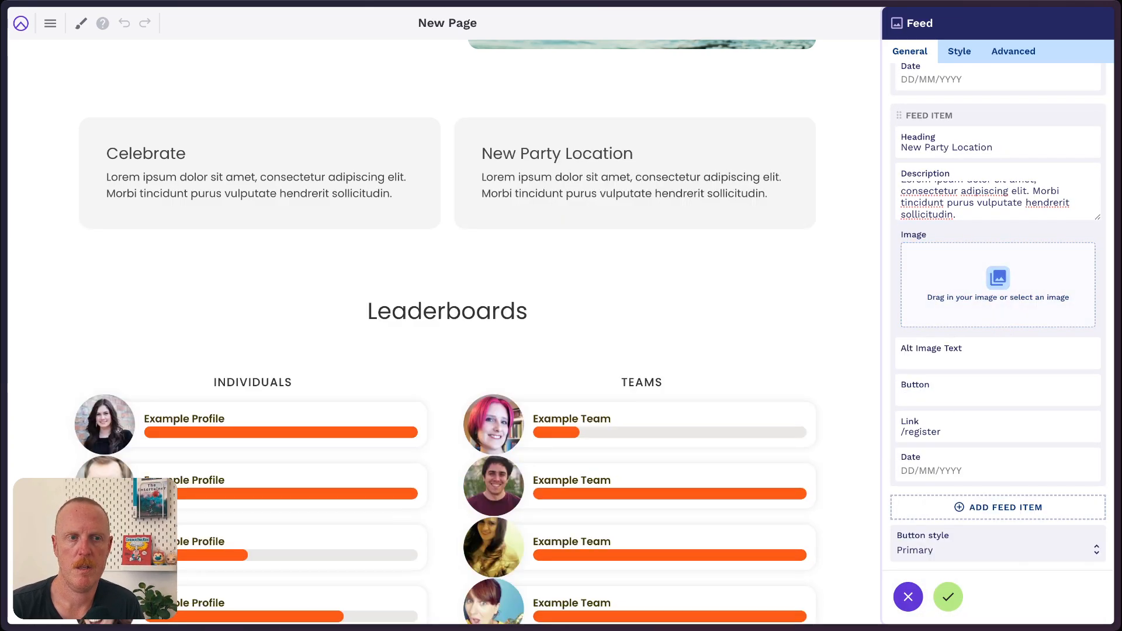
scroll(657, 367, up, 4)
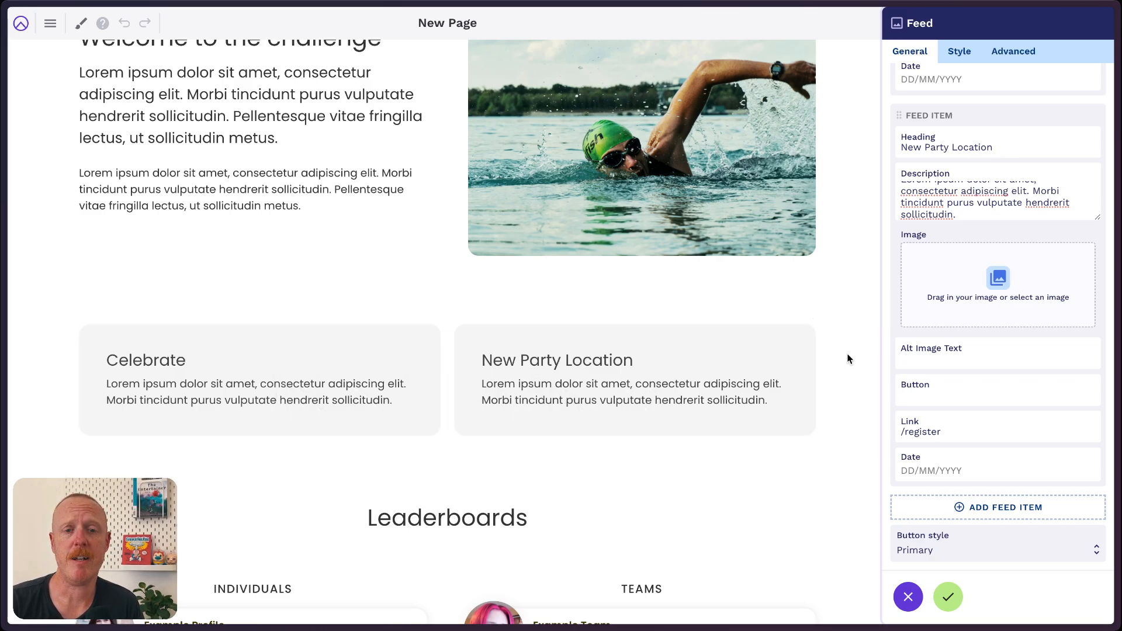
click(948, 597)
Insert a full-width single-column section between the Feed block and the Leaderboards.
click(563, 465)
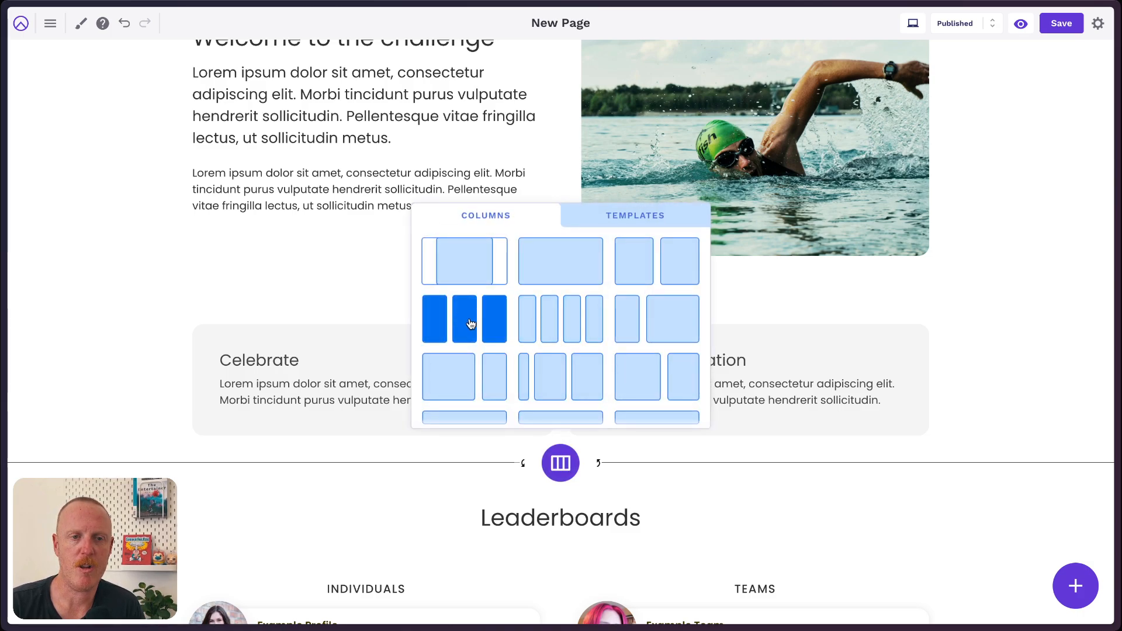
click(974, 418)
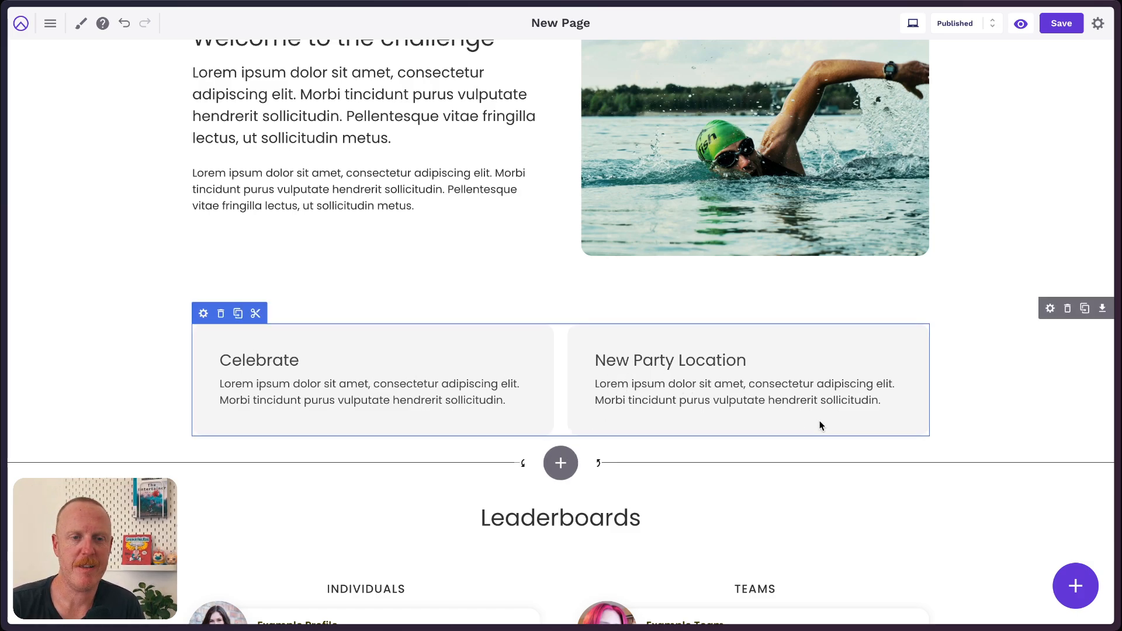
click(560, 463)
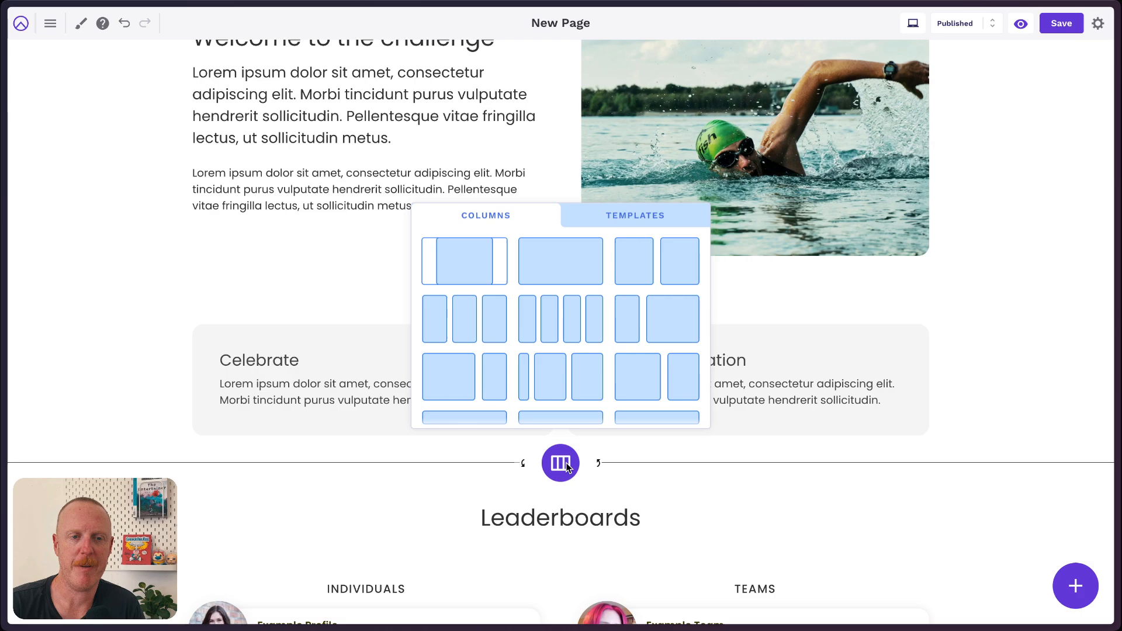
click(531, 264)
scroll(585, 369, down, 2)
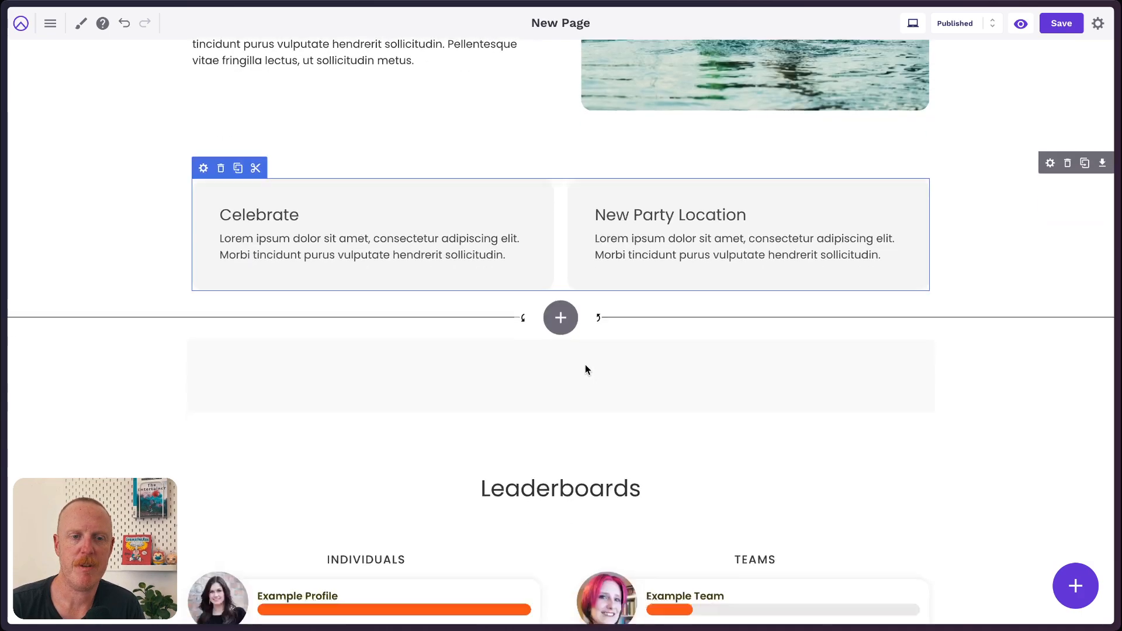
Find the Statistics Grid block and insert it into the empty section above the Leaderboards.
click(1075, 595)
click(1033, 587)
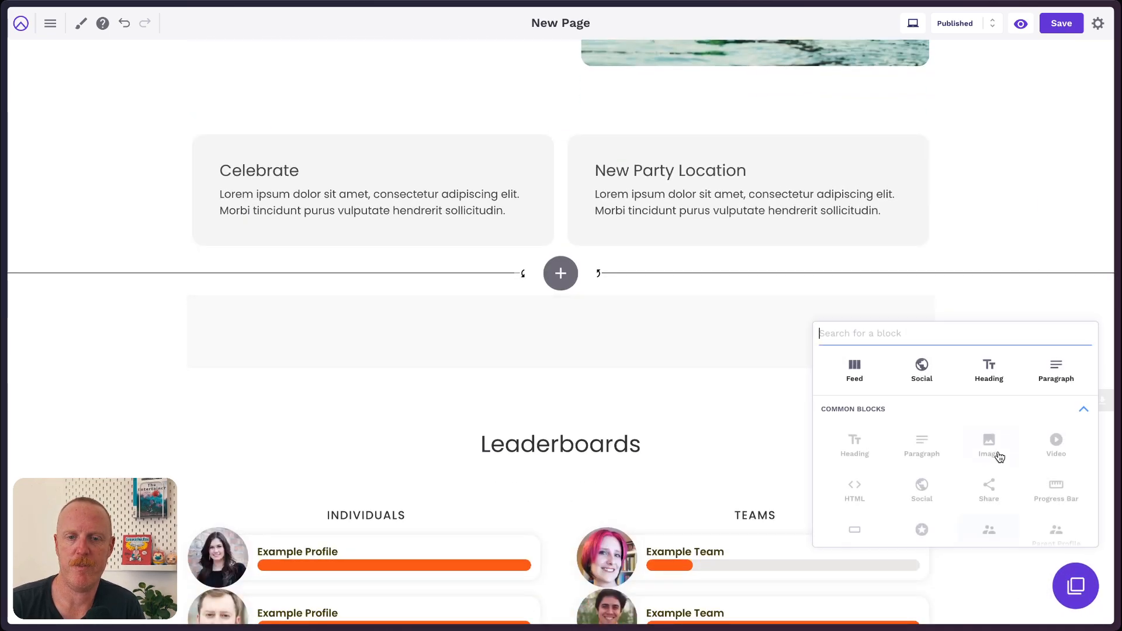
text(sta)
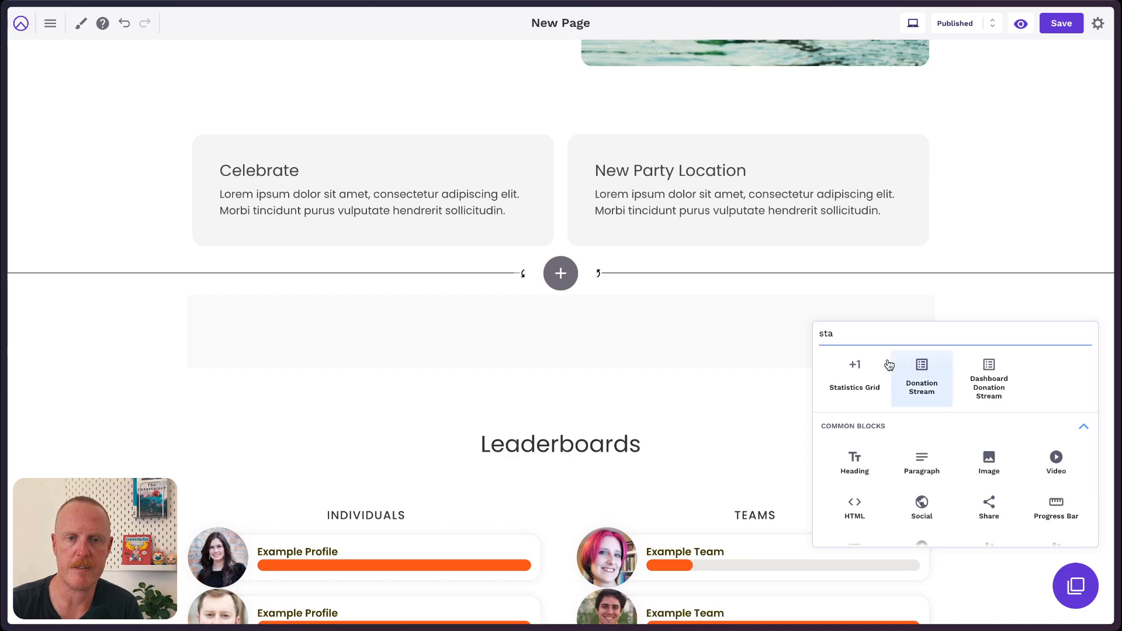
click(856, 379)
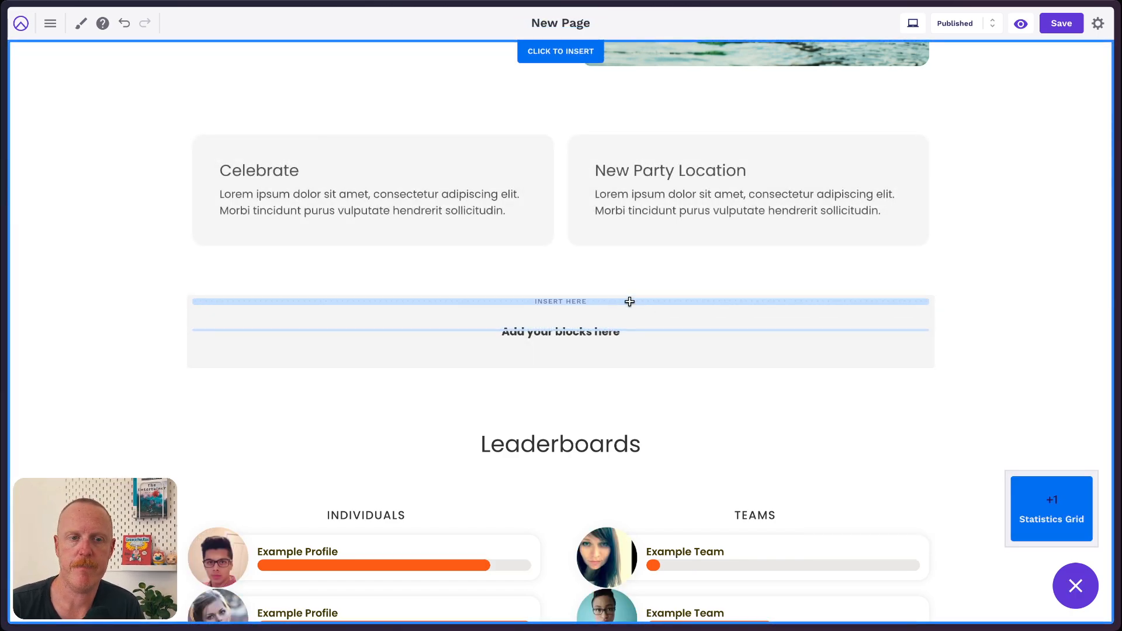
click(629, 302)
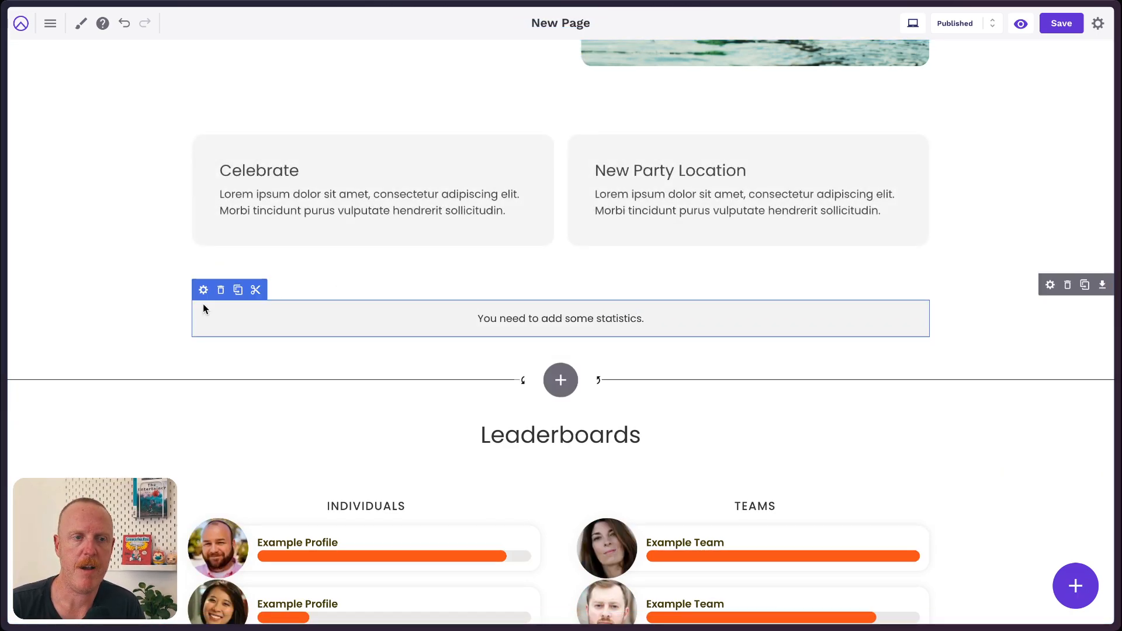
Add a statistic to the Statistics Grid with the heading "30K+" and the description "New donors in 2024".
click(202, 289)
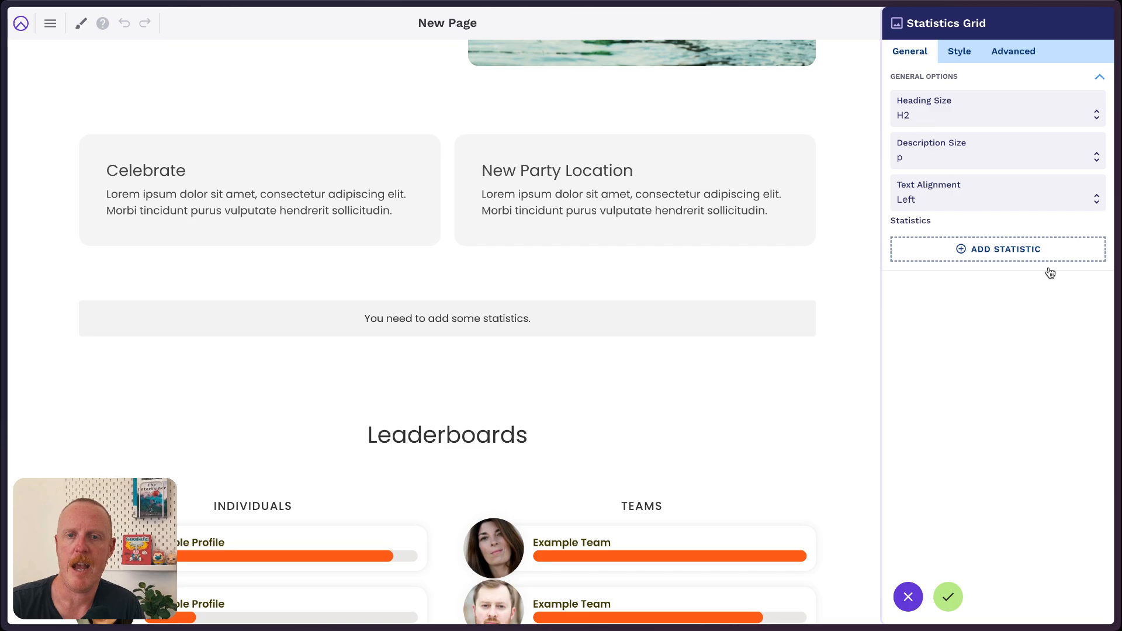
click(1005, 251)
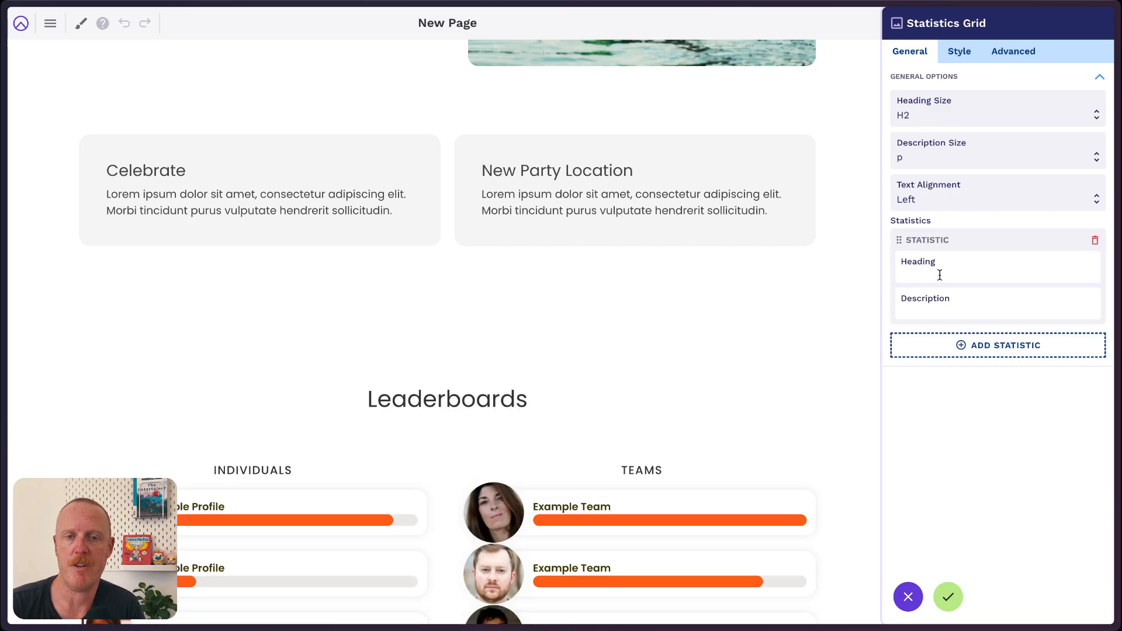
click(939, 274)
text(30)
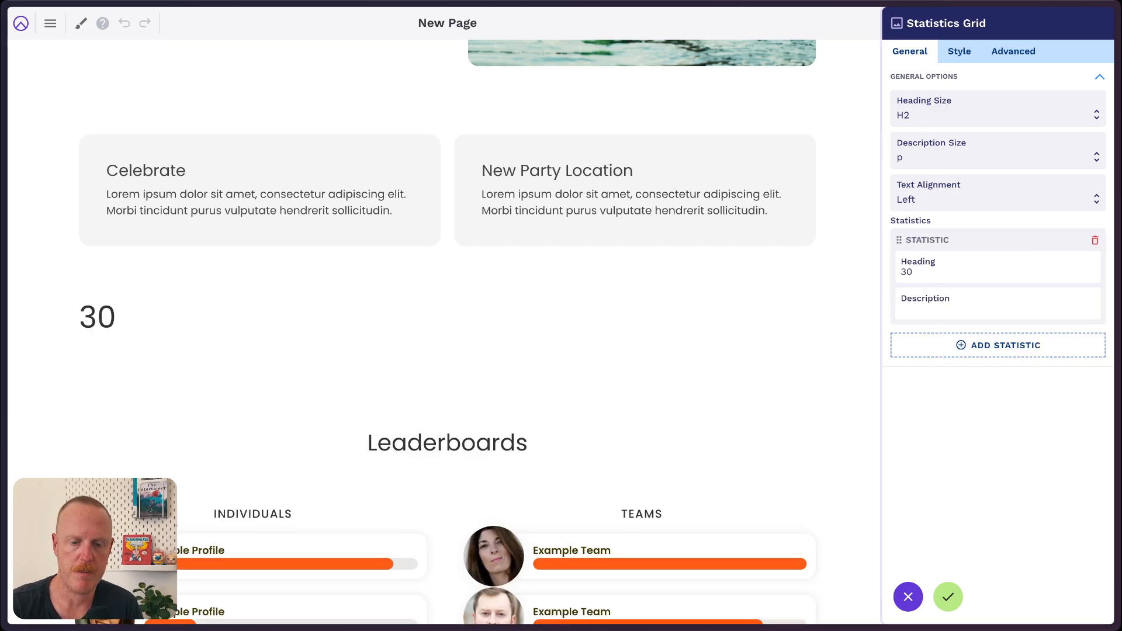
text(K+)
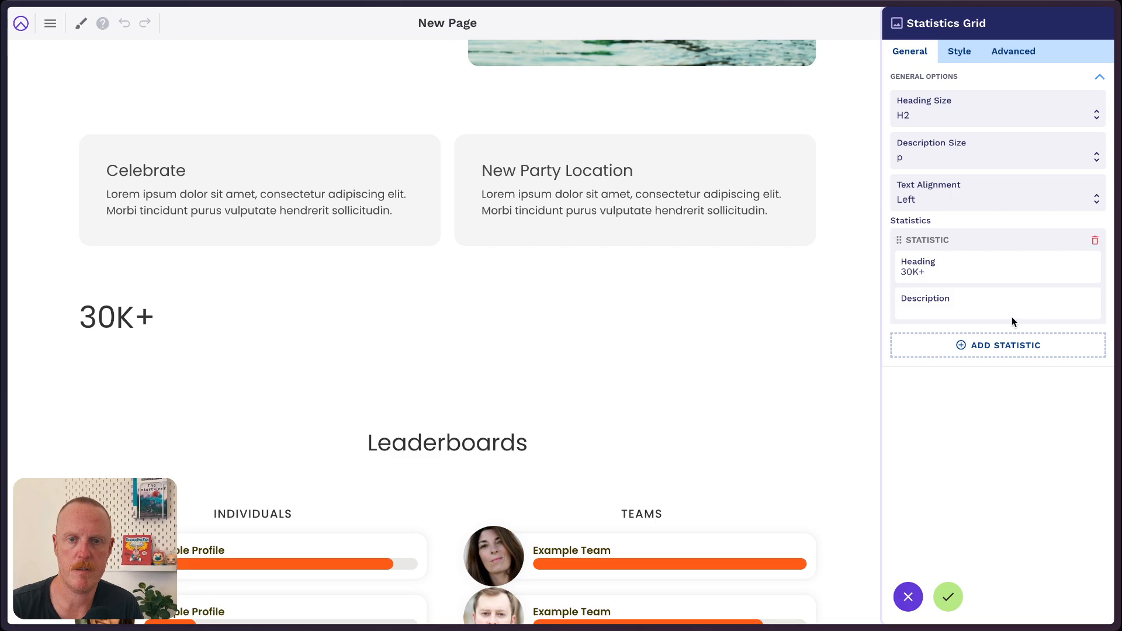
text(New donors )
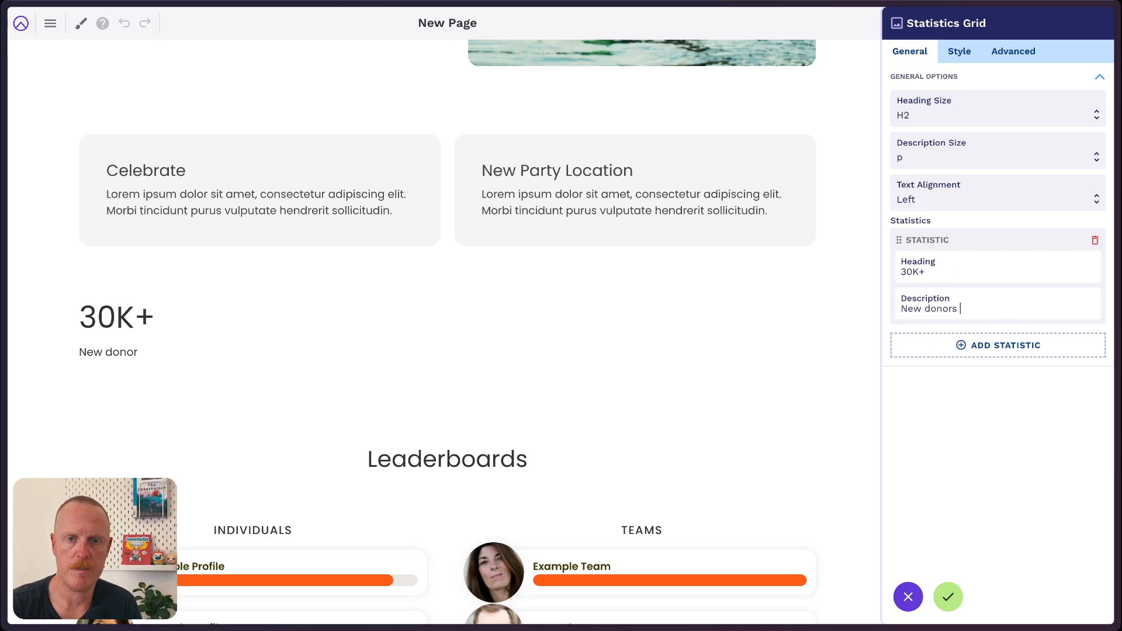
text(in 2024)
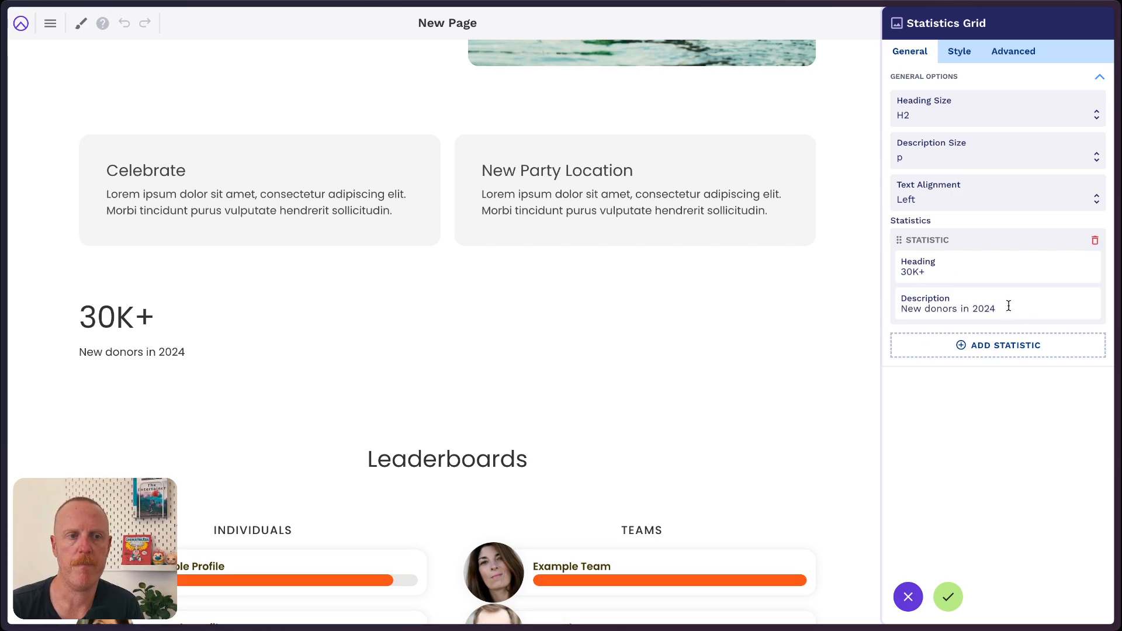
Add a second statistic with the heading "500000" and the description "New users to the platform".
click(1026, 347)
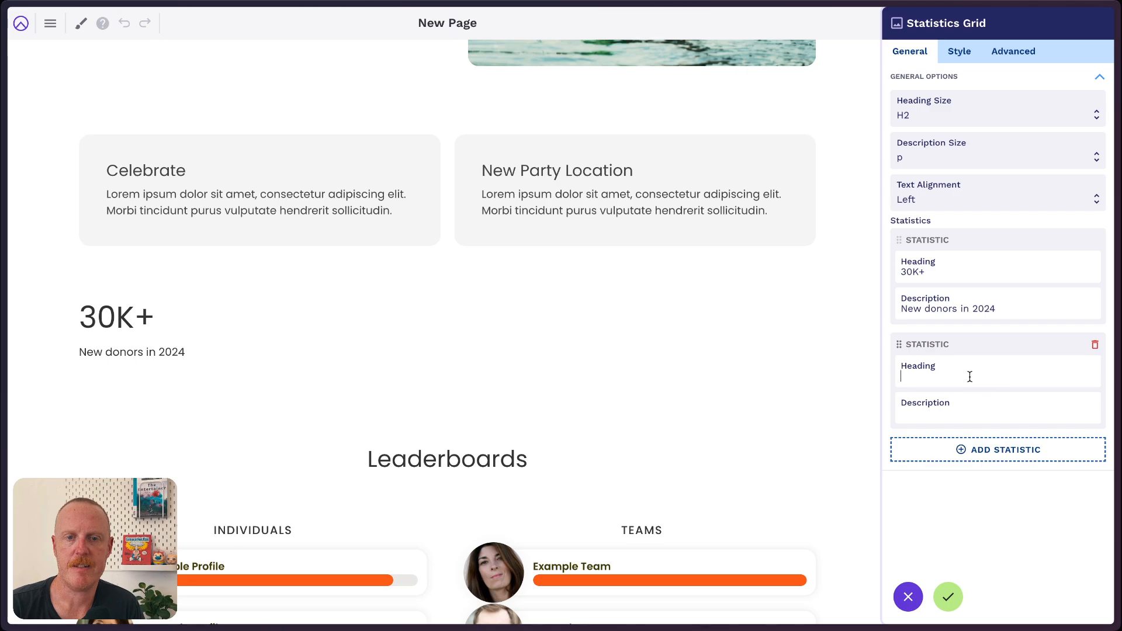
text(500000)
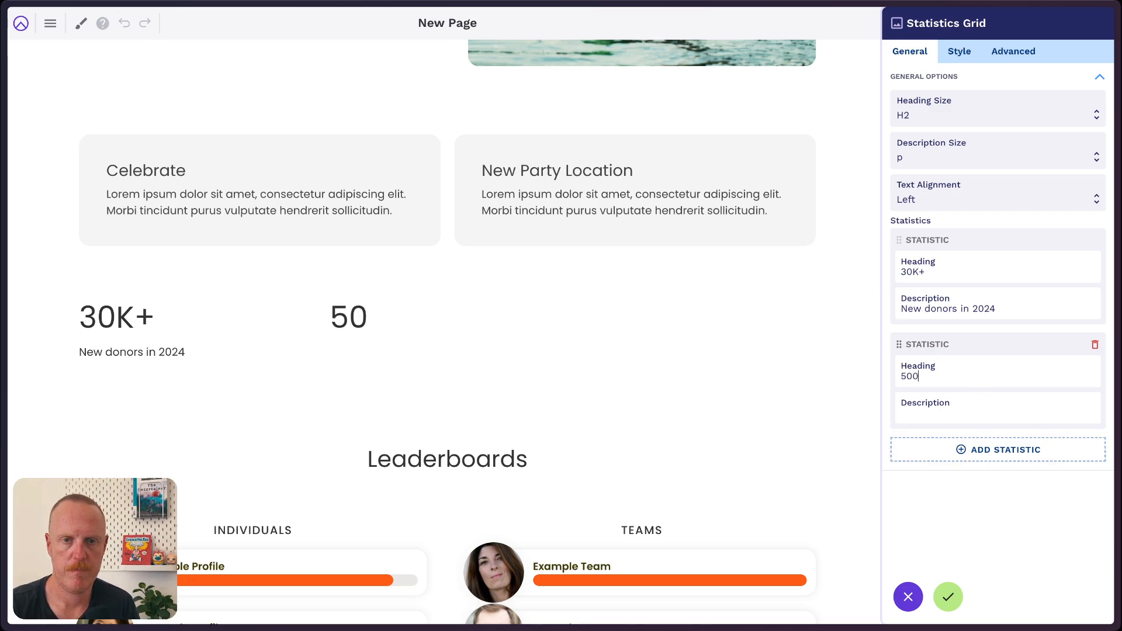
click(979, 421)
text(New us)
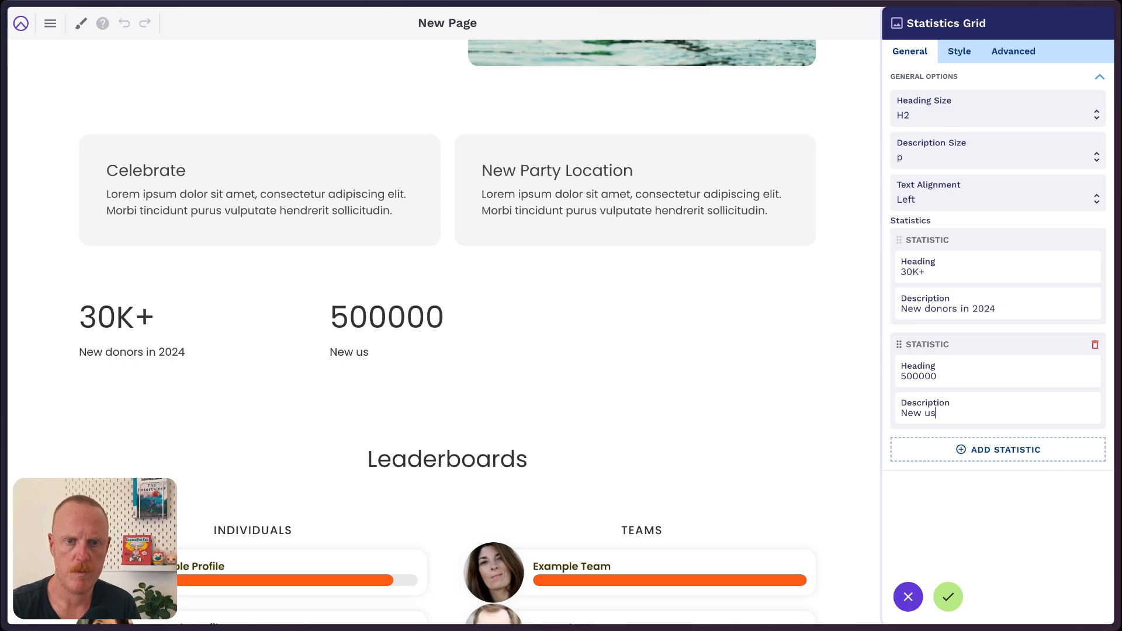
text(ers )
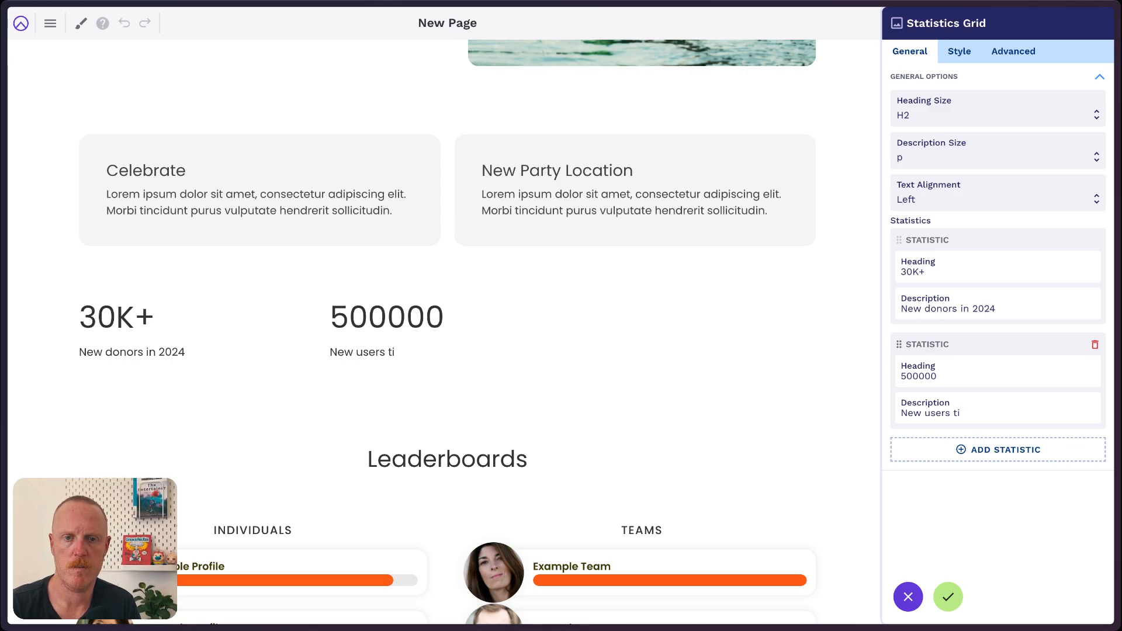
text(to the )
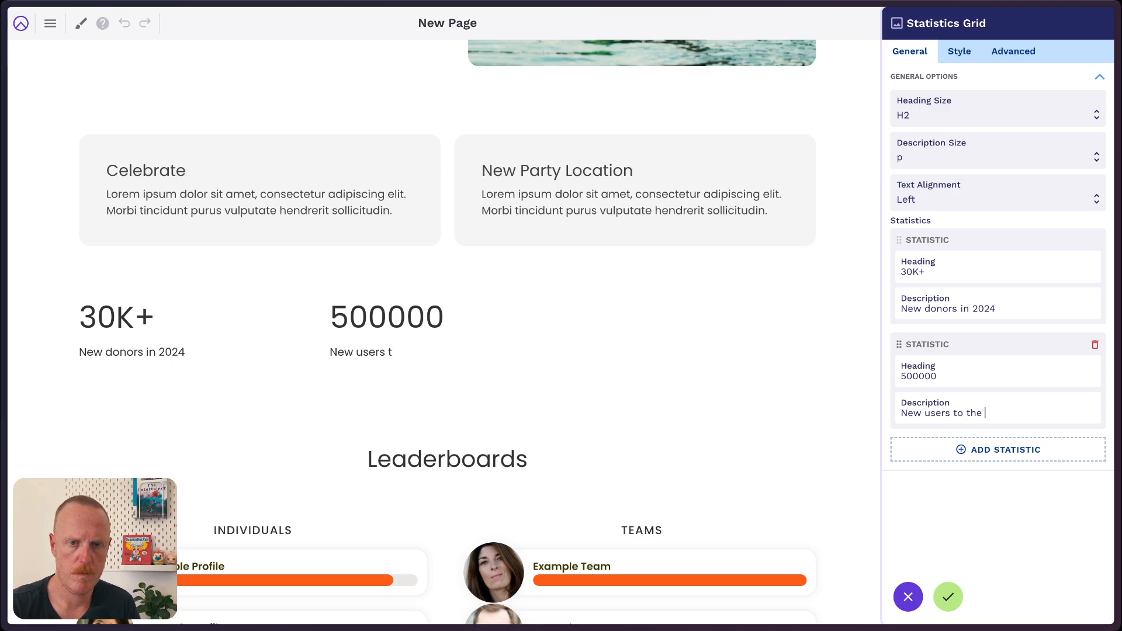
text(platform)
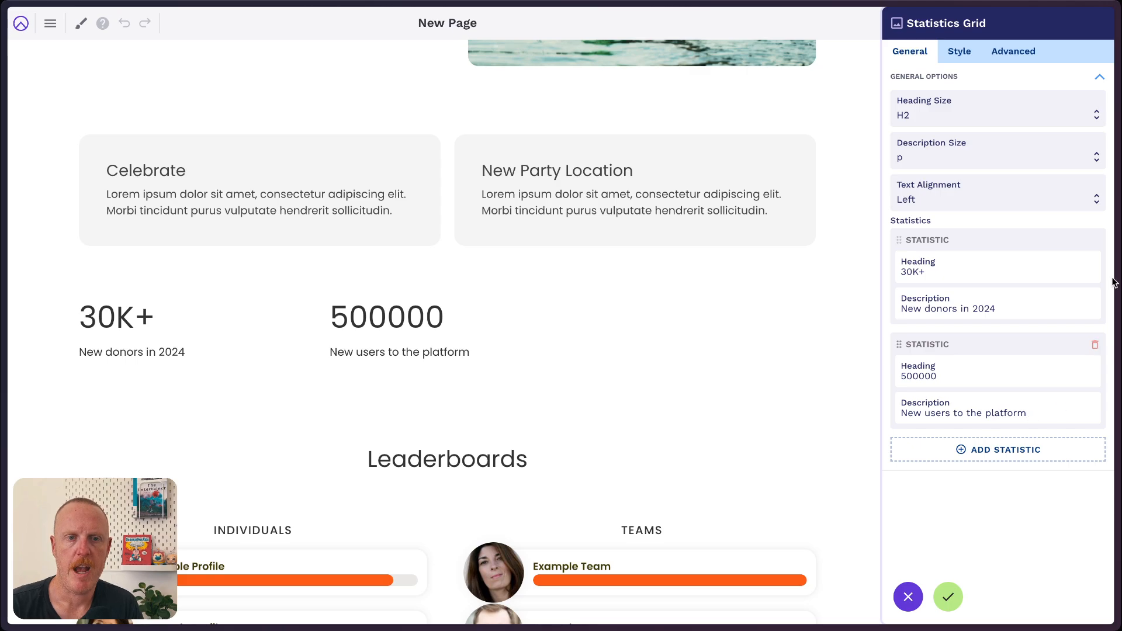
Set the statistics' heading size to H1, description size to H5 and text alignment to Center.
click(928, 117)
click(933, 101)
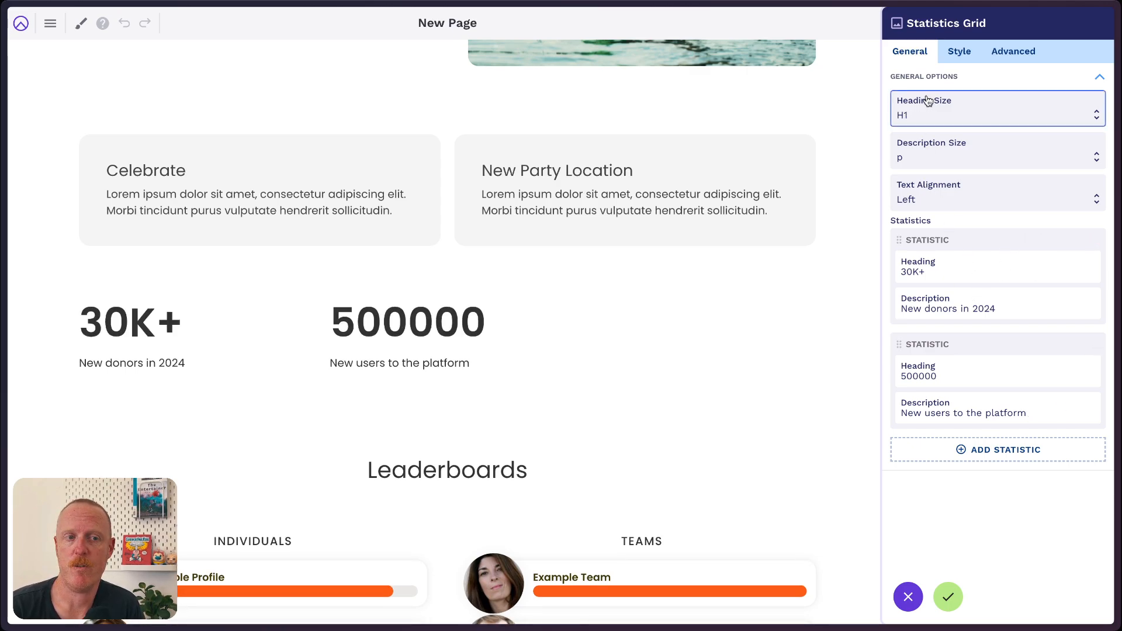
click(944, 163)
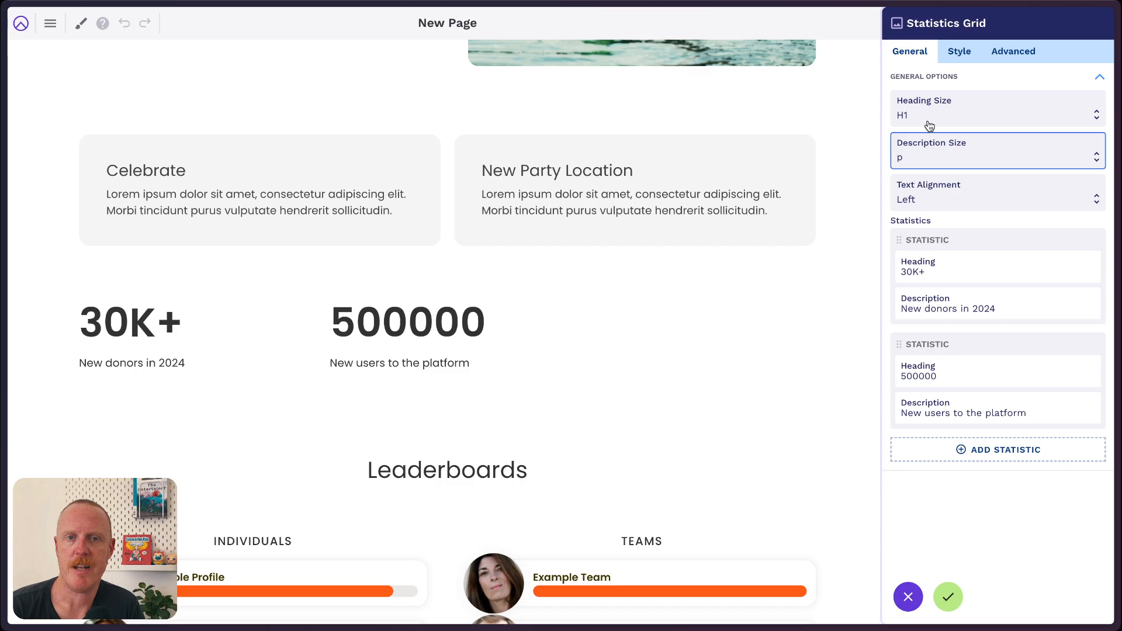
click(929, 126)
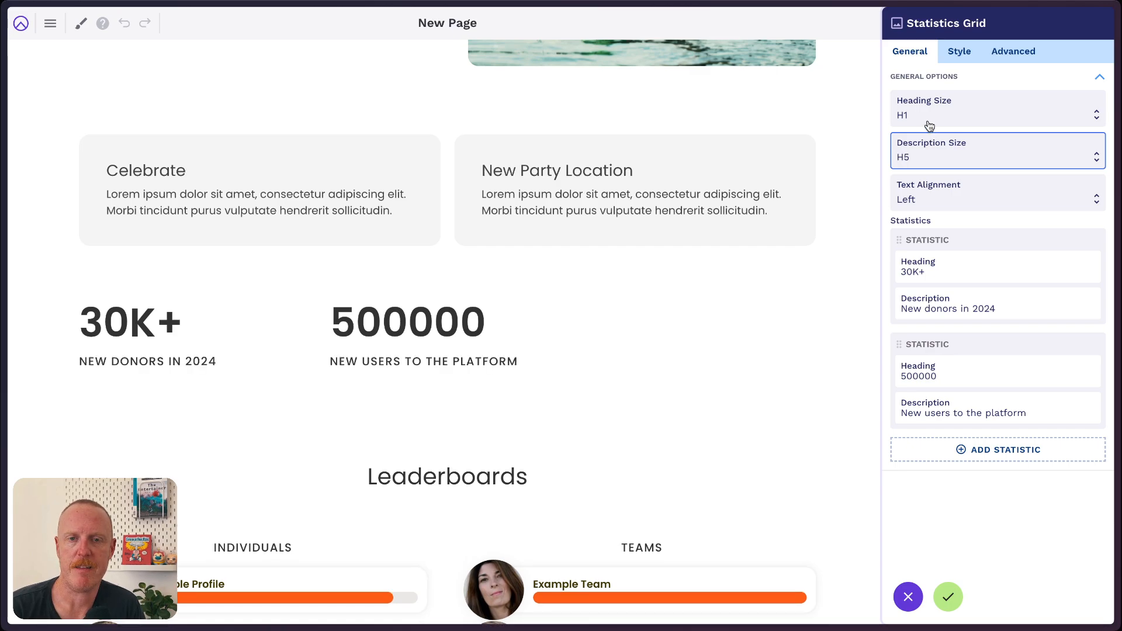
click(934, 202)
click(933, 213)
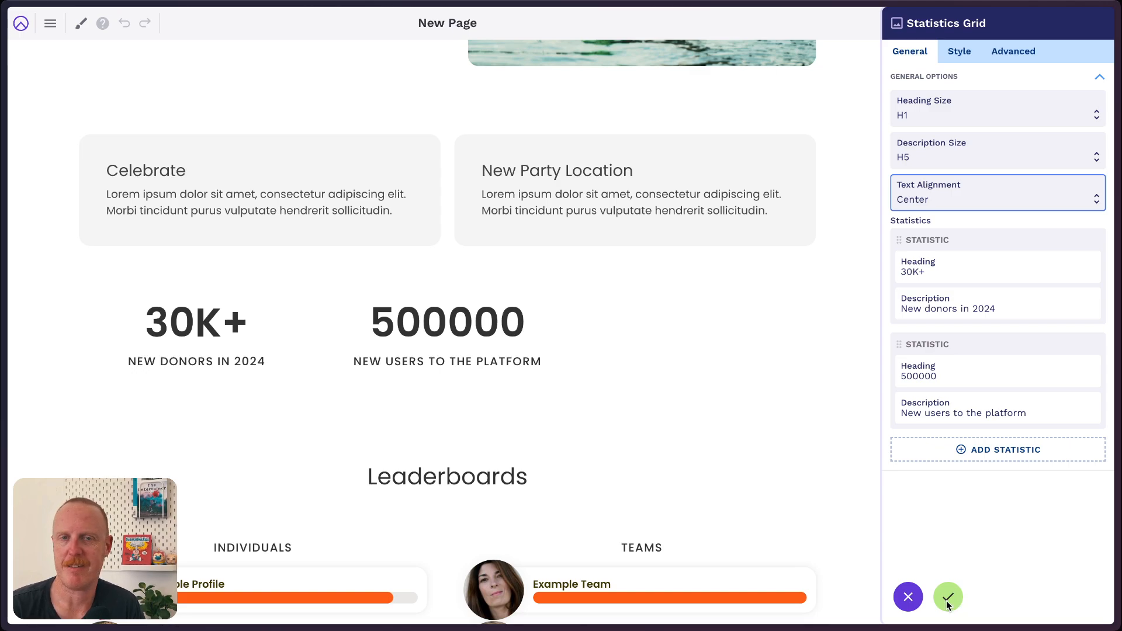
Discard the Statistics Grid settings and delete both the empty block and the Statistics Grid from the section.
click(908, 597)
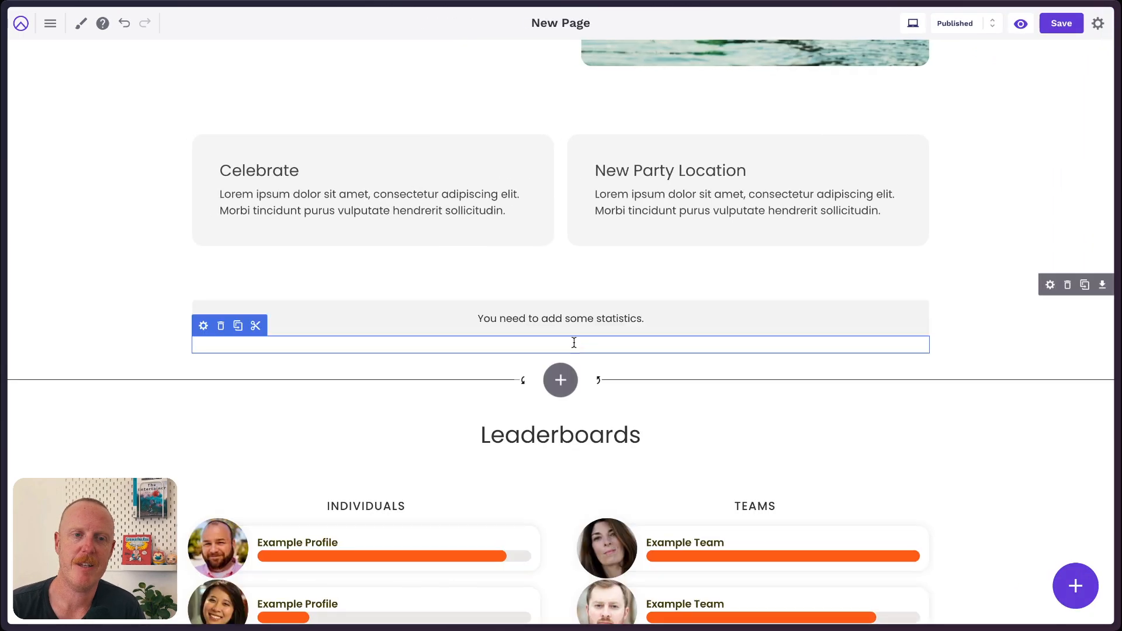
click(222, 326)
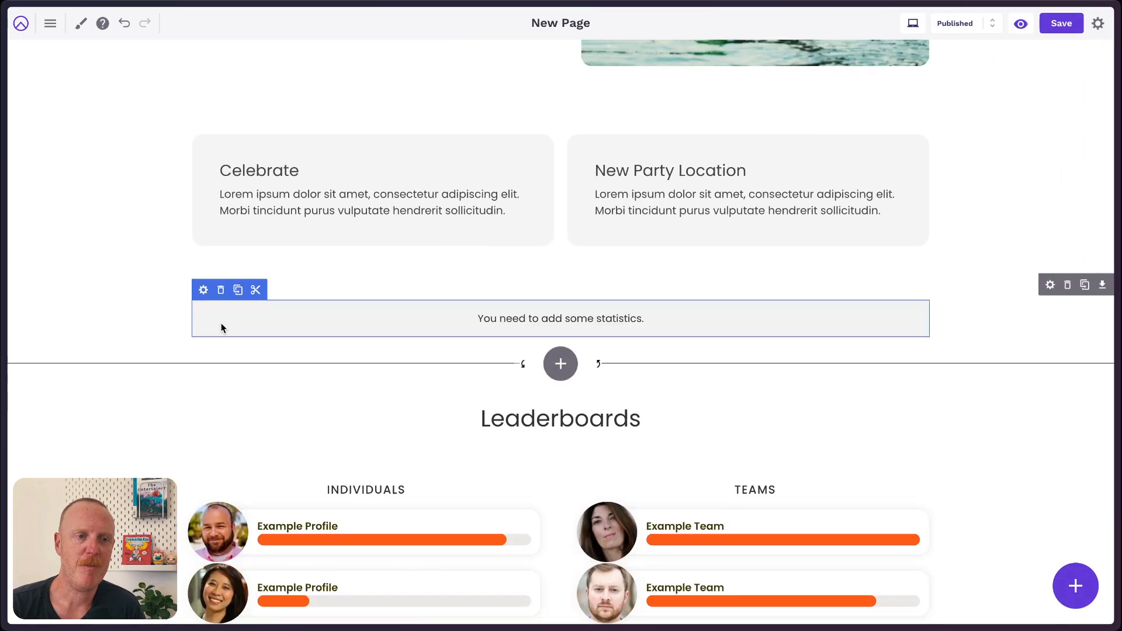
click(221, 290)
Find the Logos block and insert it into the empty section above the Leaderboards.
click(1076, 586)
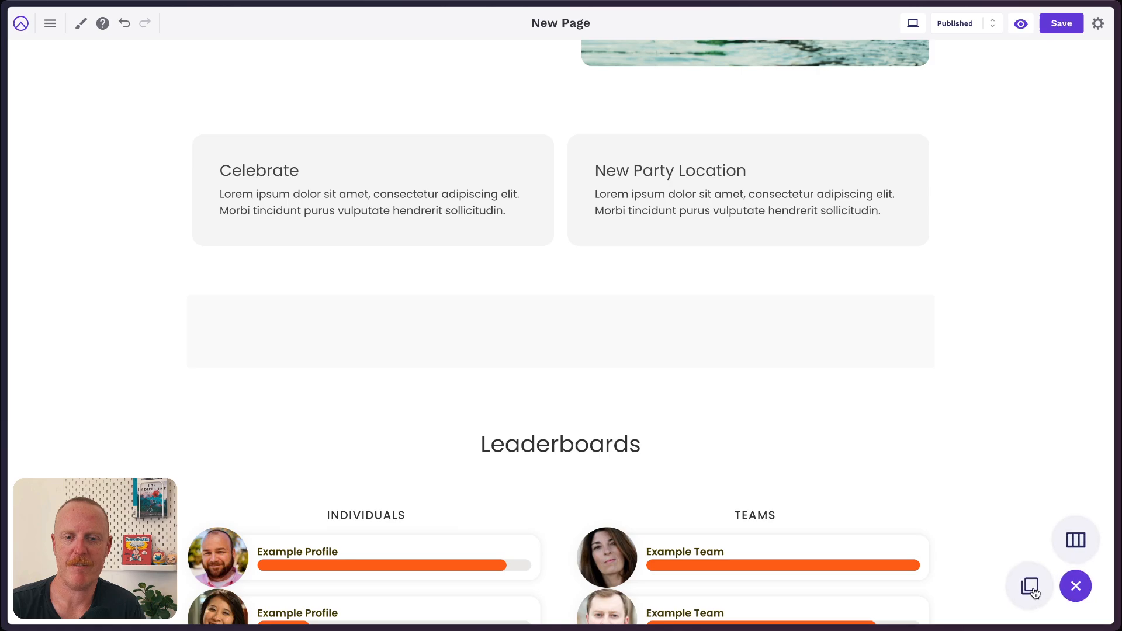
click(1030, 586)
text(logo)
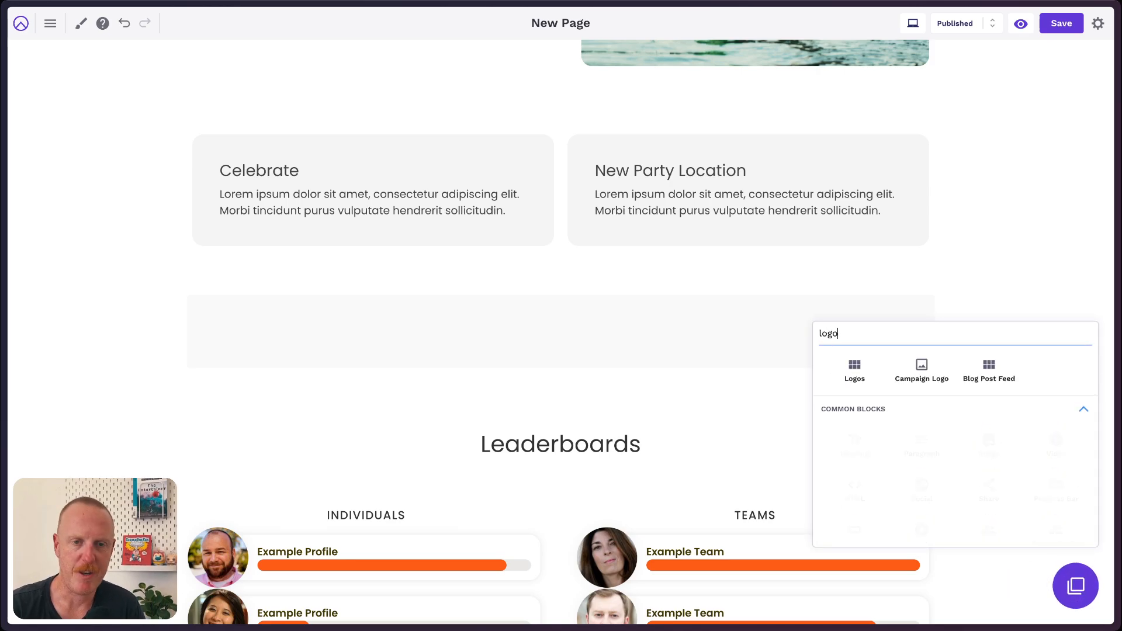
click(854, 371)
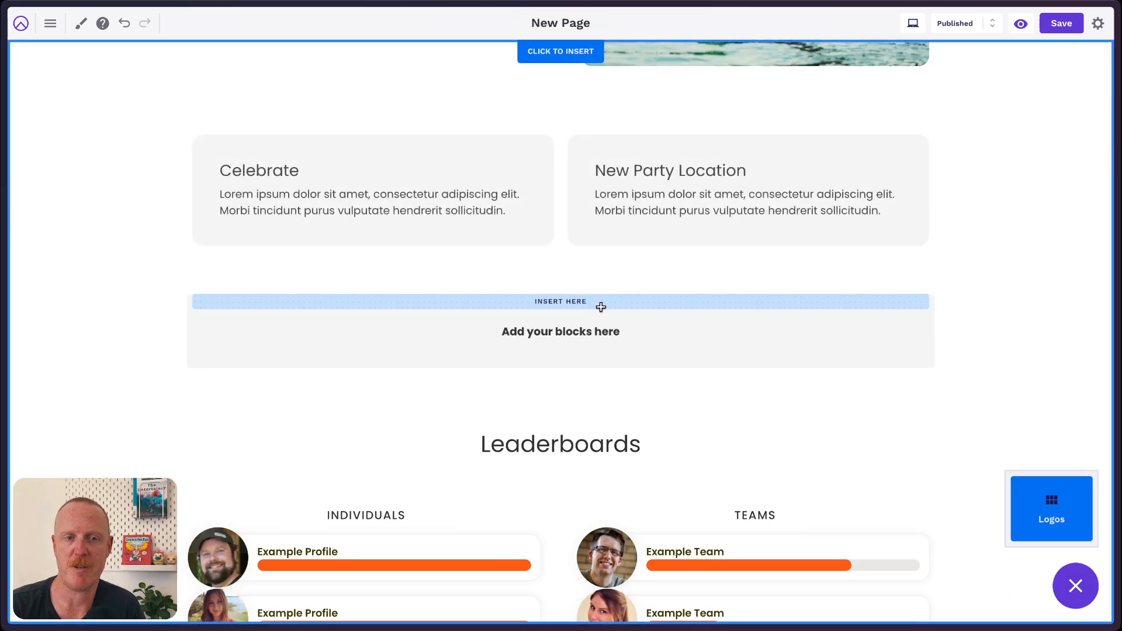
click(601, 305)
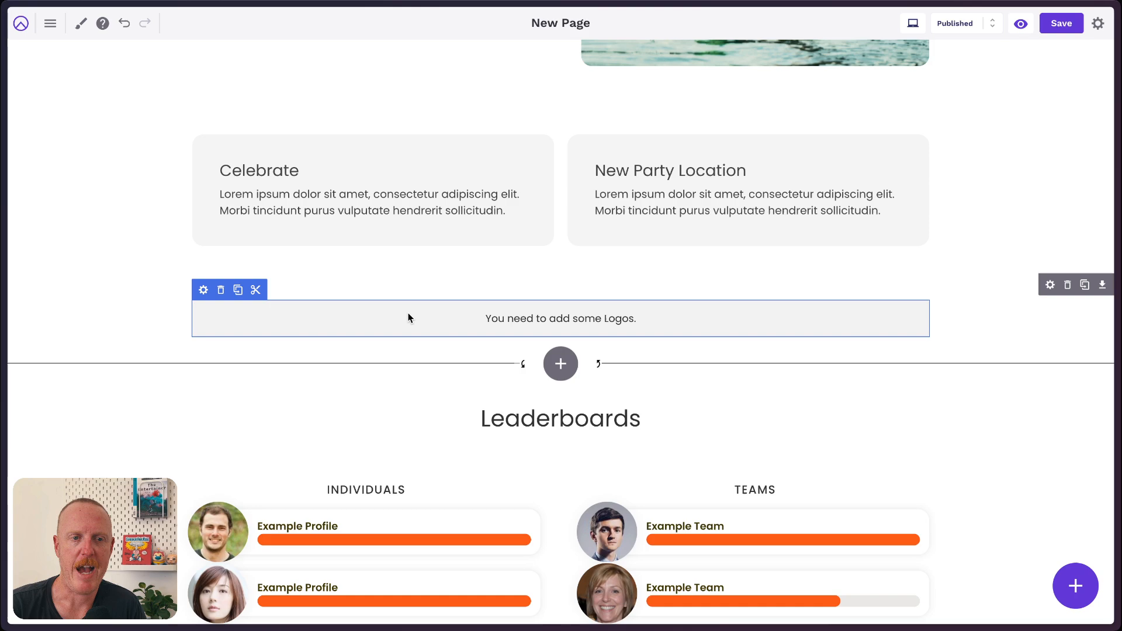
Add a first item to the Logos block with the tents photo from the media library.
click(204, 290)
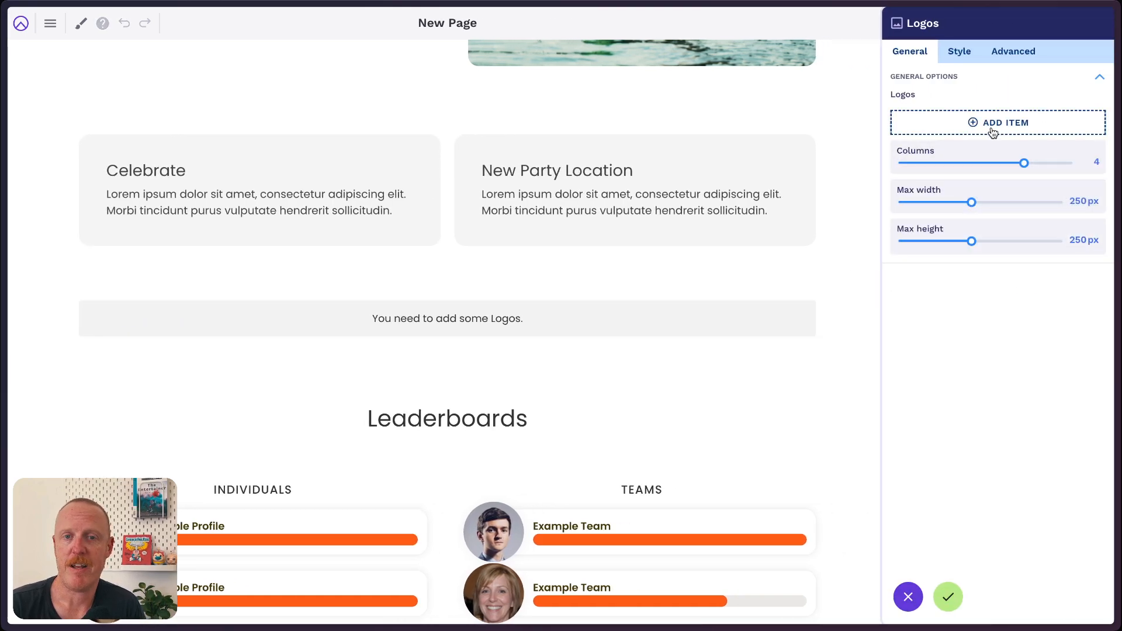
click(968, 126)
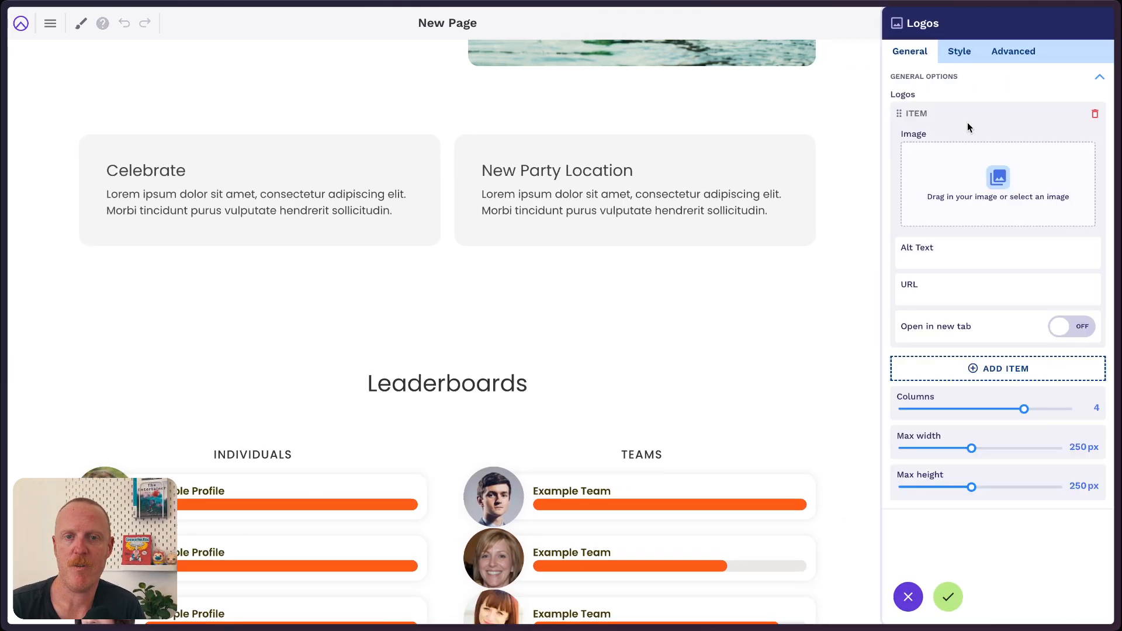
click(951, 178)
click(837, 251)
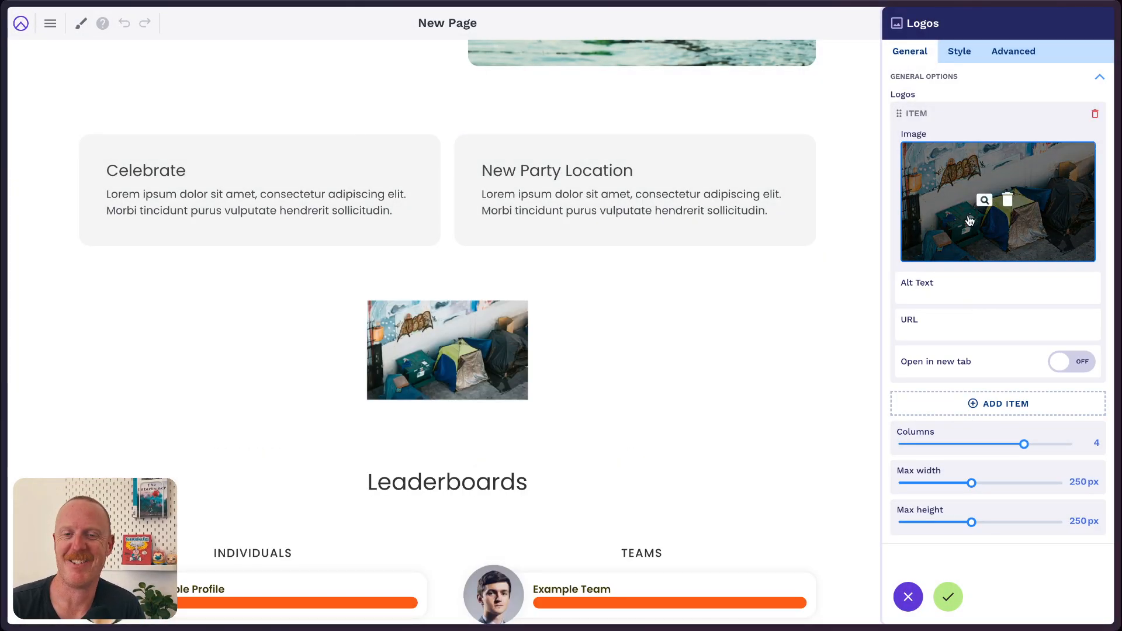
Add two more items to the Logos block, using the fireworks image and the photo of the group of friends.
click(1003, 404)
click(984, 487)
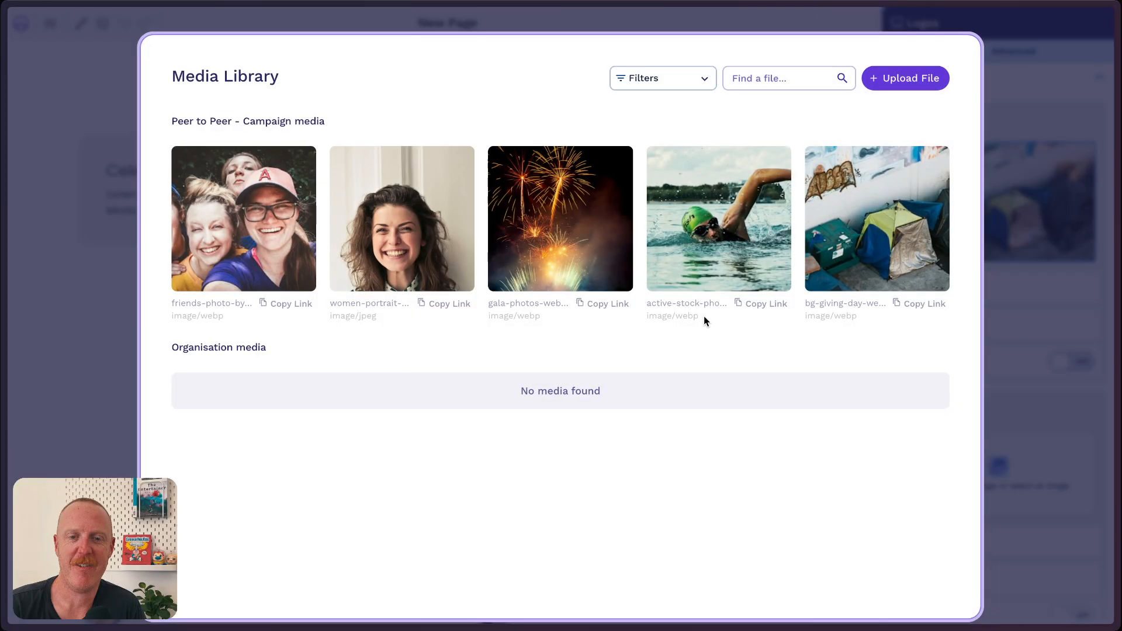
click(556, 250)
scroll(988, 432, down, 6)
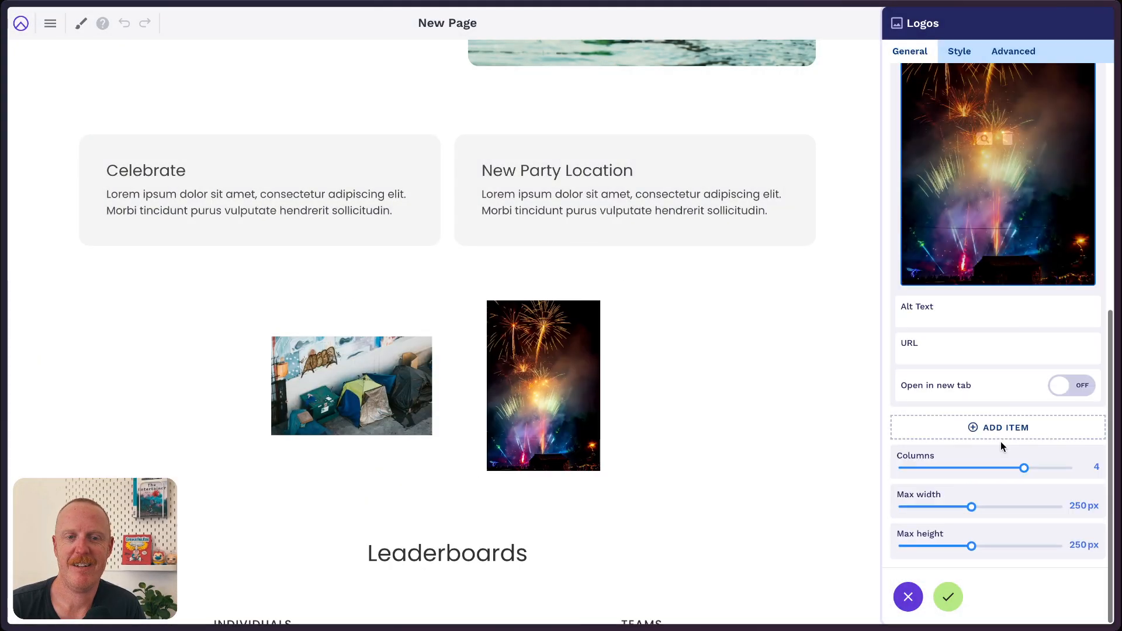
click(998, 428)
click(996, 493)
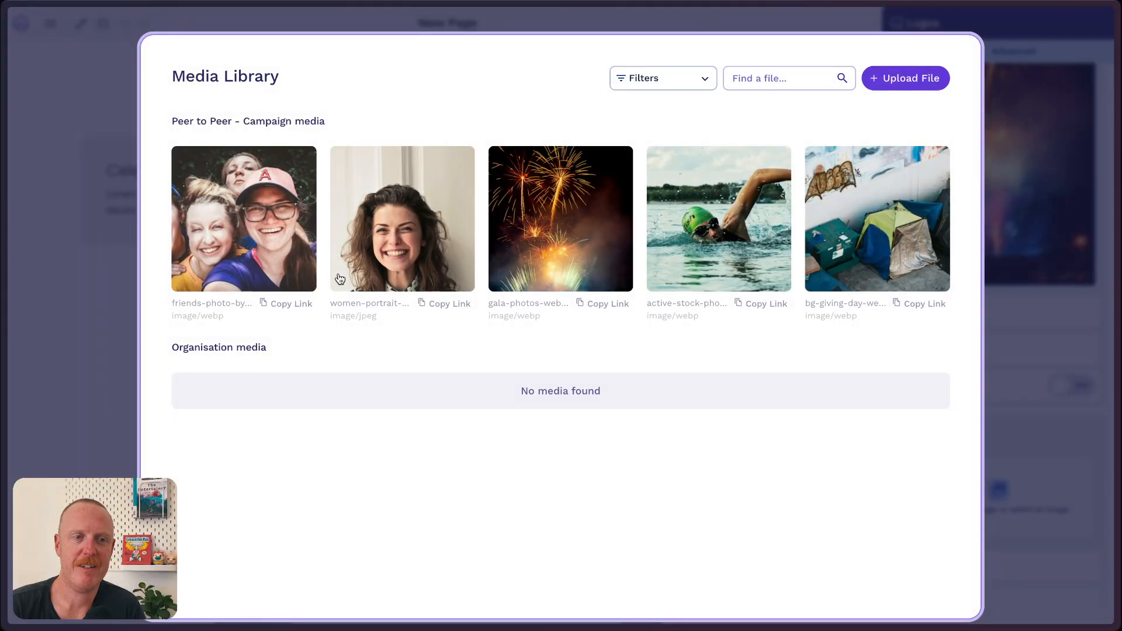
click(268, 260)
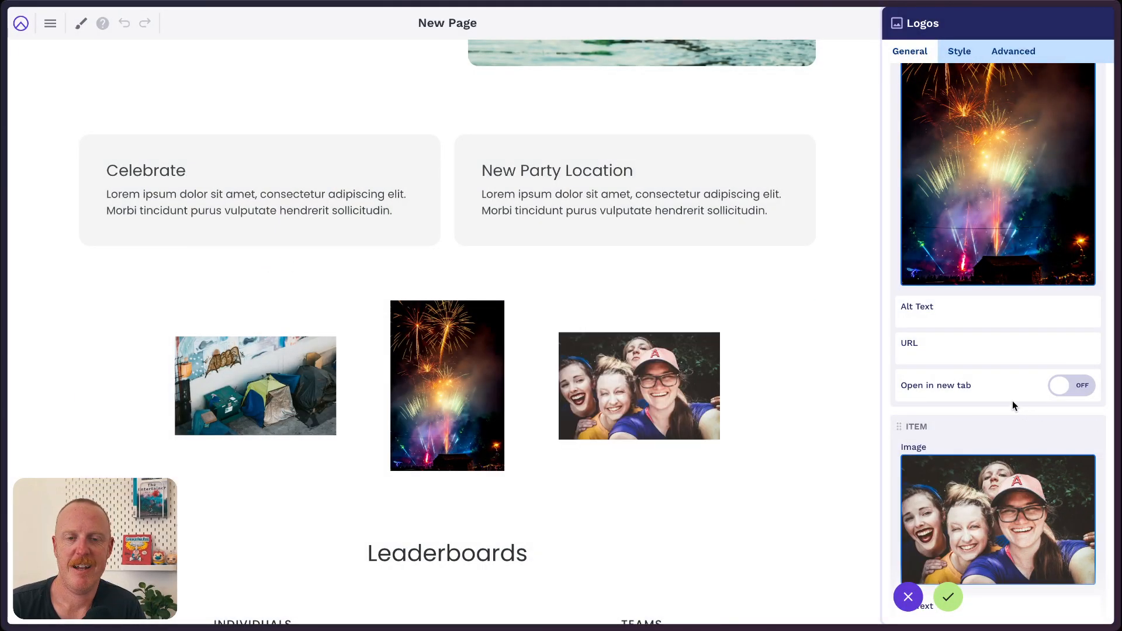